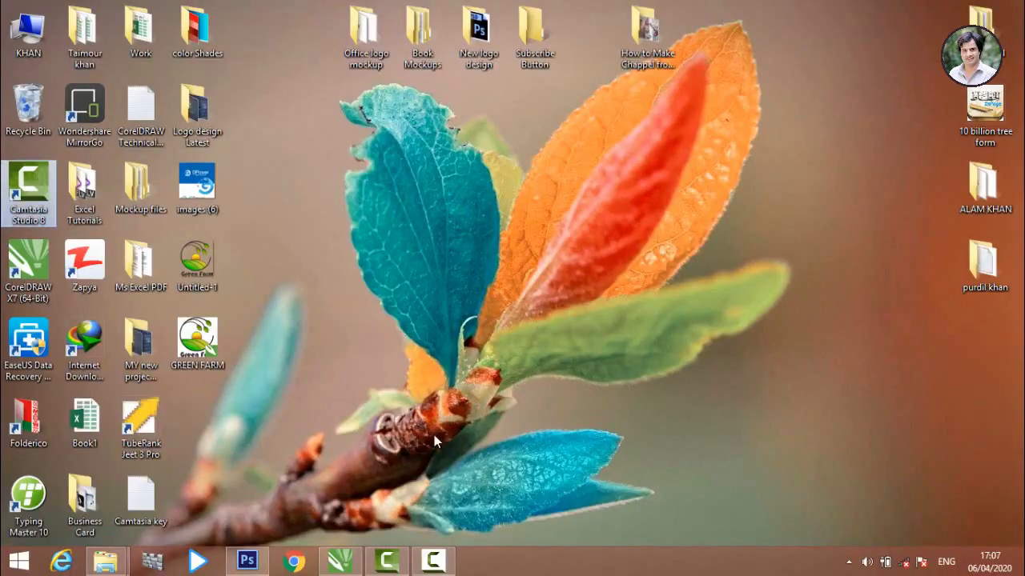
- Return to the CorelDRAW page, zoom in and draw a circle on the left
right_click(397, 279)
left_click(424, 321)
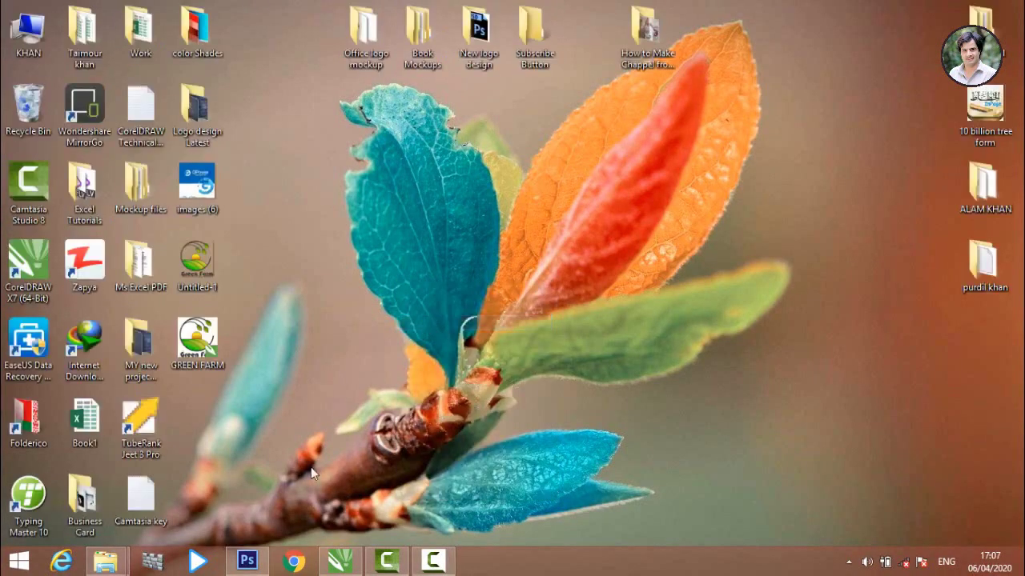
left_click(340, 561)
scroll(361, 313, "up", 1)
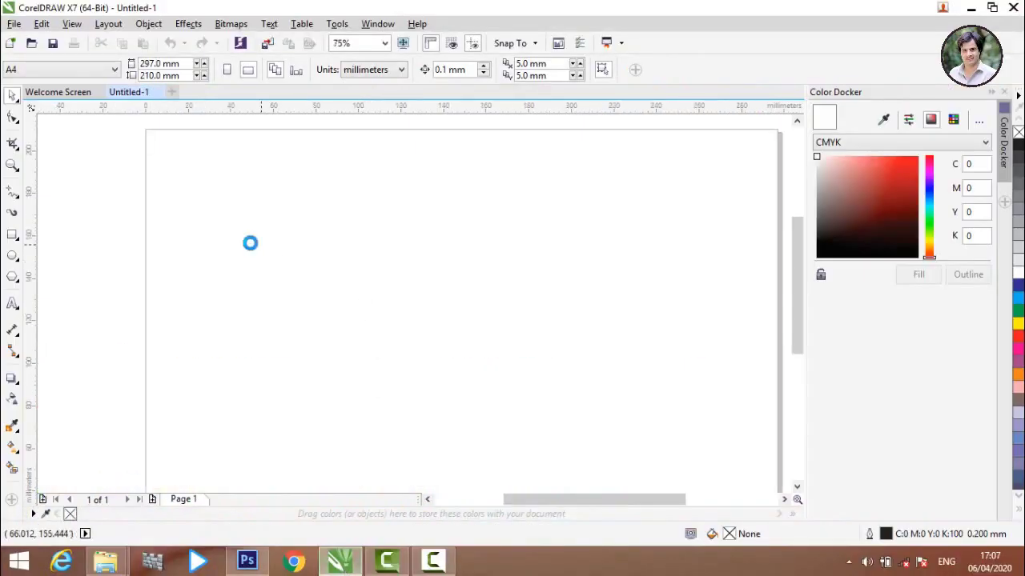
scroll(240, 240, "up", 1)
scroll(204, 234, "up", 1)
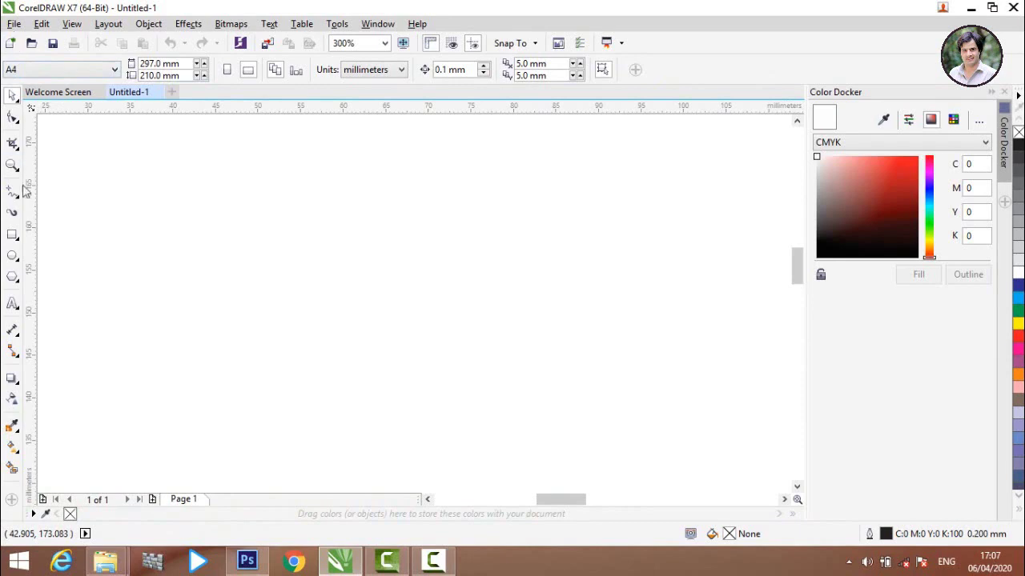
left_click(12, 257)
mouse_move(120, 174)
left_mouse_down()
mouse_move(194, 344)
mouse_move(312, 428)
mouse_move(373, 441)
left_mouse_up()
- Scale a slightly larger concentric copy around the circle to form a thin ring
scroll(324, 346, "down", 1)
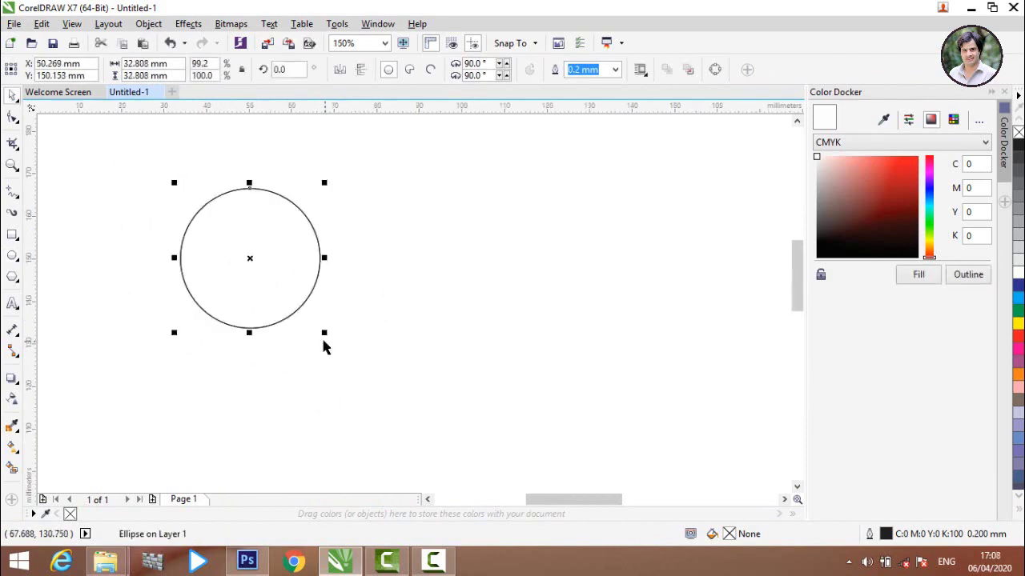
left_click_drag(324, 332, 364, 373)
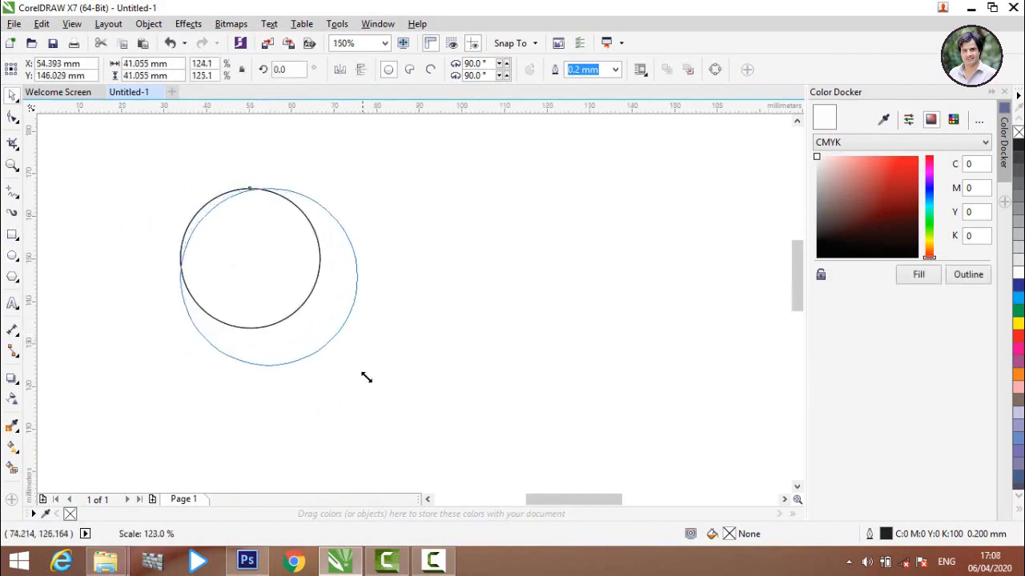
left_click_drag(334, 329, 252, 258)
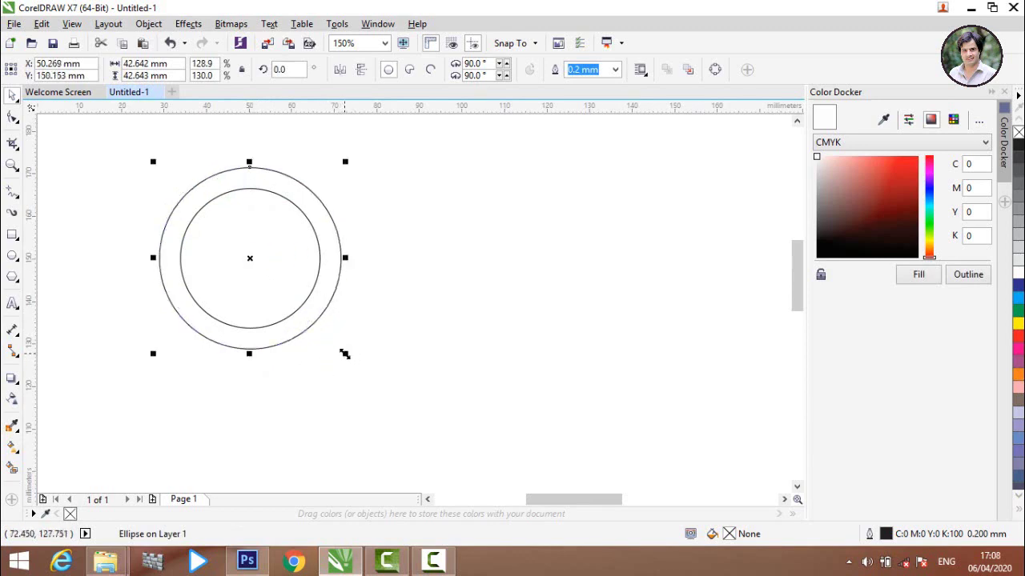
left_click_drag(344, 354, 341, 342)
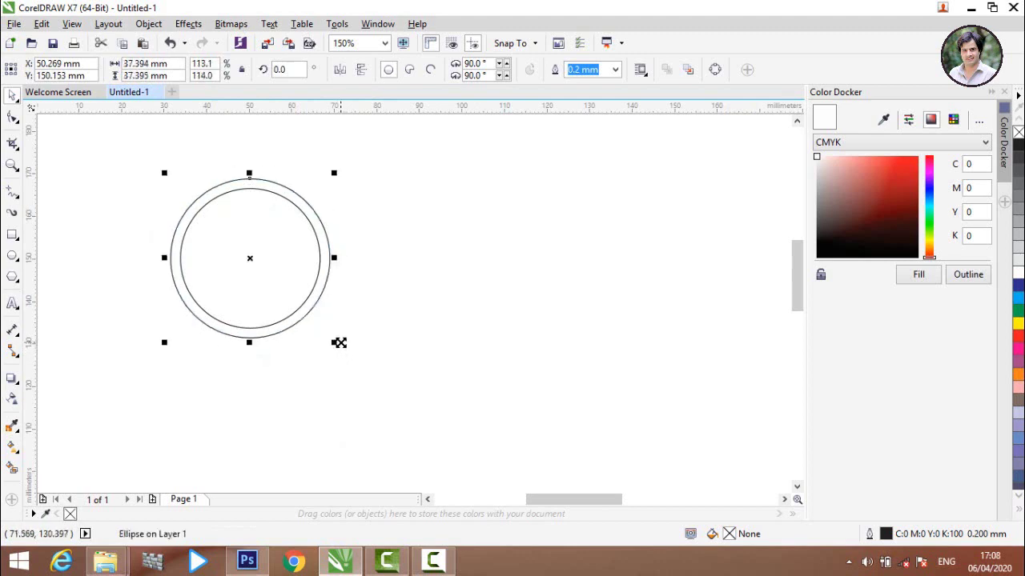
left_click(339, 347)
scroll(224, 240, "up", 2)
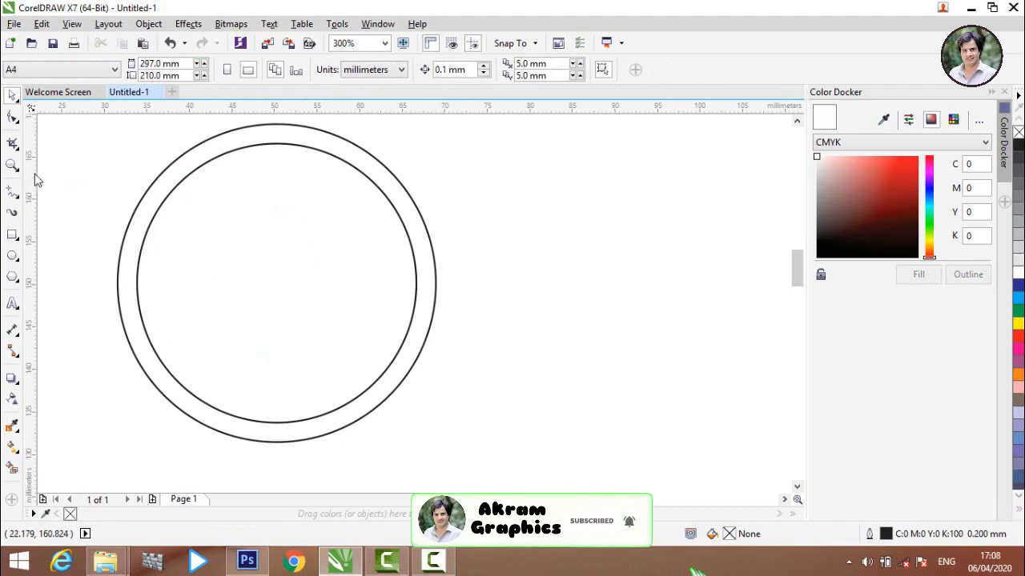
- Add a vertical guide and draw a tall rectangle with fully rounded pill corners
mouse_move(32, 182)
left_mouse_down()
mouse_move(200, 208)
mouse_move(209, 266)
left_mouse_up()
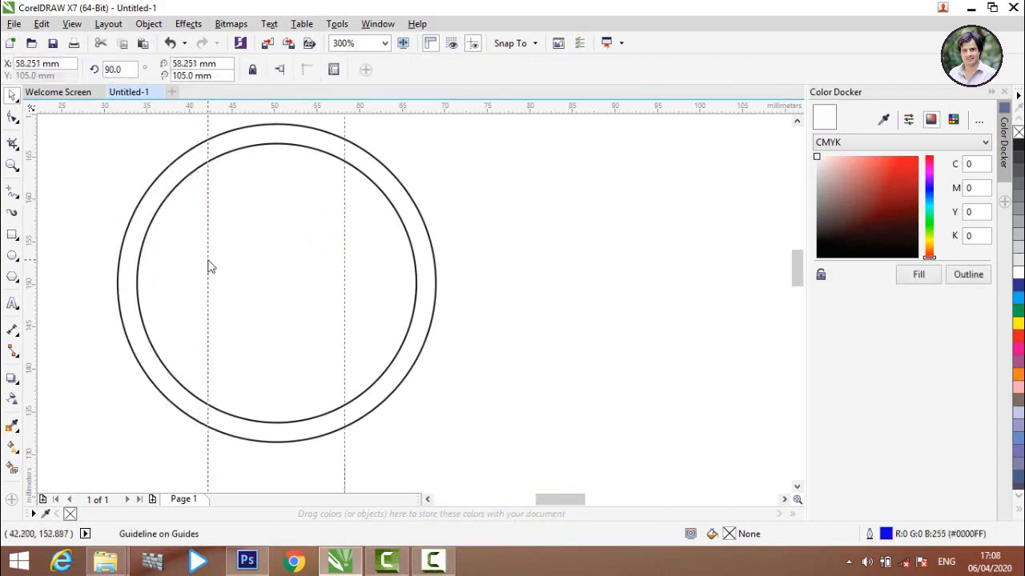
key("ctrl+z")
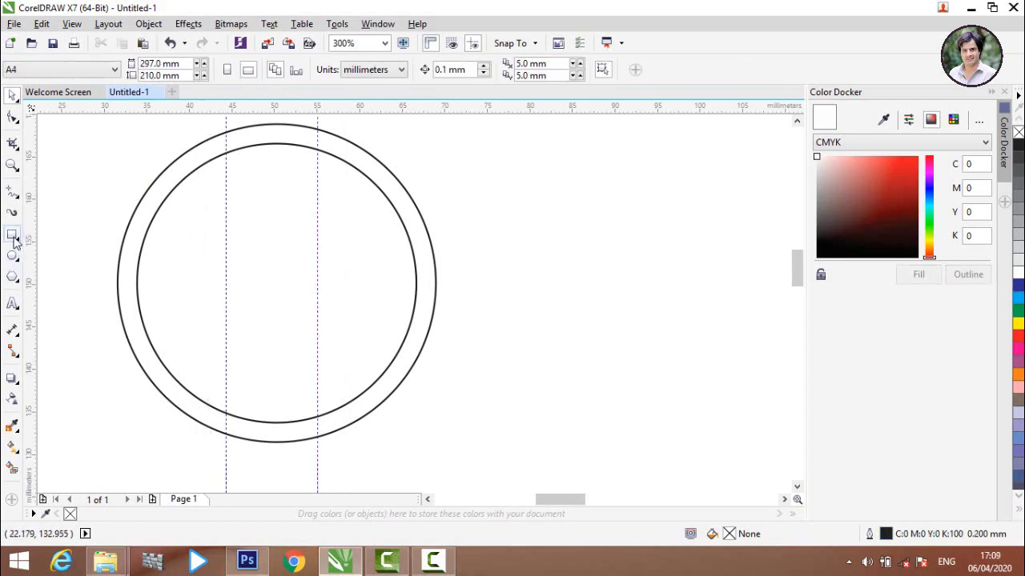
left_click(12, 237)
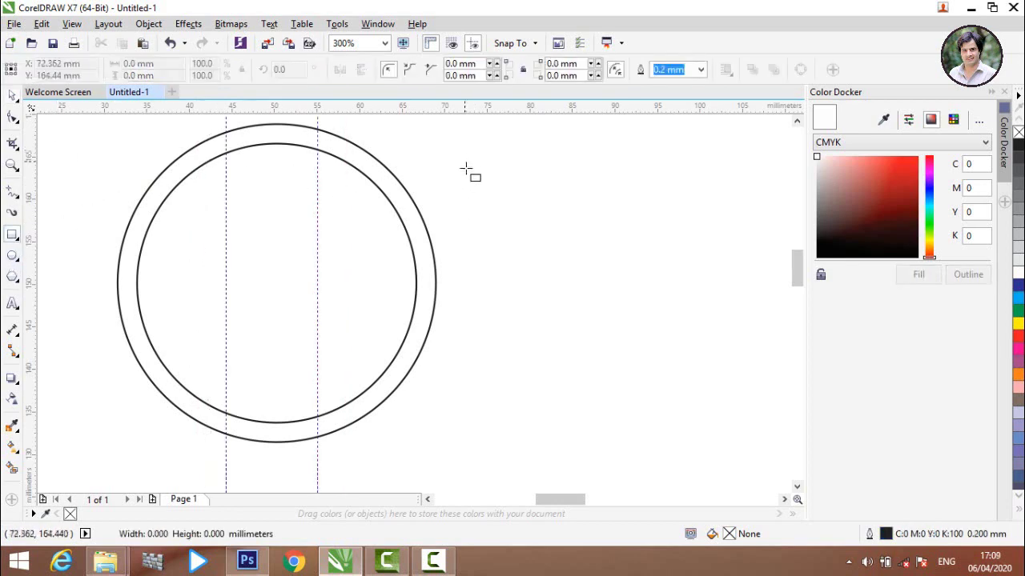
left_click_drag(464, 161, 574, 401)
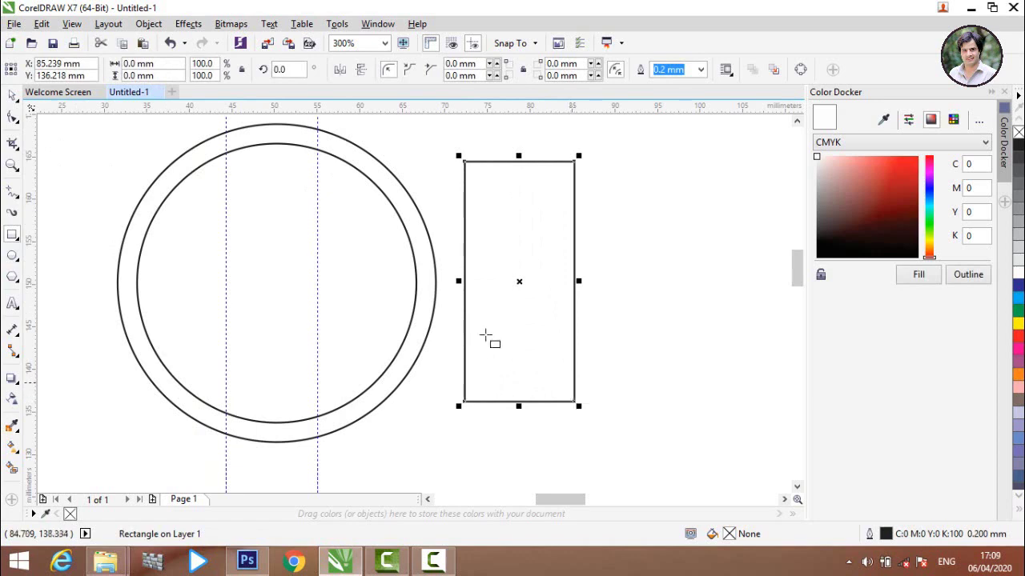
left_click(13, 96)
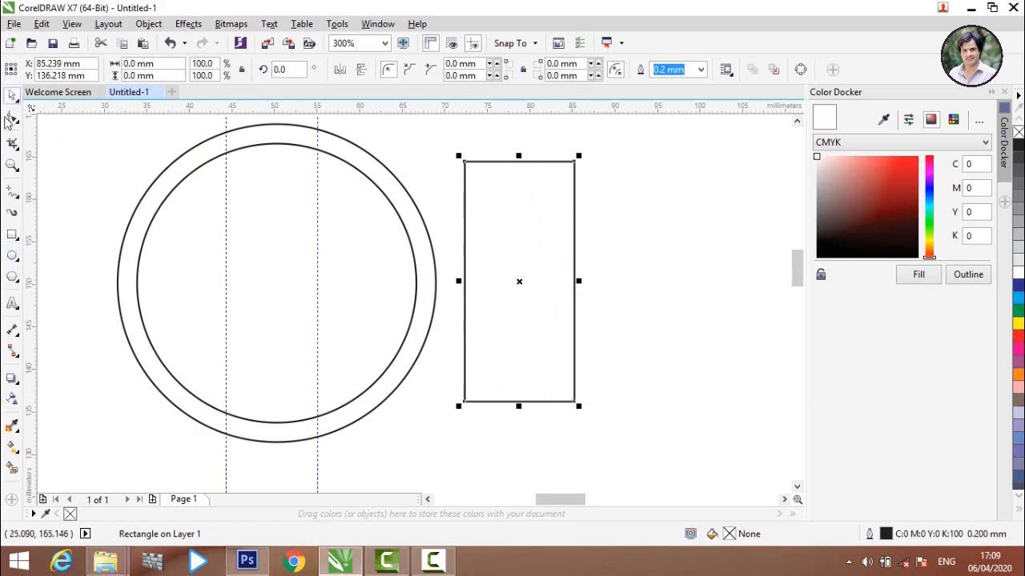
left_click(12, 117)
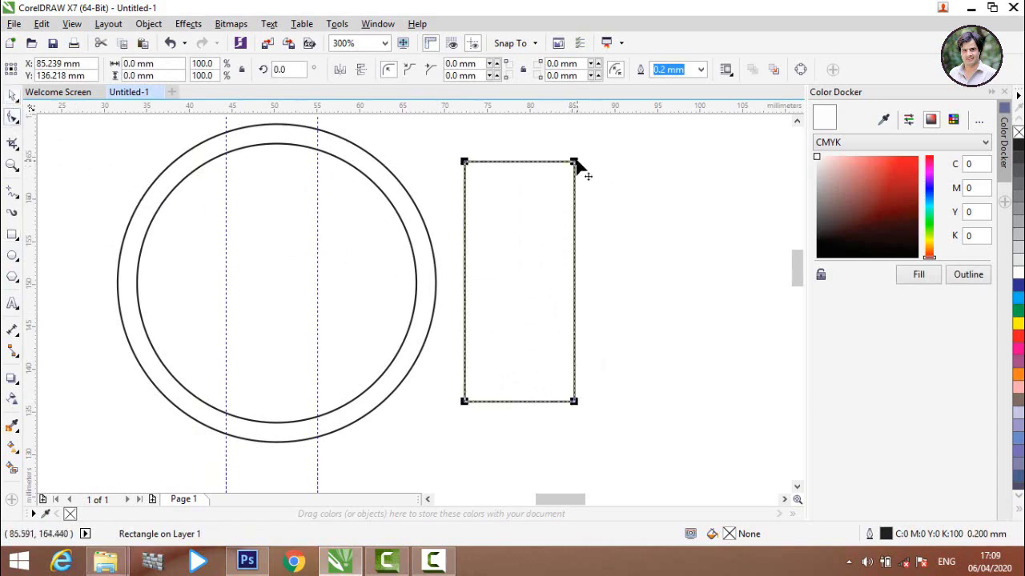
left_click_drag(574, 163, 455, 142)
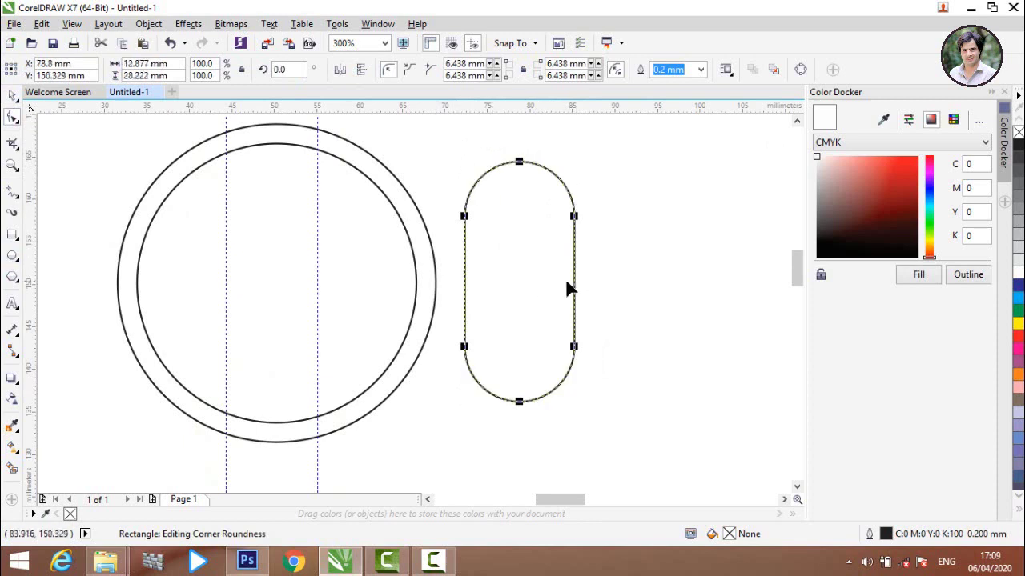
- Make the pill narrower and shorter, and move it into the bottom of the ring
left_click(13, 96)
left_click(308, 222)
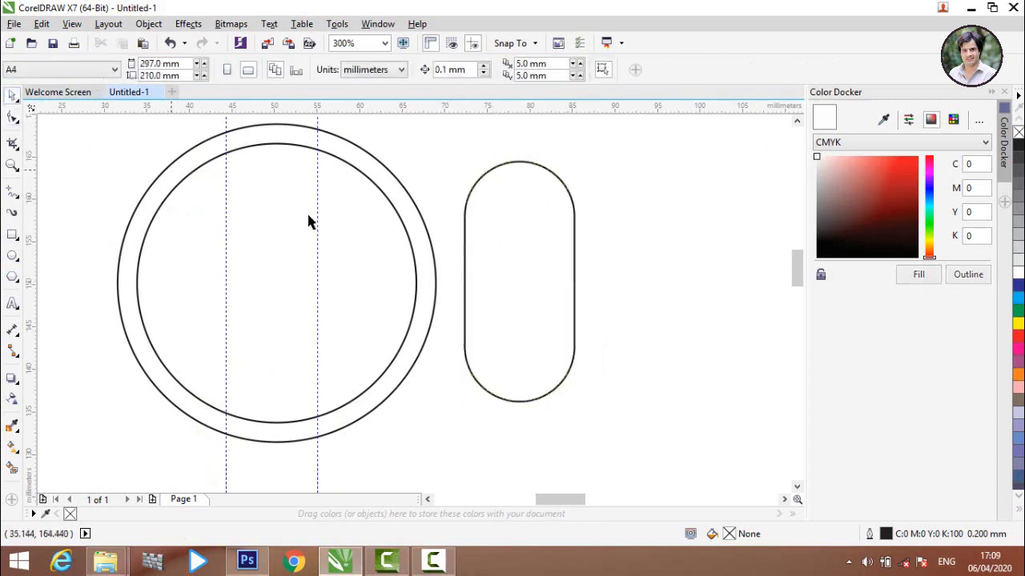
left_click(574, 280)
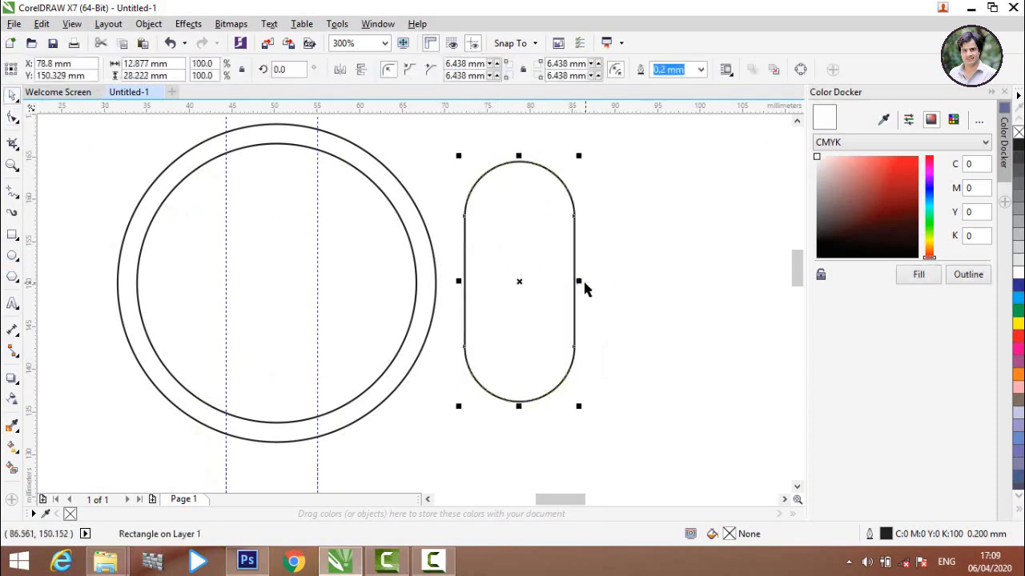
left_click_drag(578, 280, 482, 274)
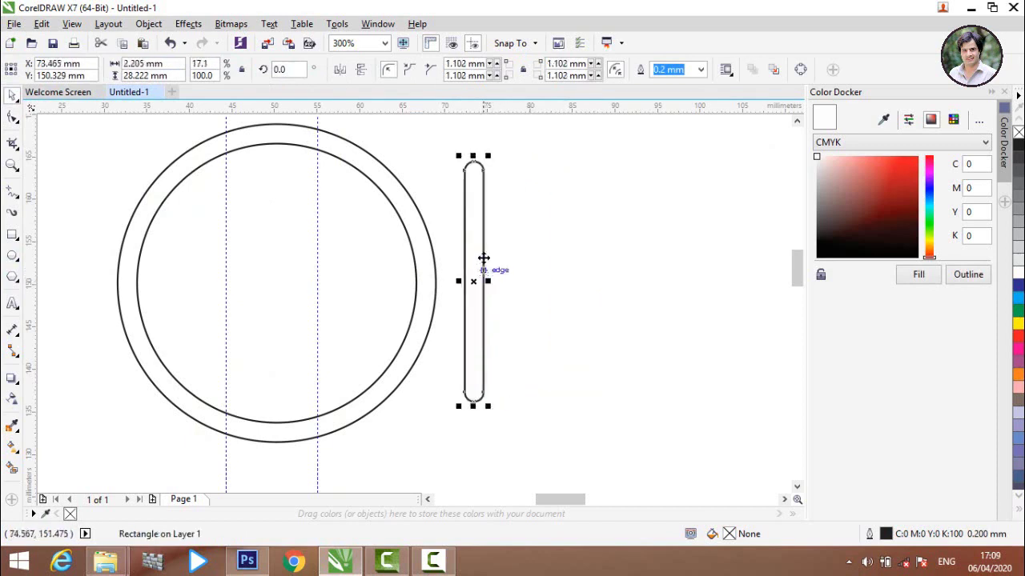
left_click_drag(473, 156, 471, 262)
left_click(550, 265)
mouse_move(475, 322)
left_mouse_down()
mouse_move(265, 328)
mouse_move(273, 354)
left_mouse_up()
- Zoom out and draw a rectangle to the left of the ring
key("ctrl+a")
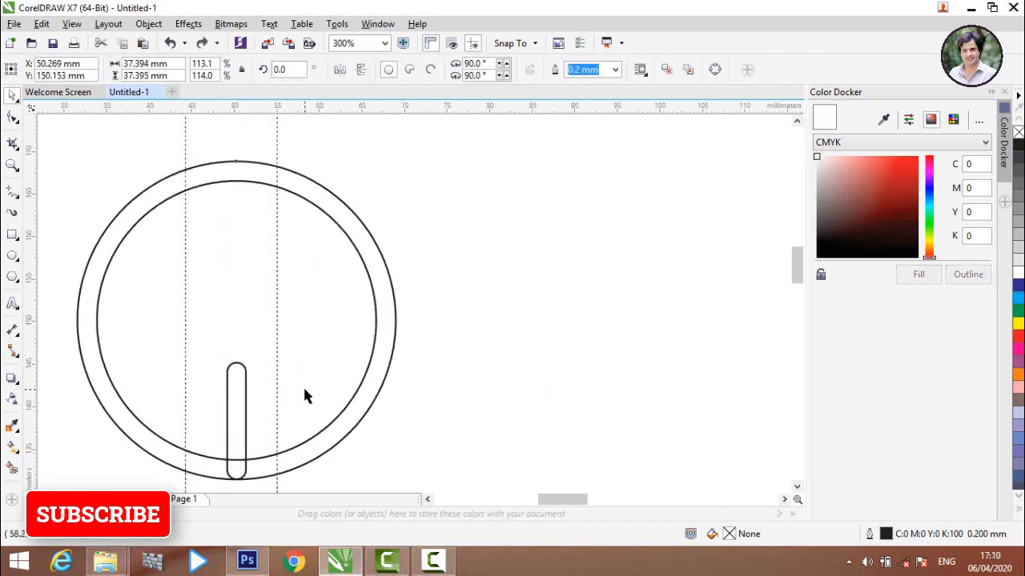
scroll(302, 361, "down", 1)
key("Escape")
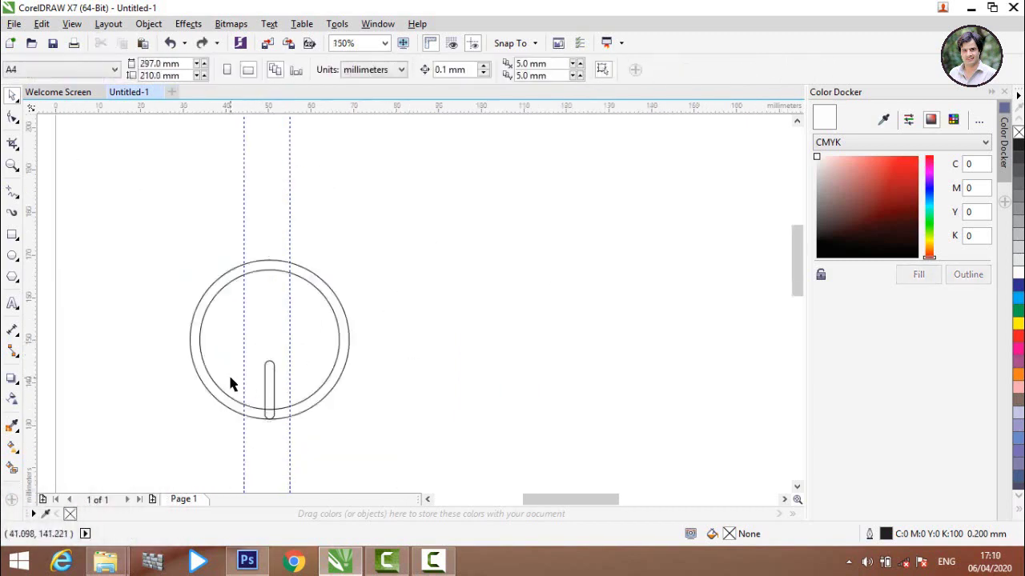
scroll(225, 364, "up", 1)
key("F3")
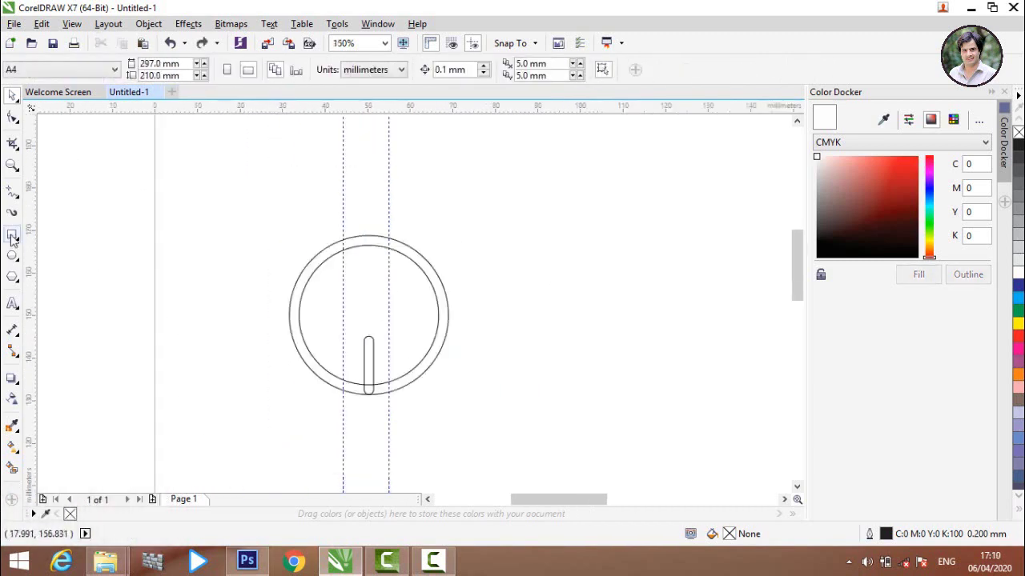
left_click(12, 235)
mouse_move(71, 205)
left_mouse_down()
mouse_move(247, 348)
mouse_move(264, 343)
mouse_move(256, 338)
left_mouse_up()
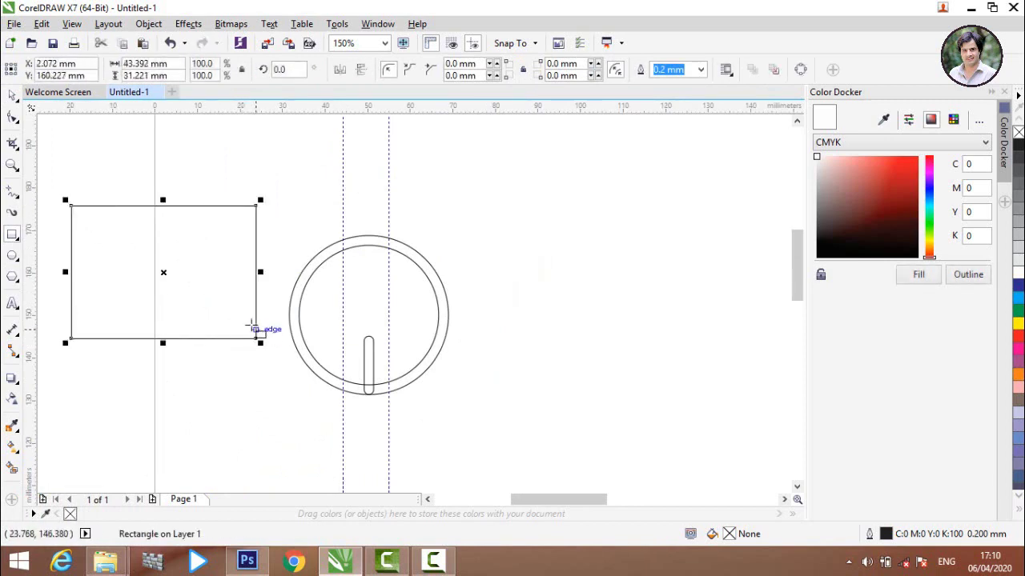
key("ctrl+z")
left_click(185, 240)
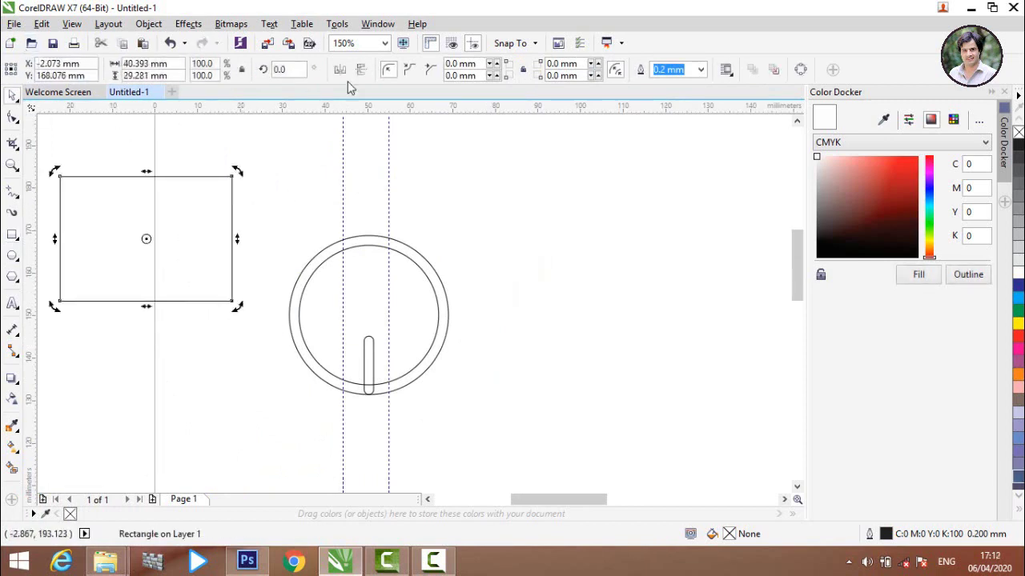
- Round the rectangle's bottom corners to 10 mm and scale it down to about 36%
left_click_drag(578, 76, 541, 76)
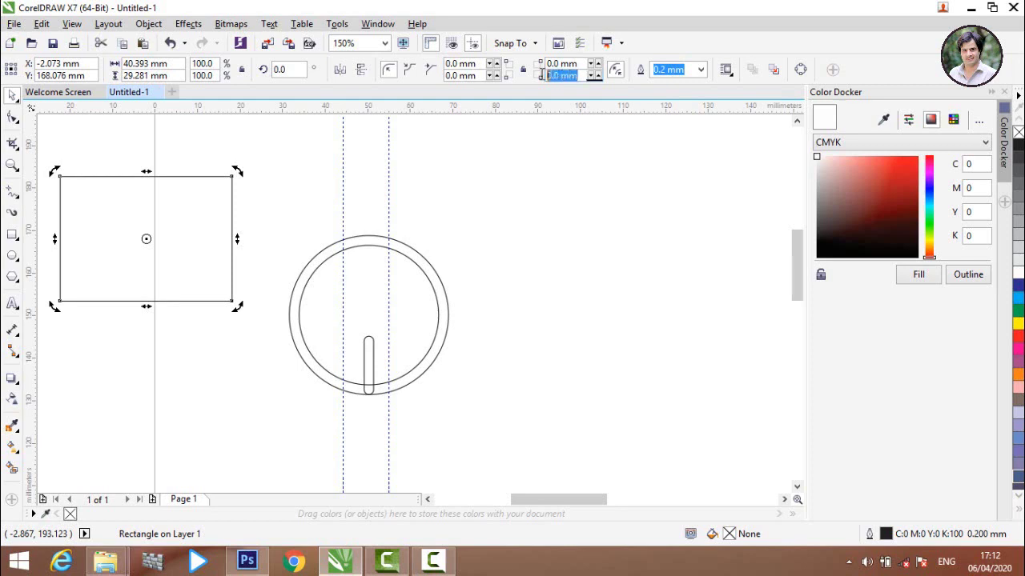
type("10")
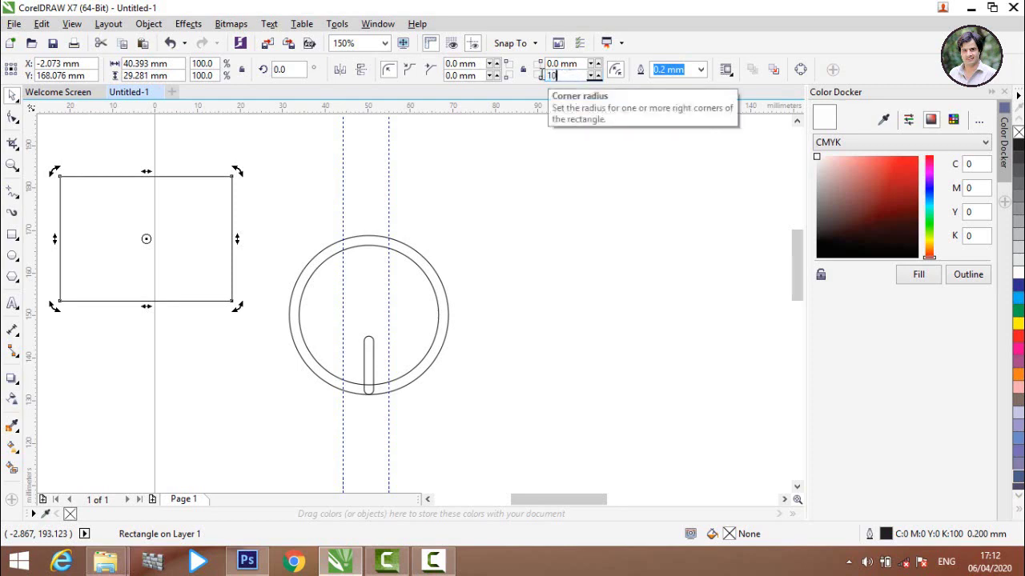
left_click(264, 263)
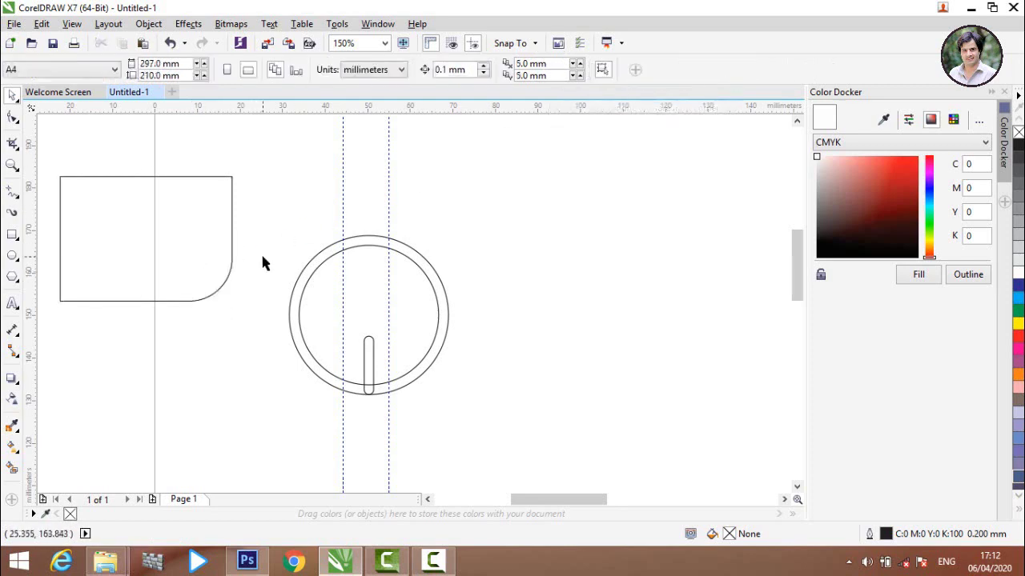
left_click(63, 287)
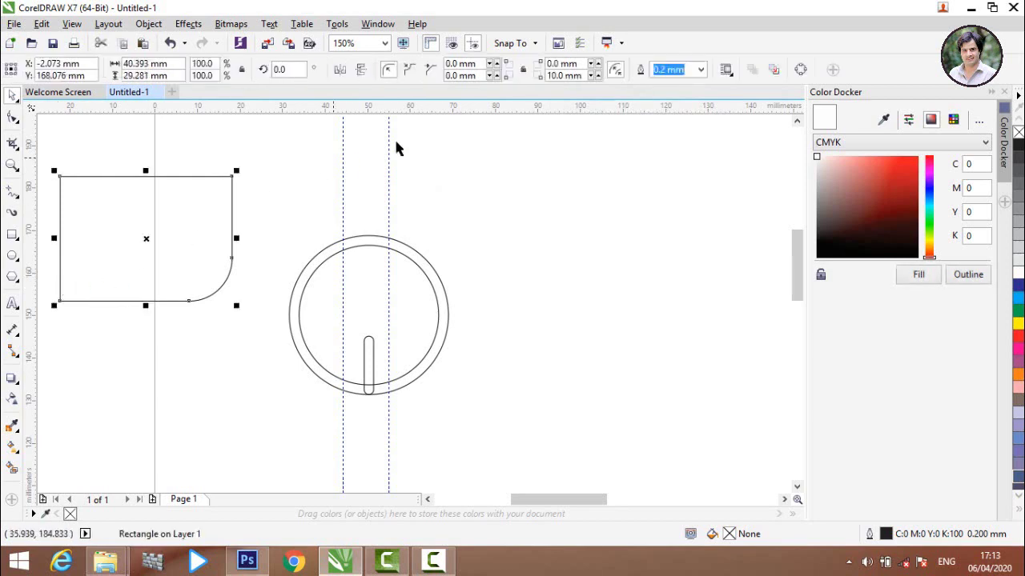
left_click_drag(481, 76, 439, 76)
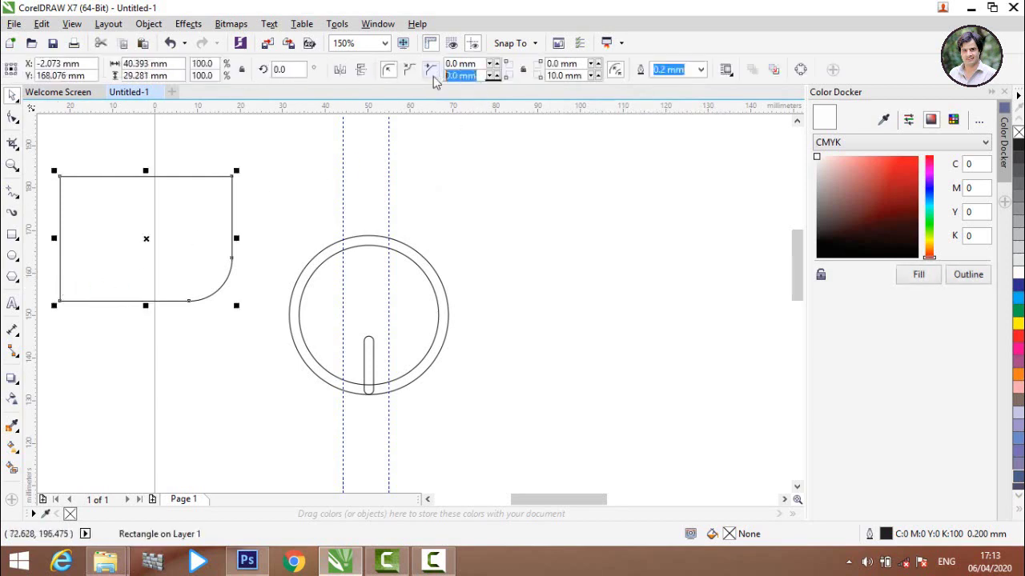
type("10")
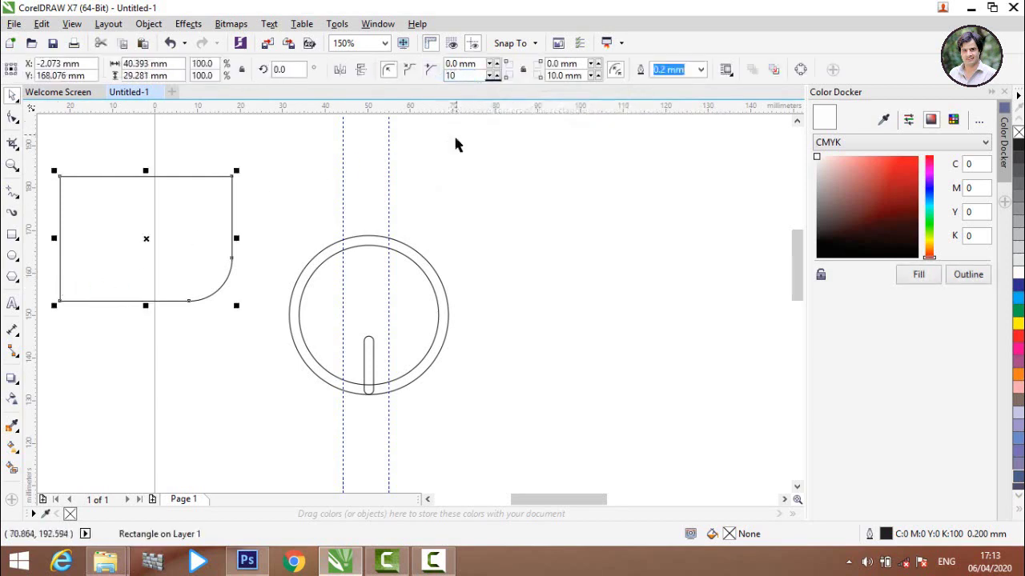
left_click(440, 157)
left_click(189, 255)
left_click_drag(188, 255, 187, 254)
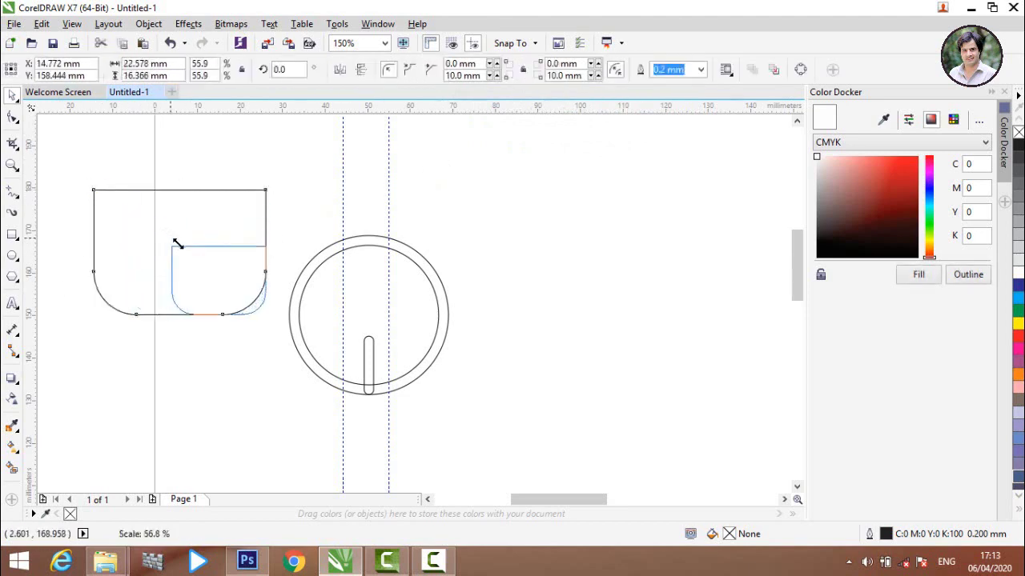
left_click_drag(90, 185, 198, 264)
- Weld the rounded shape onto the stem and widen the plug body to about 13.5 × 18.7 mm
scroll(415, 347, "up", 2)
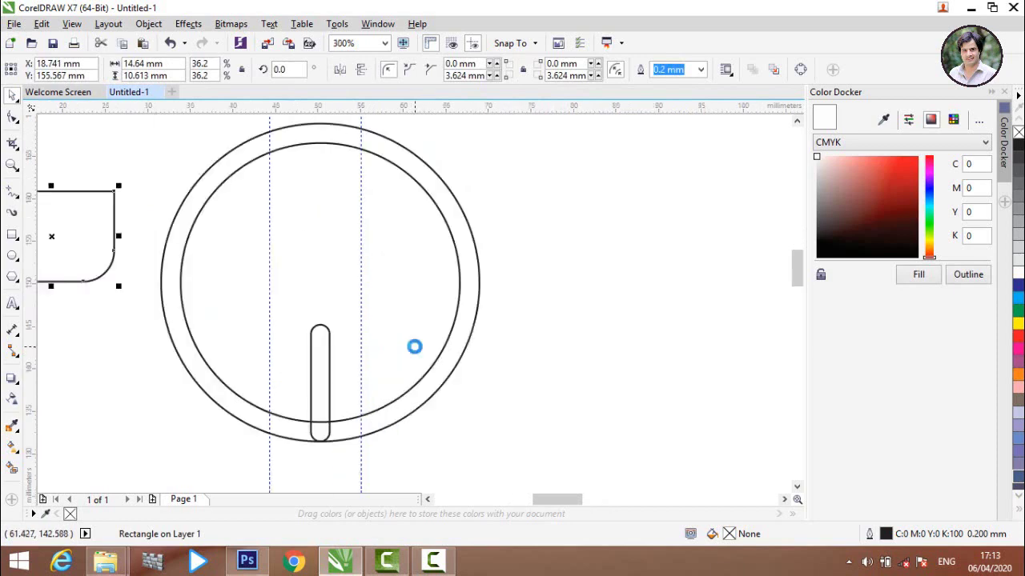
left_click_drag(76, 218, 358, 292)
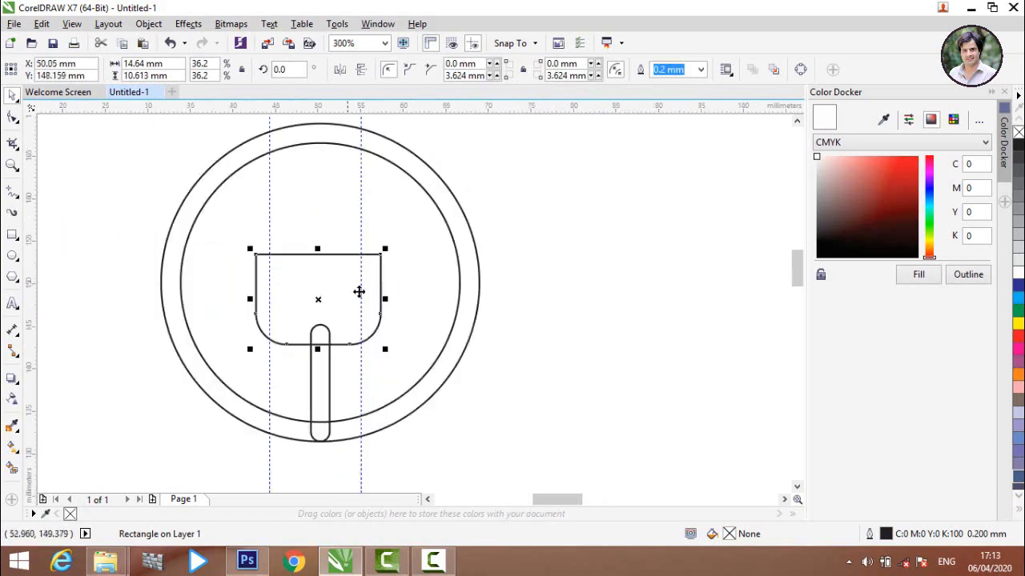
left_click_drag(249, 248, 270, 270)
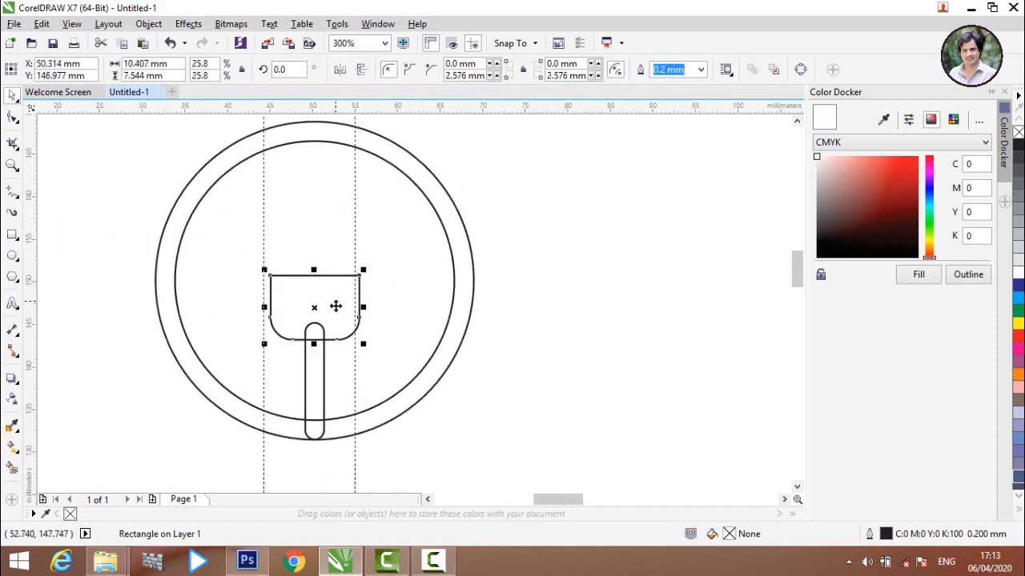
left_click(316, 379, "shift")
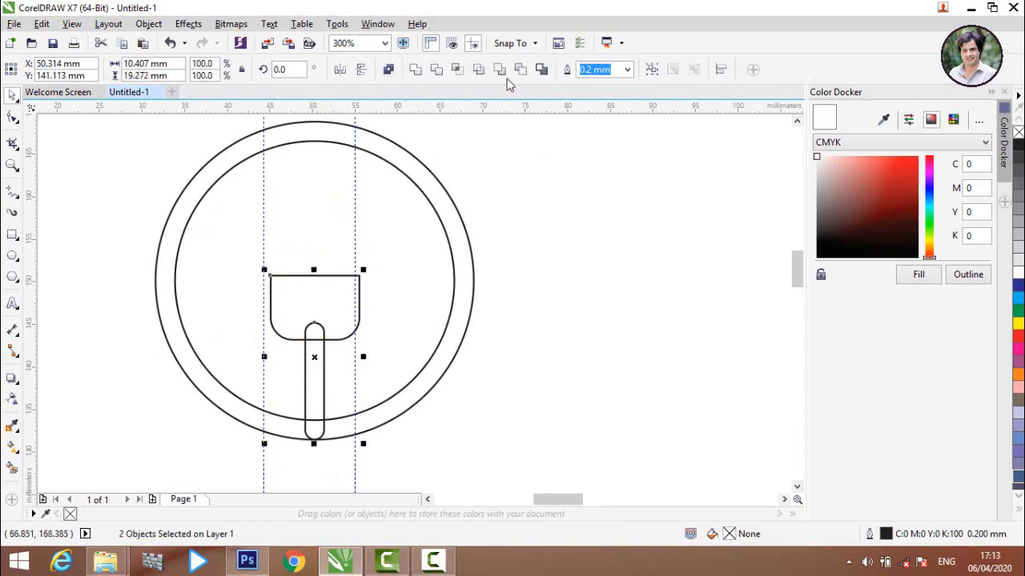
left_click(417, 69)
left_click(309, 330)
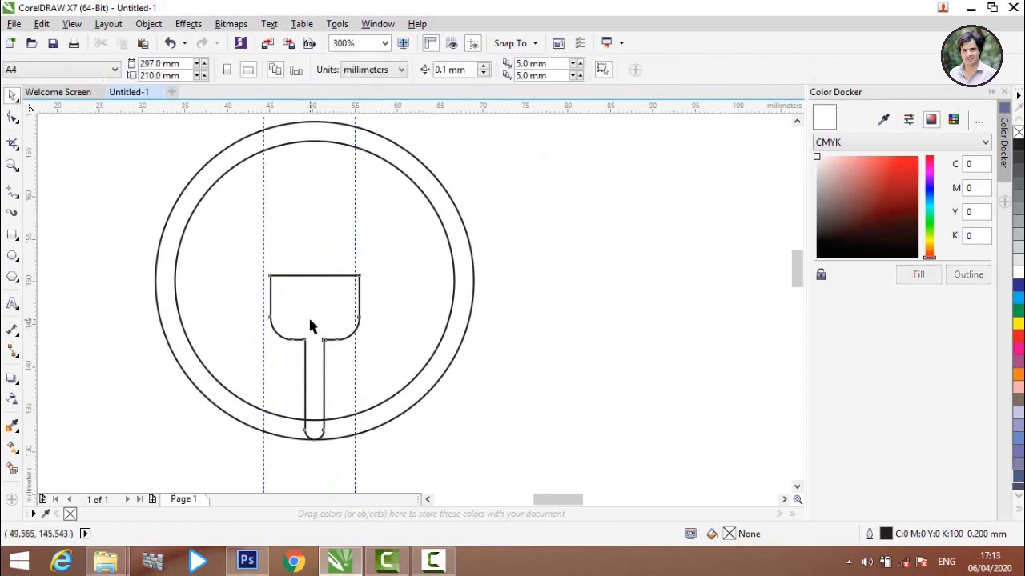
left_click(300, 339)
left_click_drag(266, 356, 248, 356)
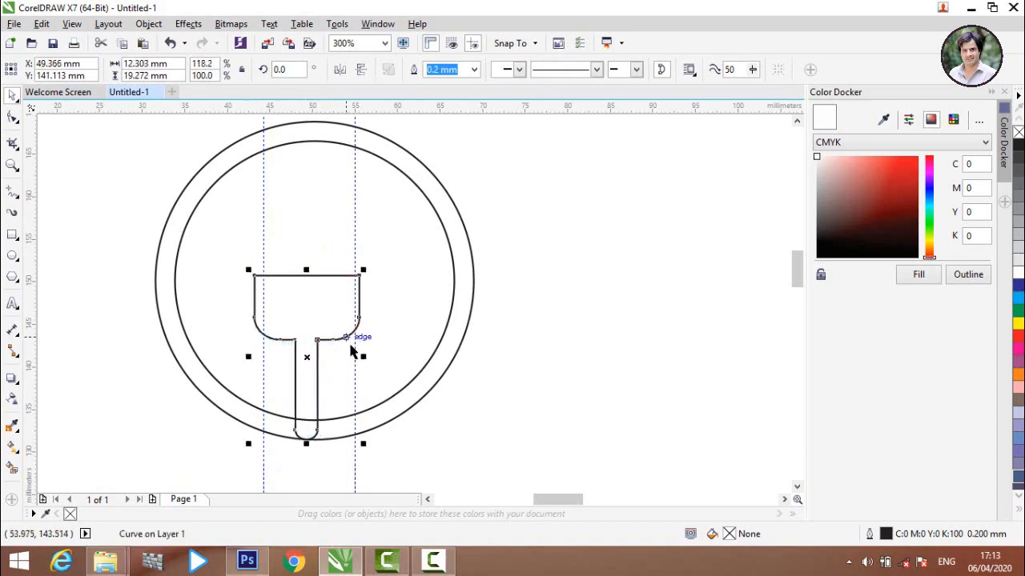
left_click_drag(362, 357, 390, 356)
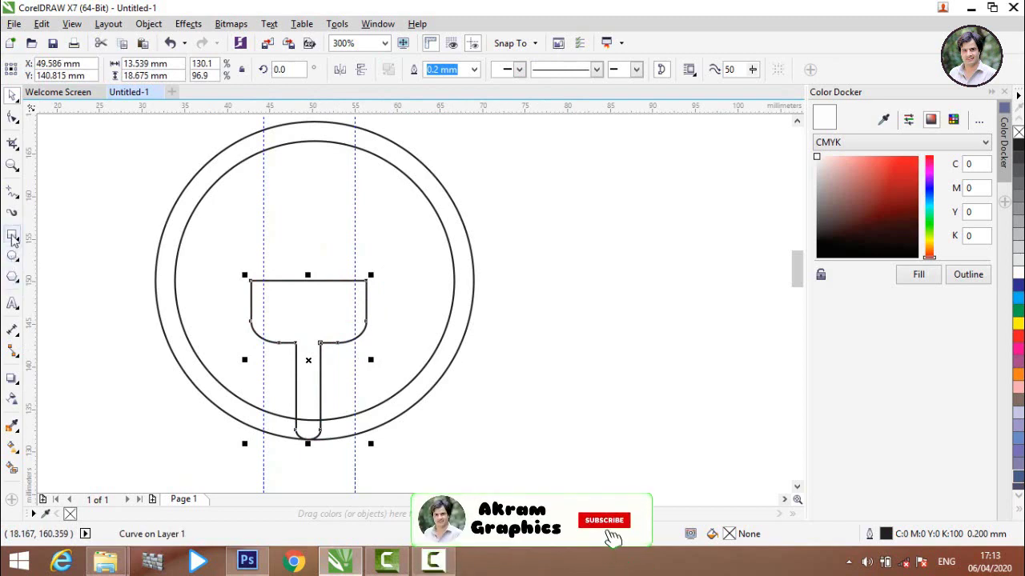
- Draw a tall narrow rectangle and round its corners fully into a pill
left_click(12, 236)
left_click_drag(71, 225, 118, 358)
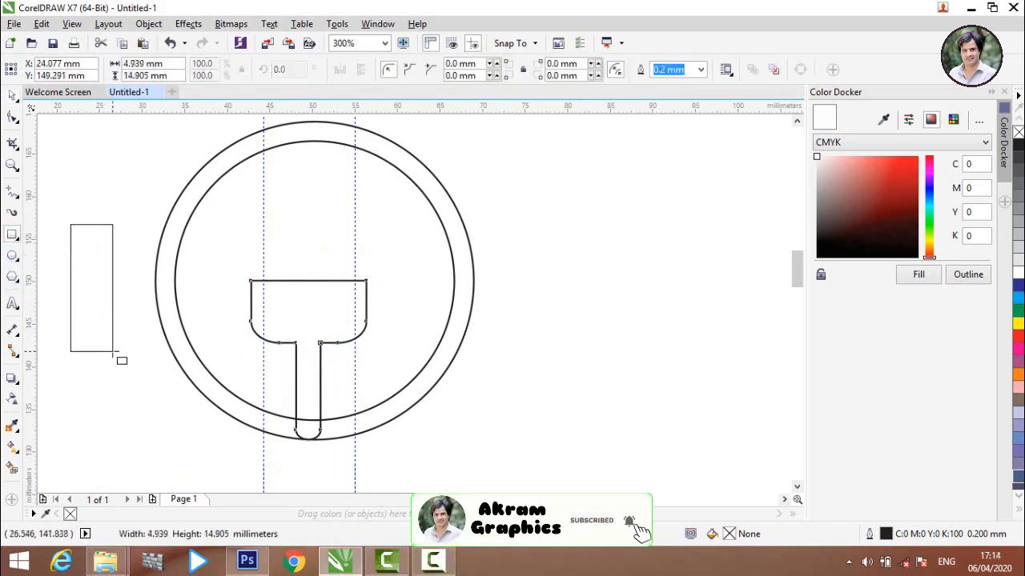
left_click(12, 94)
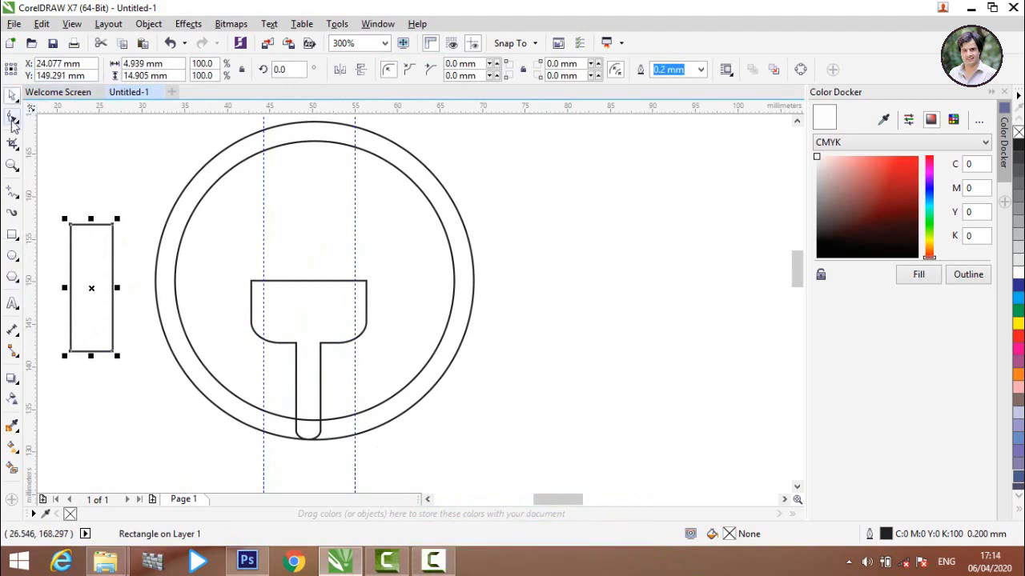
left_click(12, 119)
left_click_drag(75, 230, 98, 227)
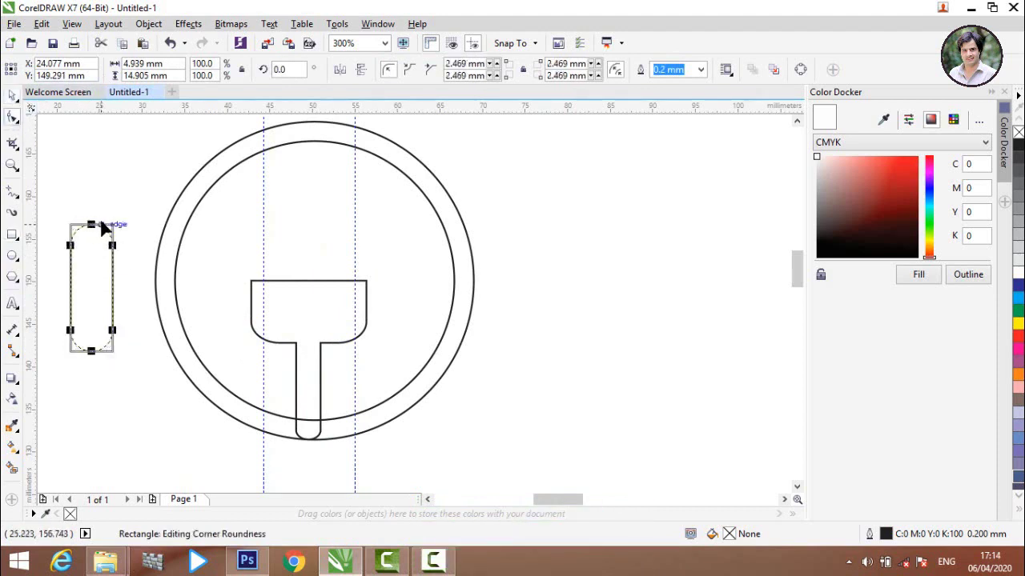
- Halve the pill's width and drag a copy toward the right guide
key("space")
left_click(70, 160)
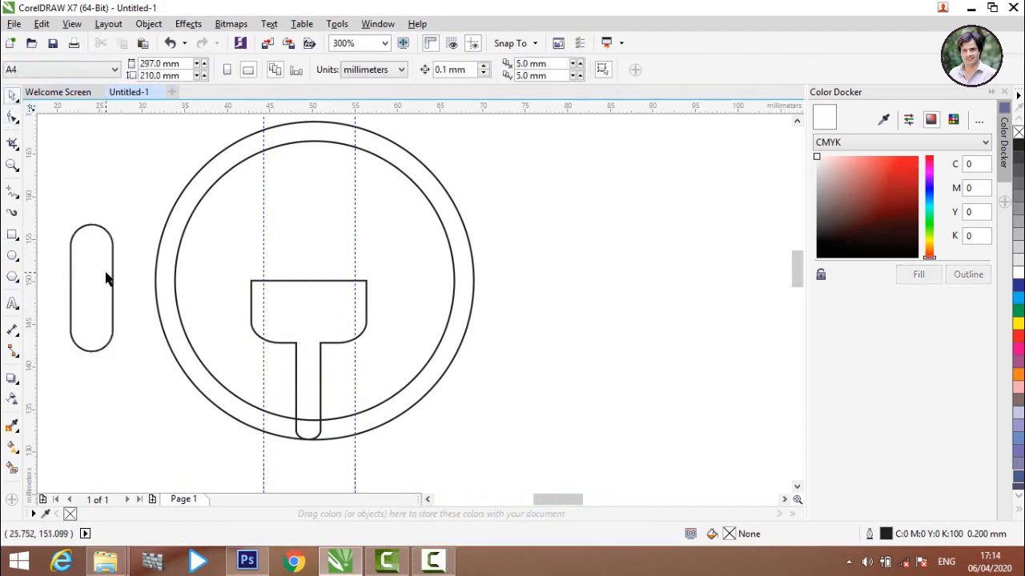
left_click(113, 287)
mouse_move(112, 287)
left_mouse_down()
mouse_move(91, 288)
mouse_move(268, 222)
left_mouse_up()
left_click(273, 255)
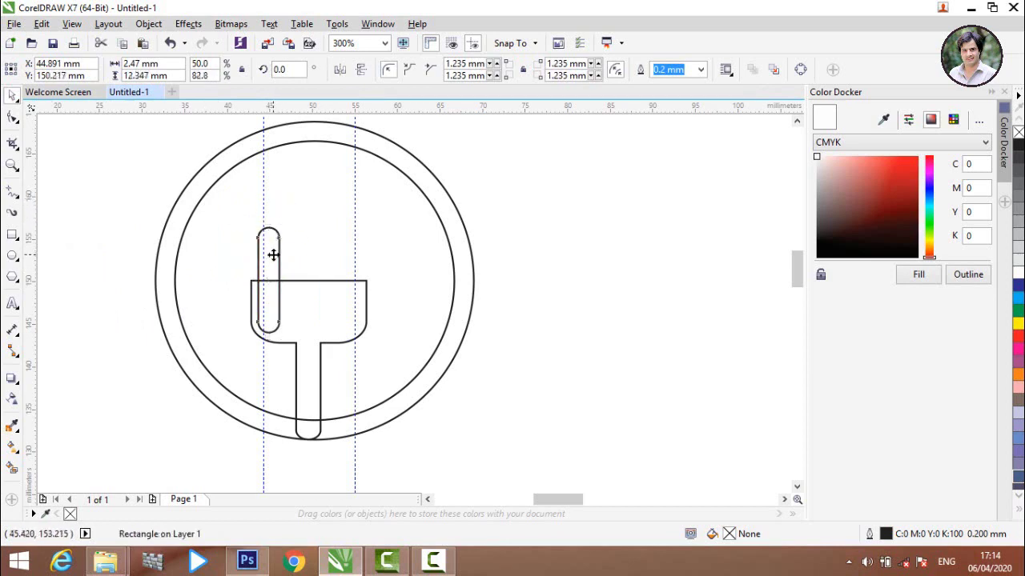
left_click_drag(273, 255, 351, 253)
- Drop the prong copy on the right guide and add a horizontal guideline at the prong tops
scroll(272, 282, "up", 1)
scroll(293, 229, "up", 1)
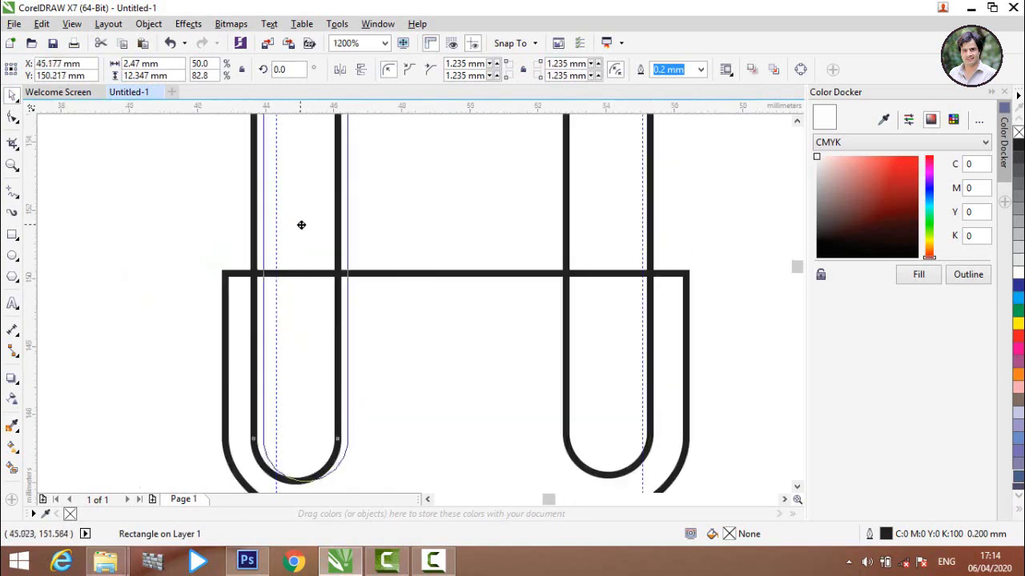
left_click_drag(301, 225, 297, 224)
scroll(297, 224, "down", 2)
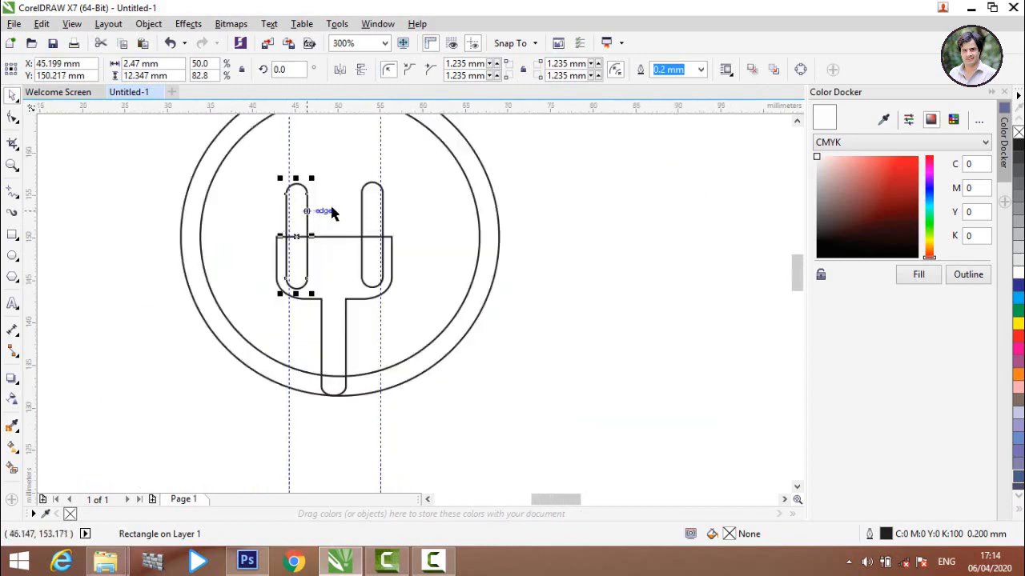
left_click(352, 166)
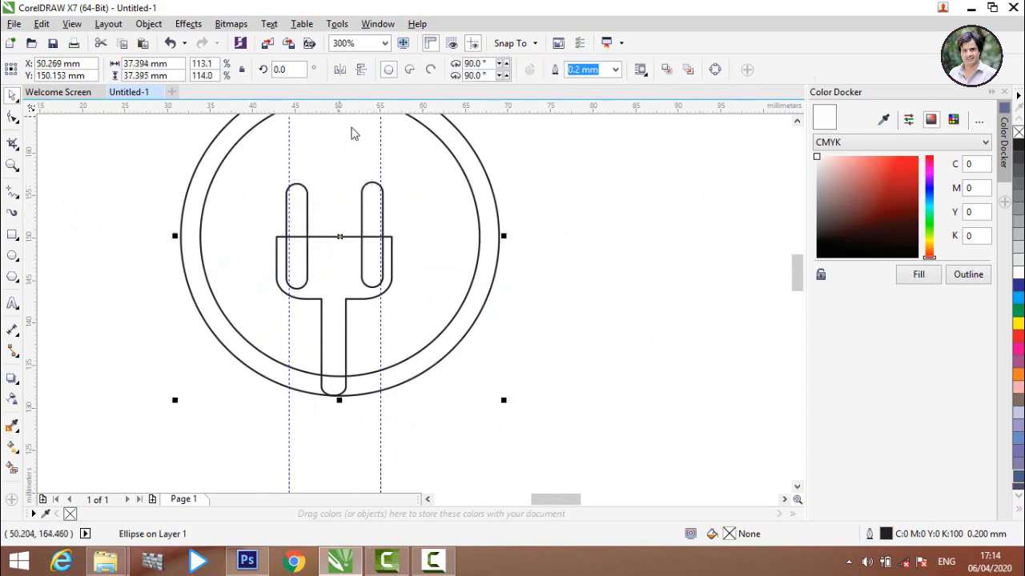
left_click_drag(352, 105, 376, 179)
- Snap the tops of the left and right prongs level with the horizontal guideline
scroll(332, 188, "up", 3)
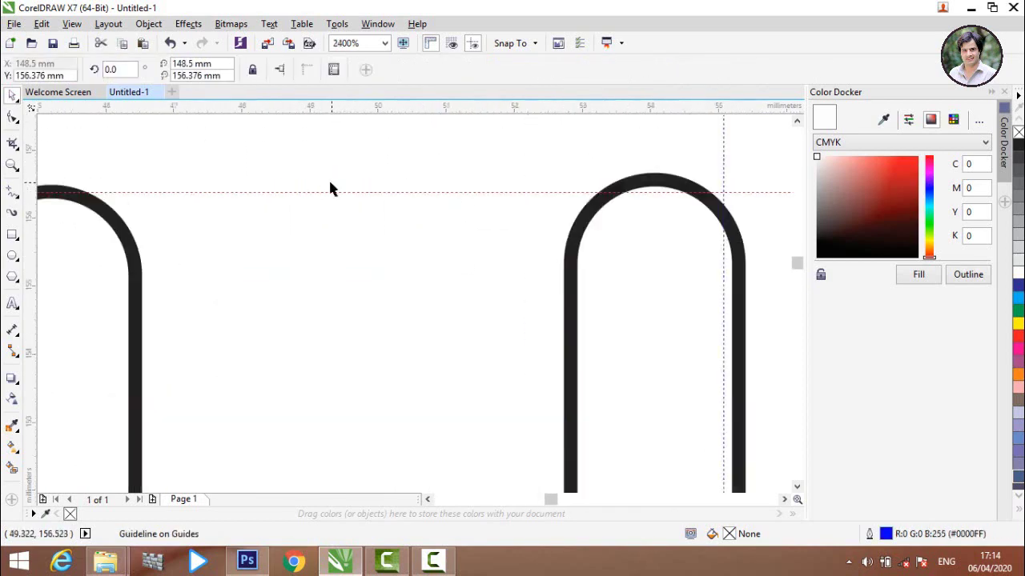
scroll(206, 194, "down", 1)
scroll(192, 195, "up", 1)
scroll(199, 240, "up", 1)
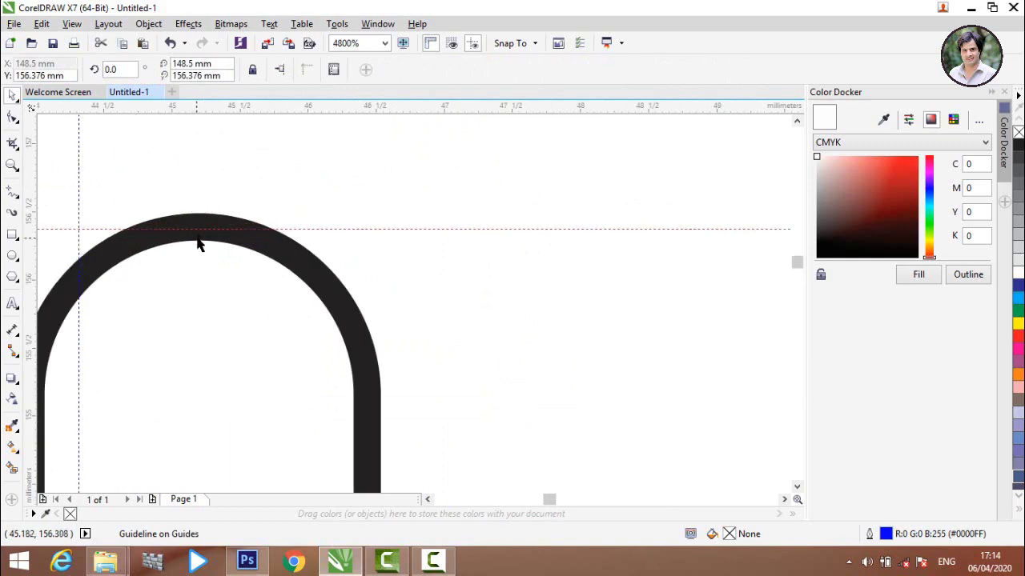
left_click(199, 245)
left_click_drag(200, 245, 199, 244)
scroll(202, 234, "down", 3)
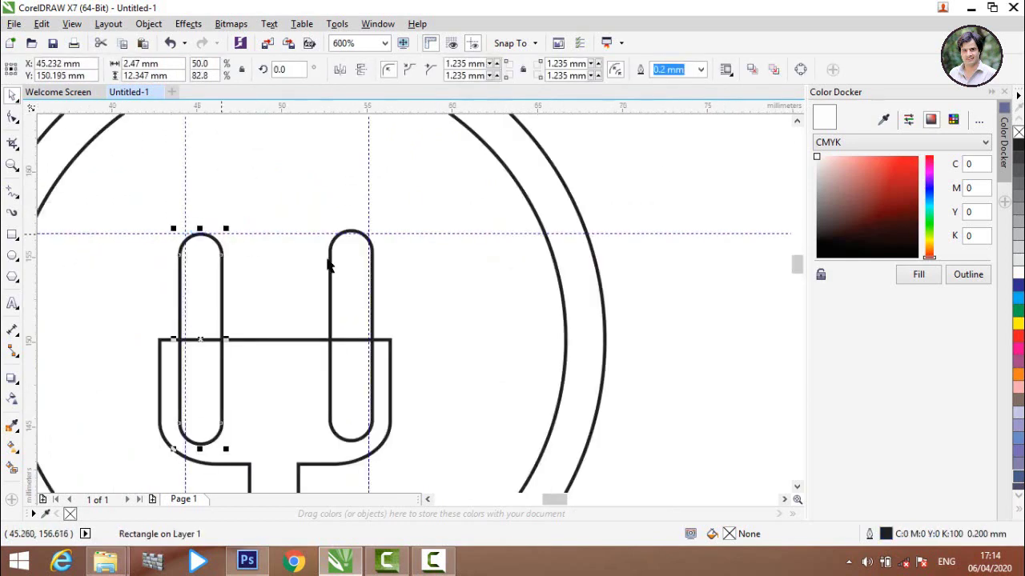
scroll(352, 234, "up", 2)
left_click_drag(356, 253, 355, 256)
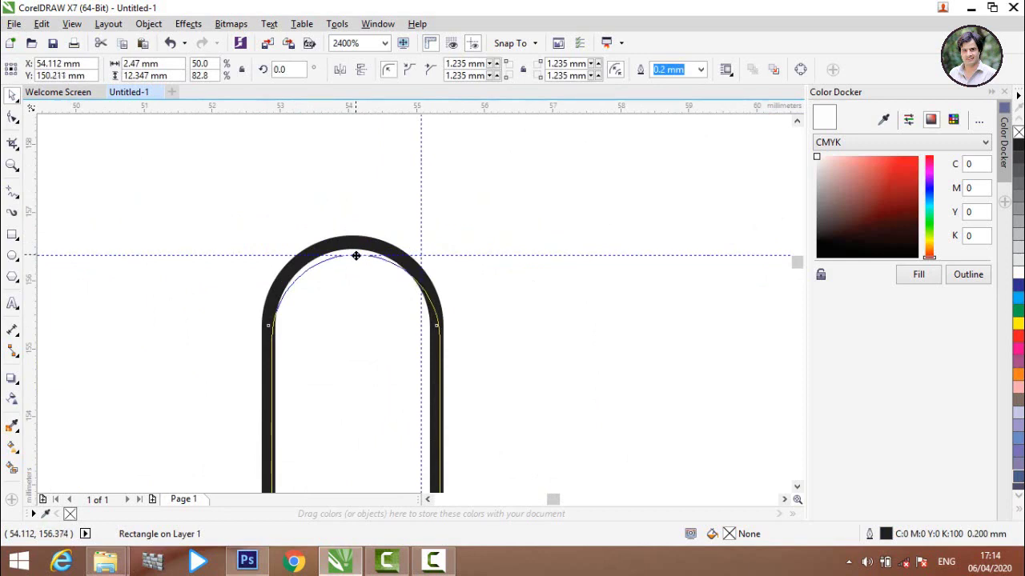
left_click_drag(355, 255, 355, 256)
scroll(277, 200, "down", 3)
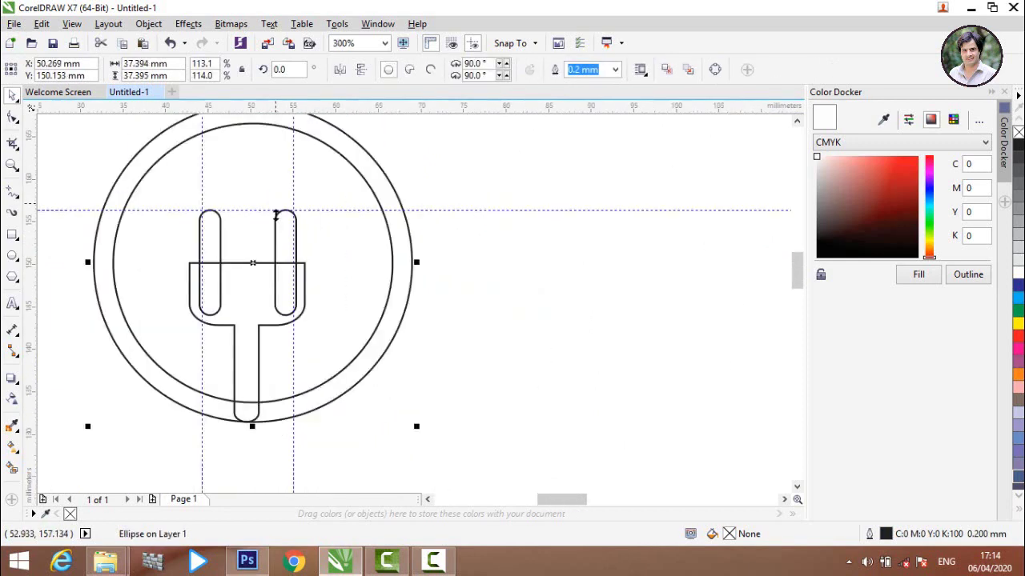
left_click(364, 273)
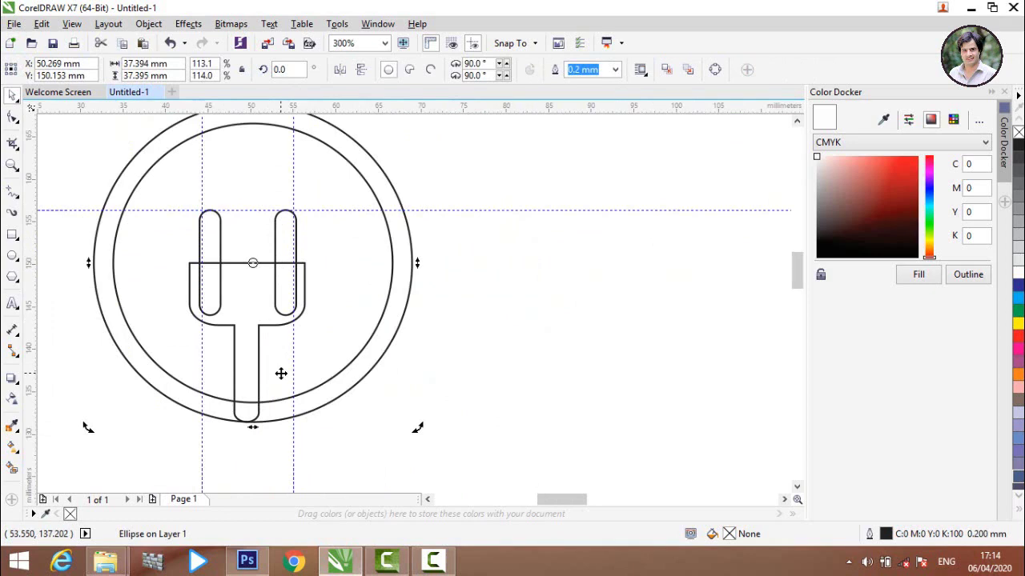
- Select both prongs and the plug body and weld them into one plug outline
left_click(223, 246)
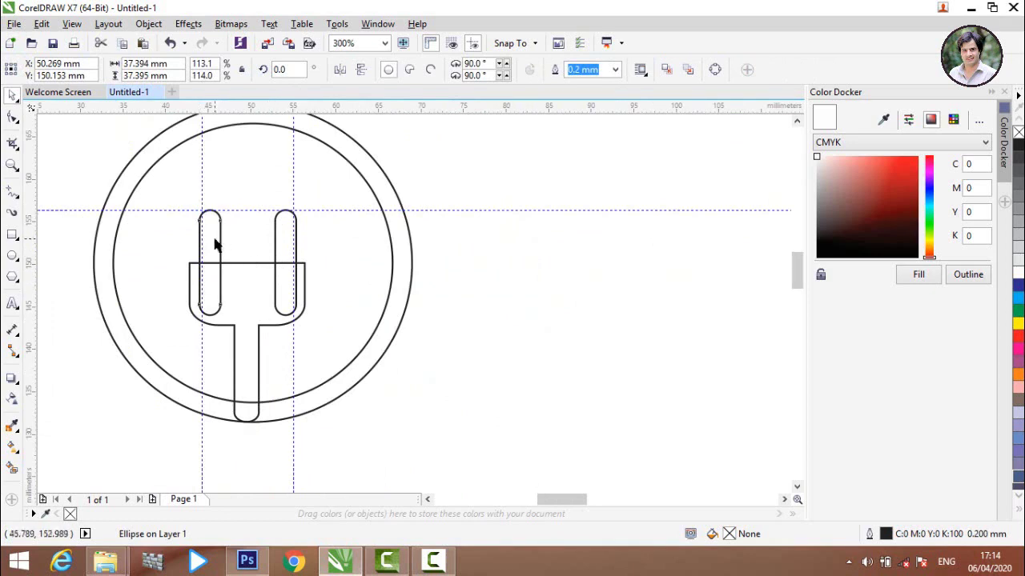
left_click(229, 249)
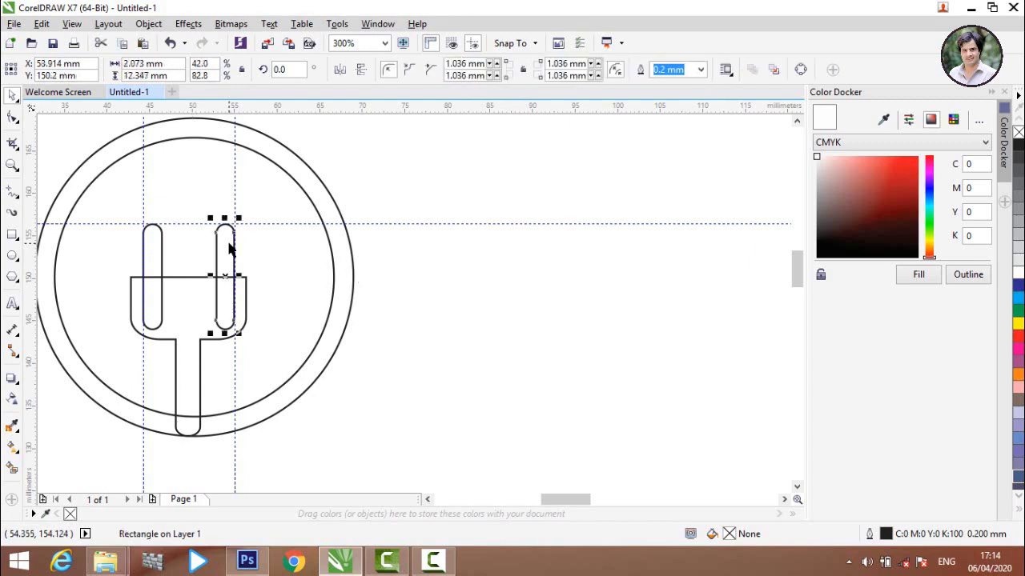
left_click(162, 243, "shift")
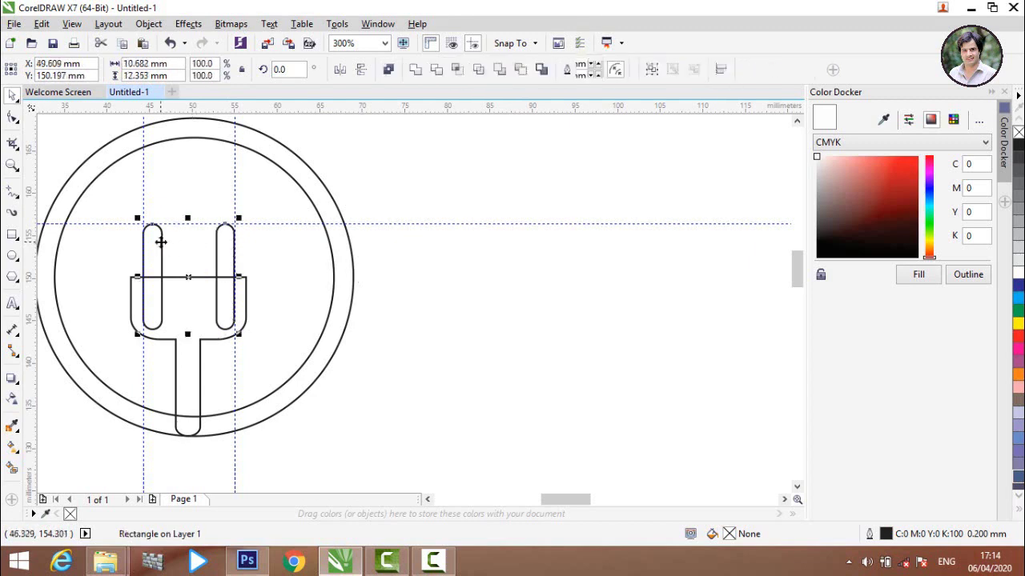
left_click(174, 329, "shift")
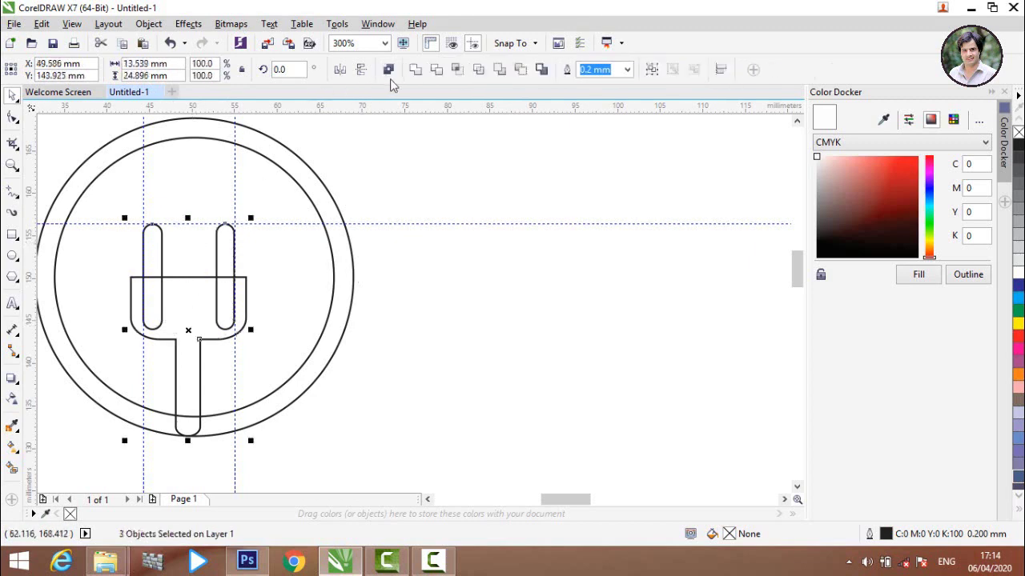
left_click(414, 69)
left_click(270, 302)
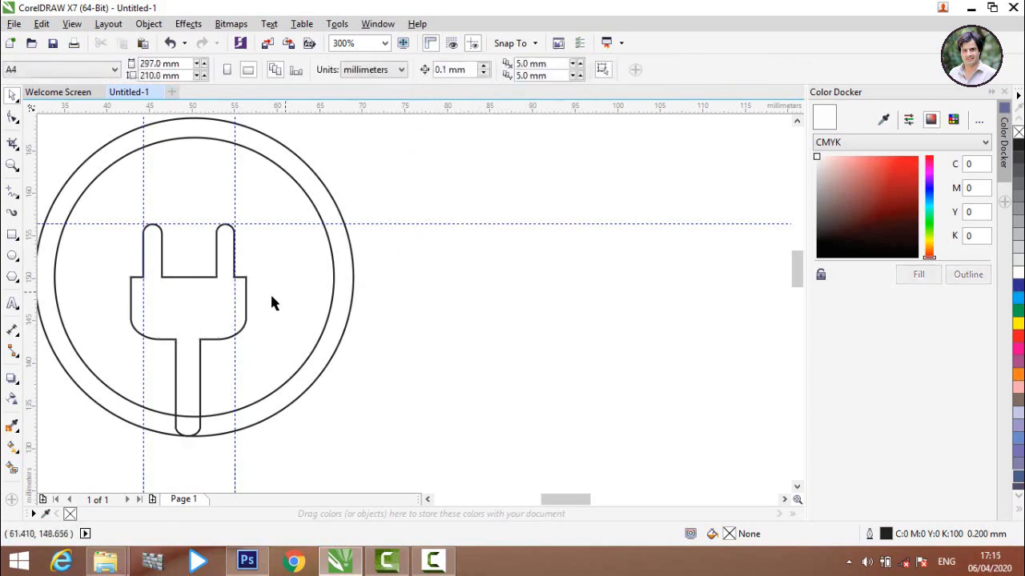
scroll(288, 420, "down", 2)
scroll(274, 406, "up", 1)
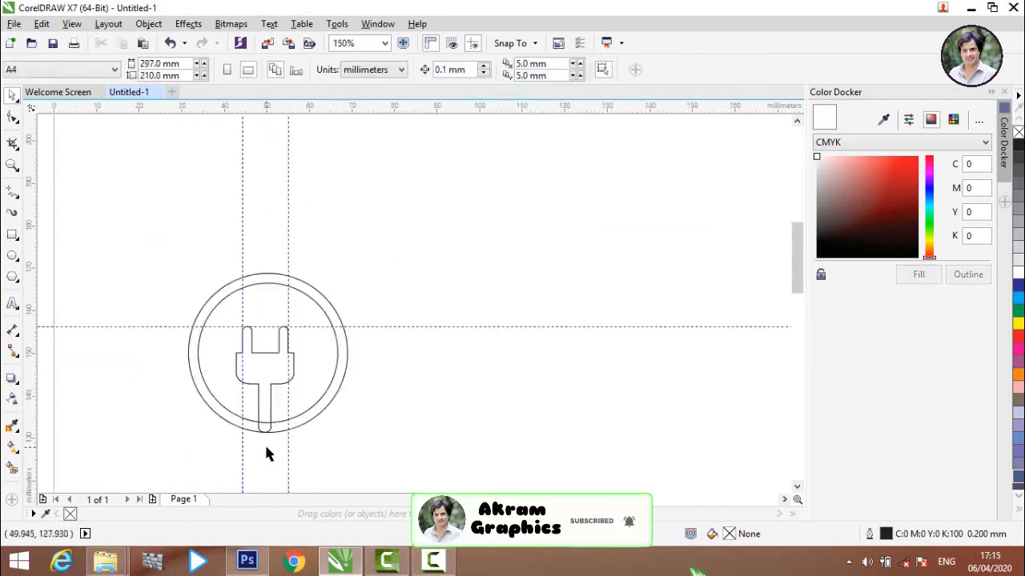
scroll(265, 443, "up", 1)
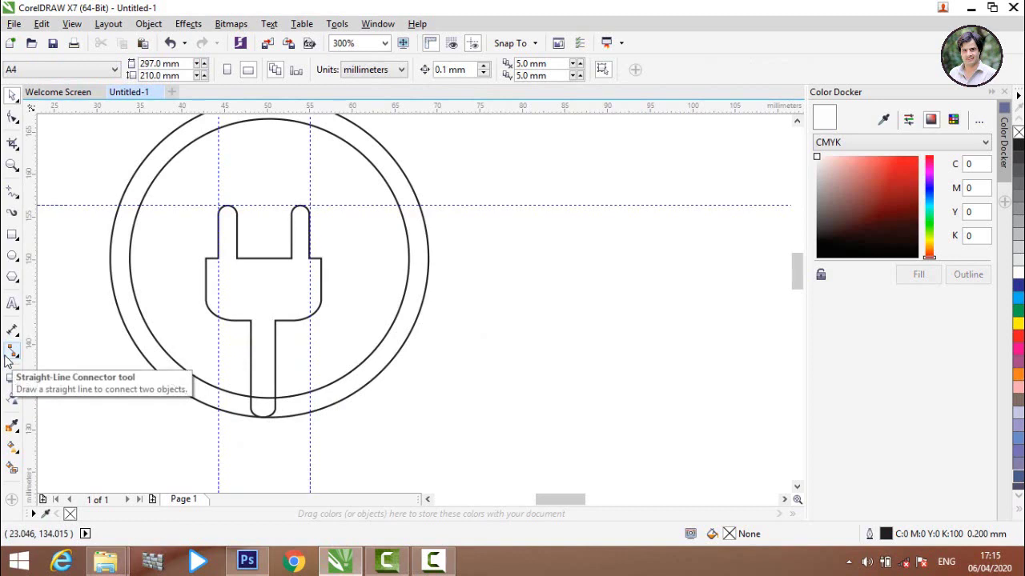
- Draw a small circle and position it over the ring's lower-right edge
left_click(12, 257)
left_click_drag(97, 385, 154, 441)
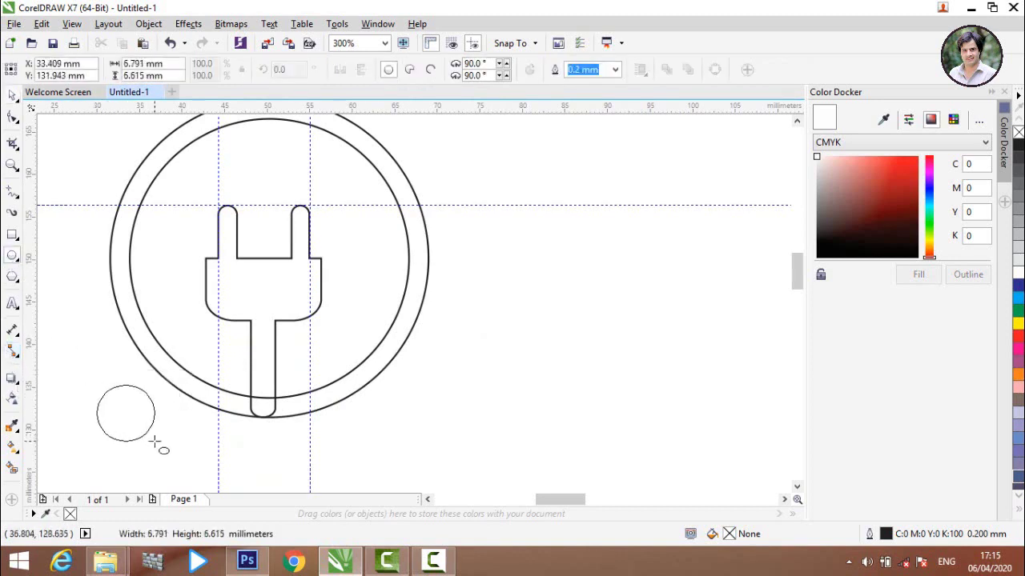
left_click(12, 94)
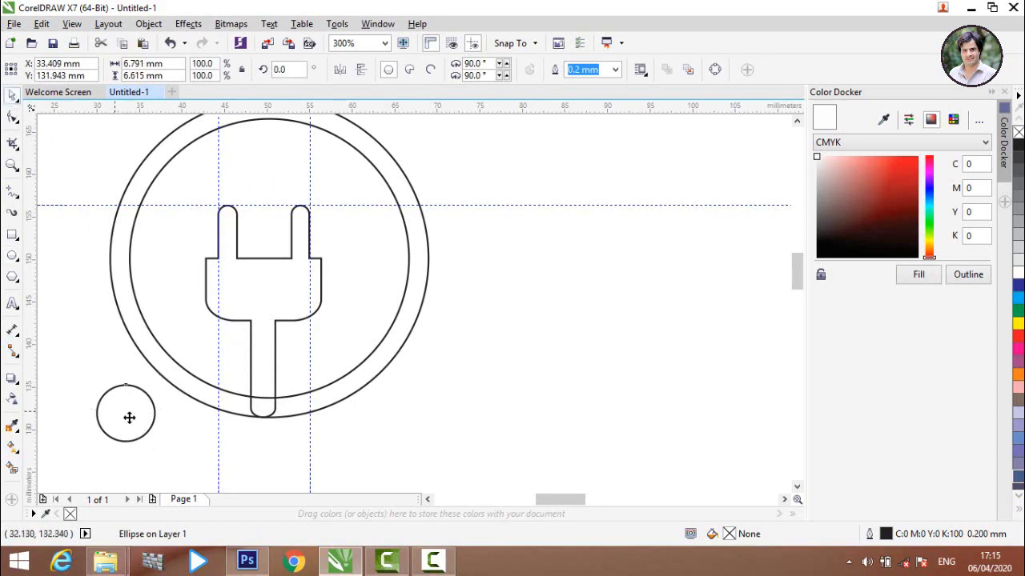
left_click_drag(129, 417, 358, 367)
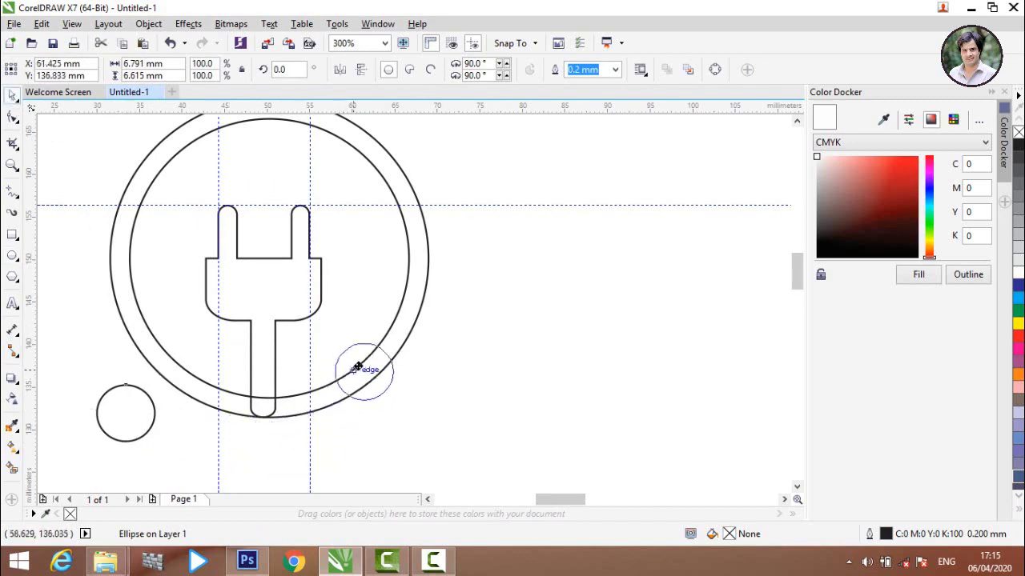
left_click_drag(358, 368, 336, 376)
left_click(68, 458)
- Try Smart Fill on the ring and the section inside the small circle, then undo it
left_click(12, 468)
scroll(376, 240, "down", 4)
left_click(424, 152)
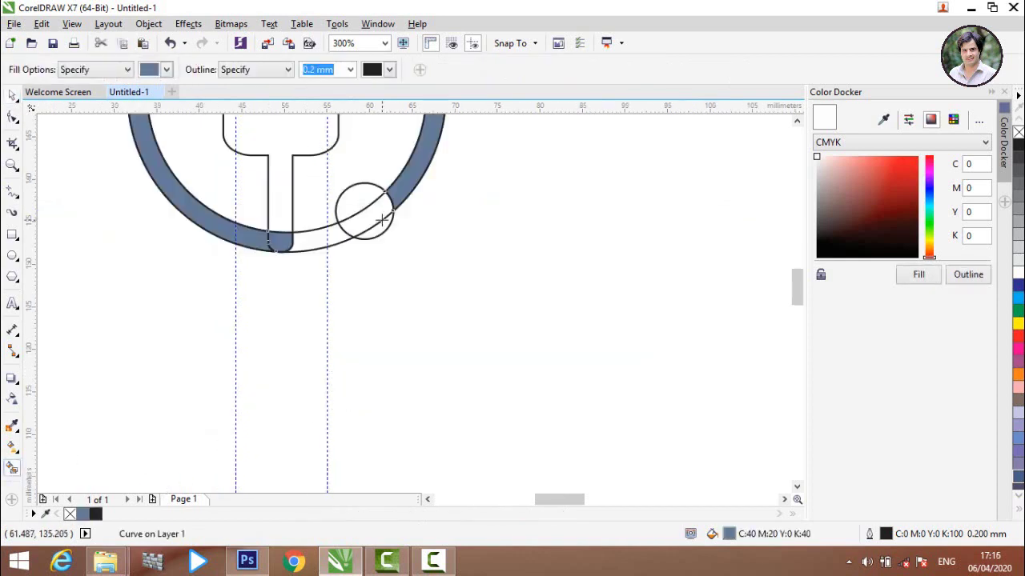
left_click(375, 215)
scroll(349, 236, "down", 2)
scroll(338, 297, "down", 1)
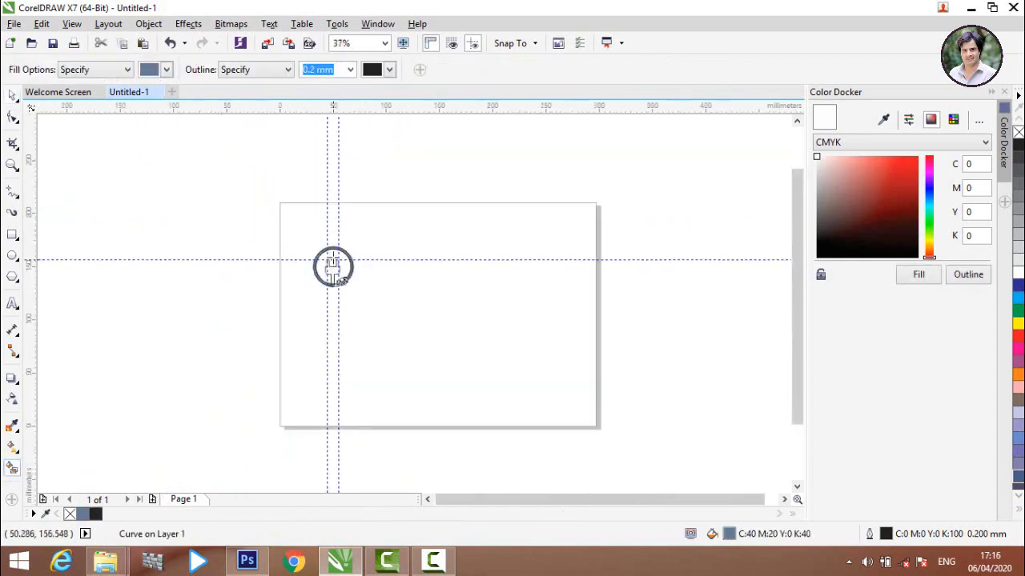
scroll(332, 267, "up", 2)
scroll(287, 246, "down", 1)
scroll(332, 267, "up", 2)
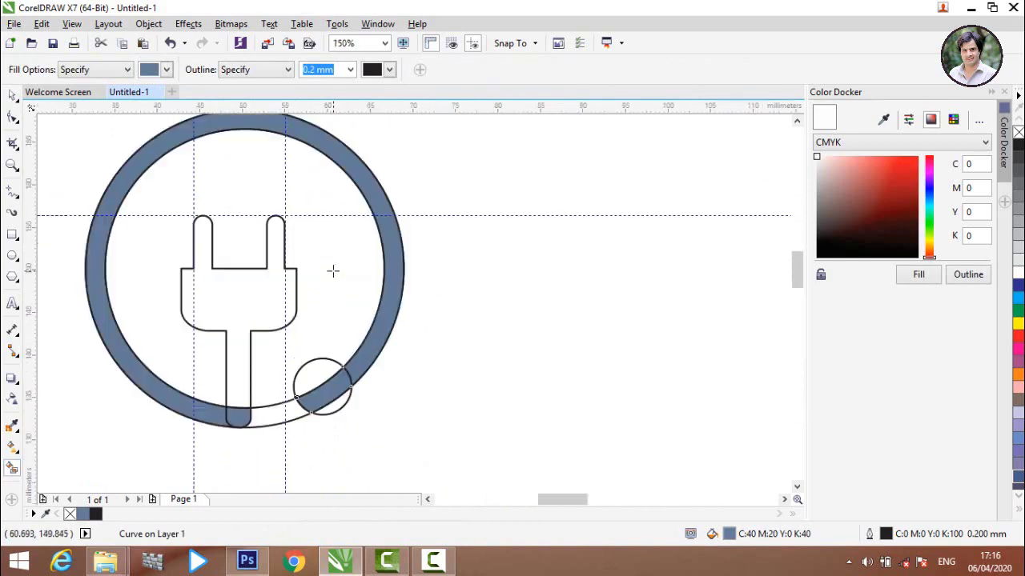
key("ctrl+z")
key("ctrl+z")
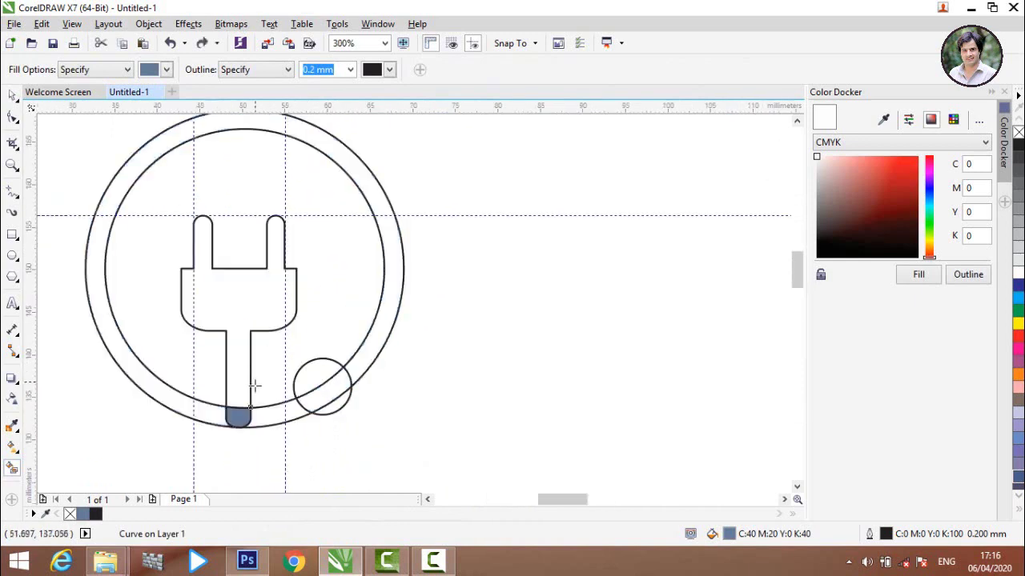
- Fill the ring, plug and overlap section C40 M20 Y0 K40 blue-grey, and move the small circle aside
left_click(195, 405)
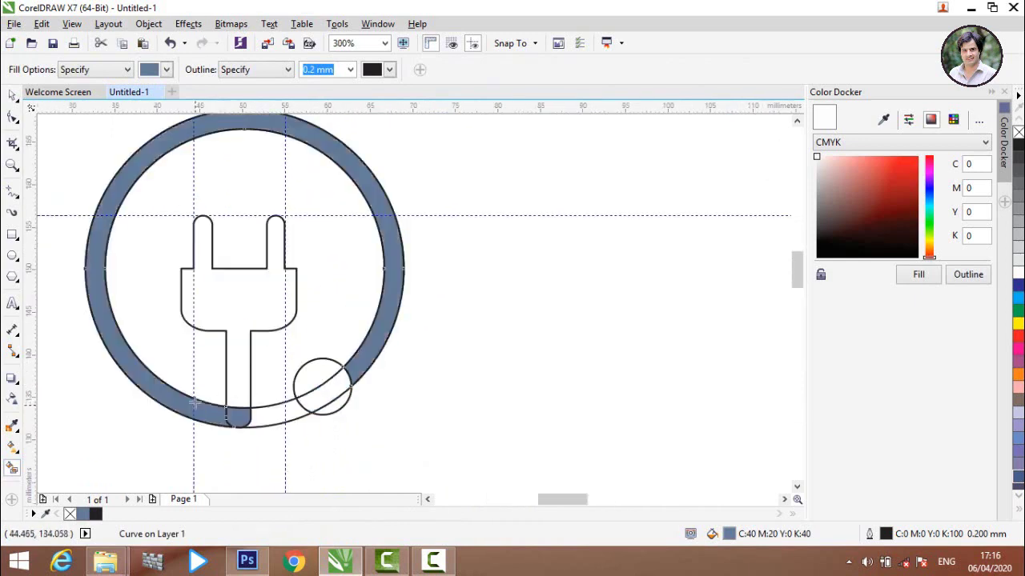
left_click(278, 296)
left_click(313, 368)
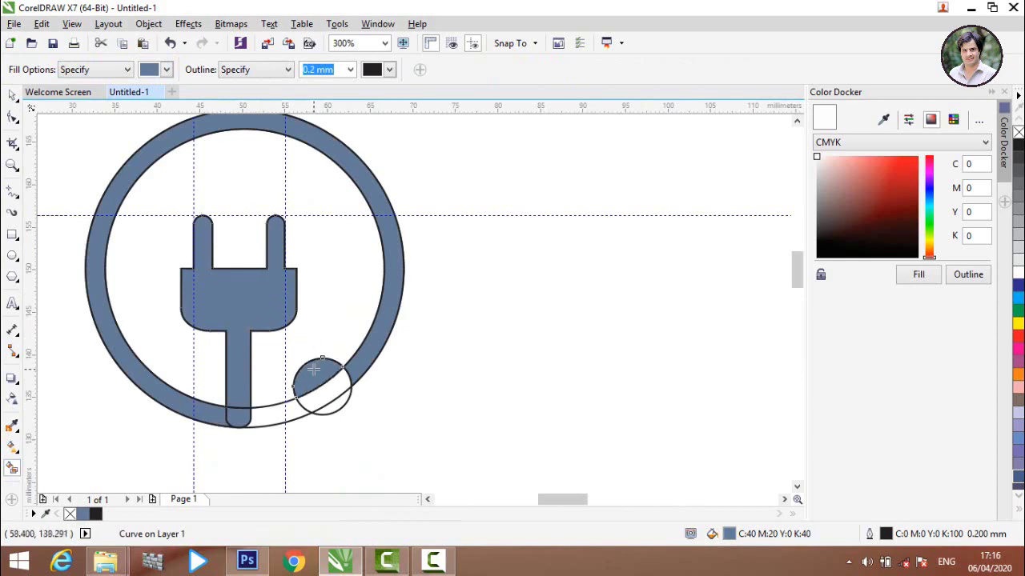
key("space")
left_click_drag(350, 405, 570, 410)
left_click(349, 387)
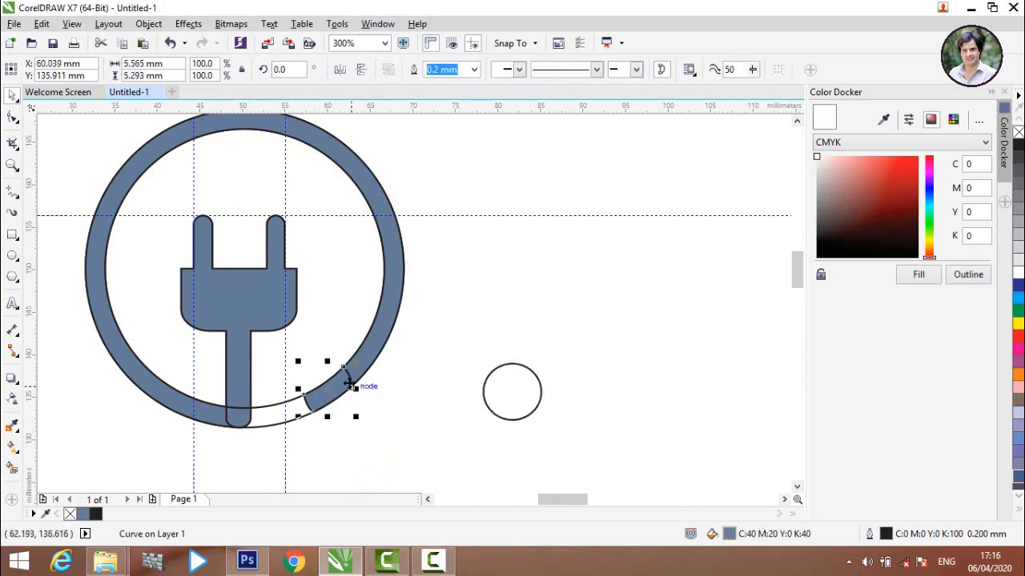
- Weld the ring to its filled end segment, then weld the plug onto the ring
left_click(370, 354, "shift")
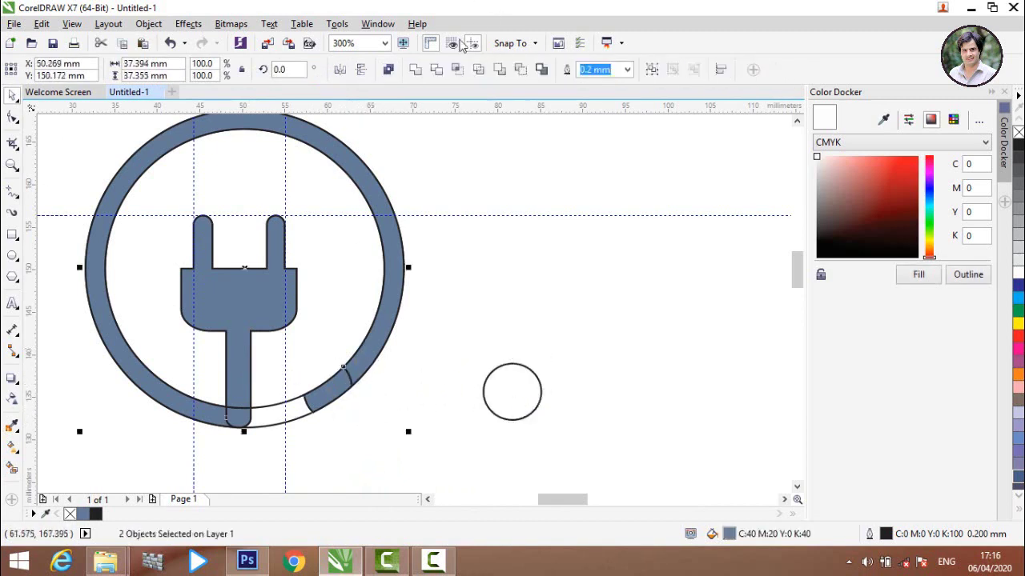
left_click(415, 72)
left_click(483, 222)
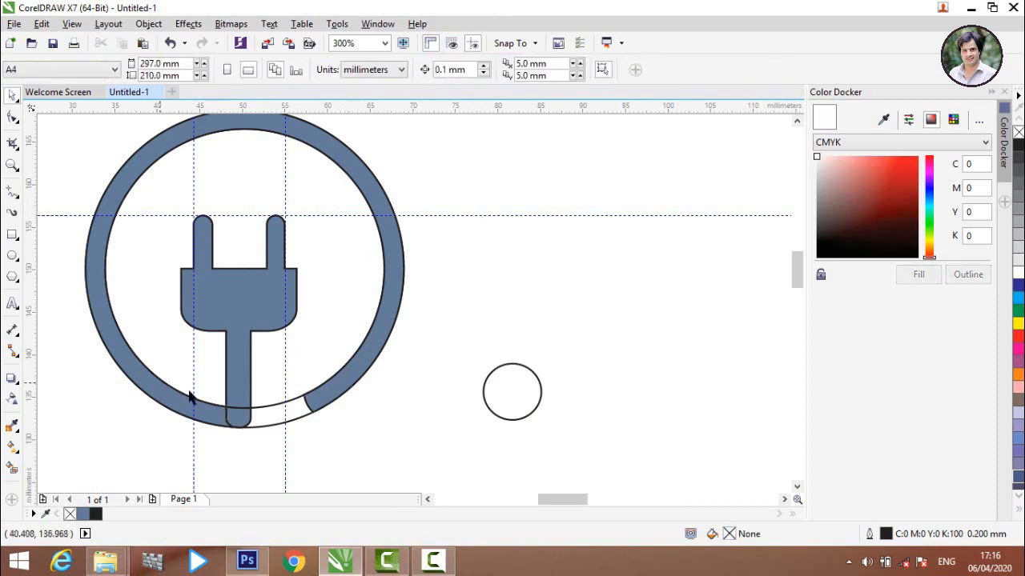
left_click(232, 377)
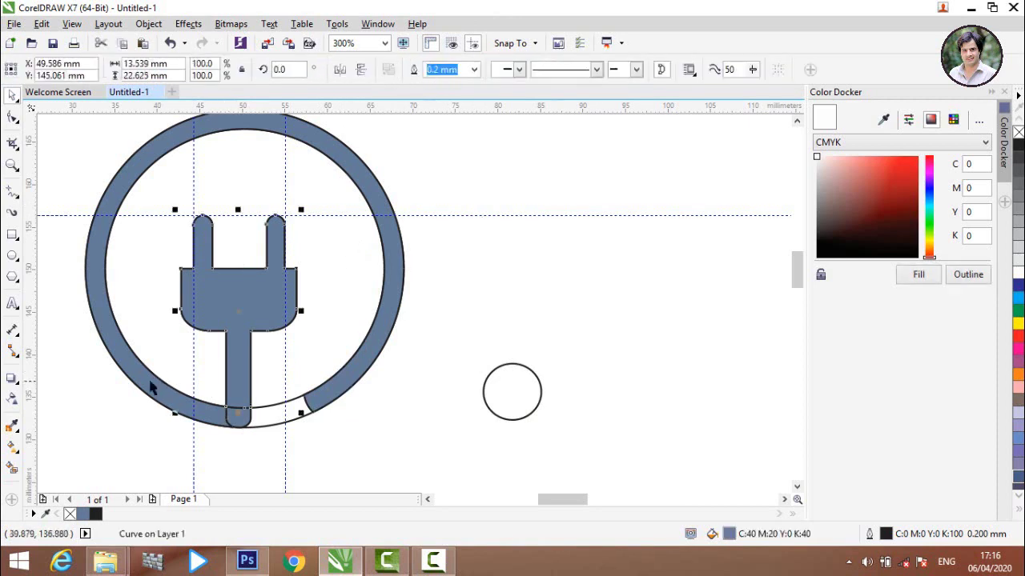
left_click(154, 381, "shift")
left_click(388, 70)
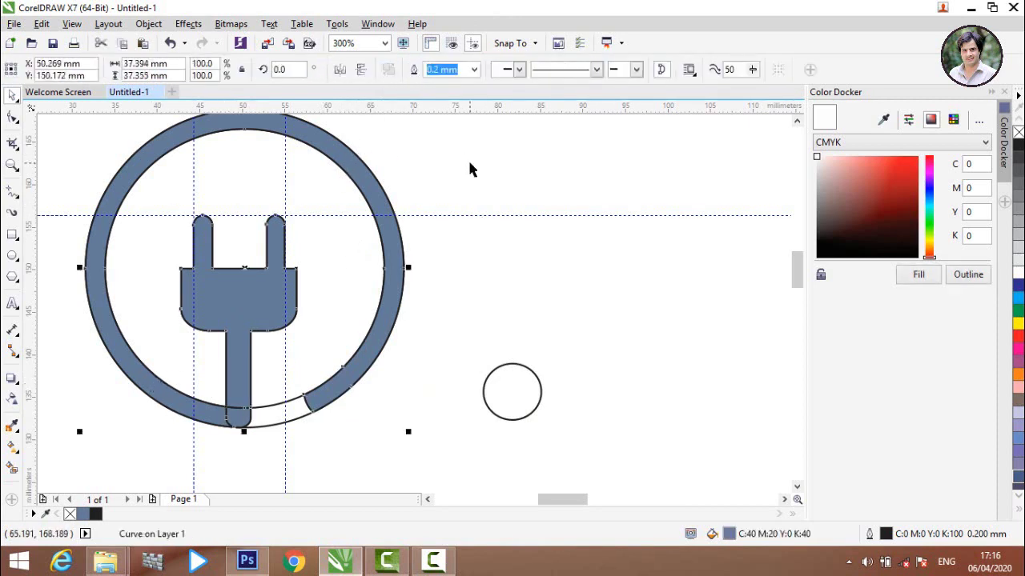
- Pull away the leftover circle outline and delete it, leaving an open ring
left_click(468, 157)
left_click_drag(320, 244, 454, 264)
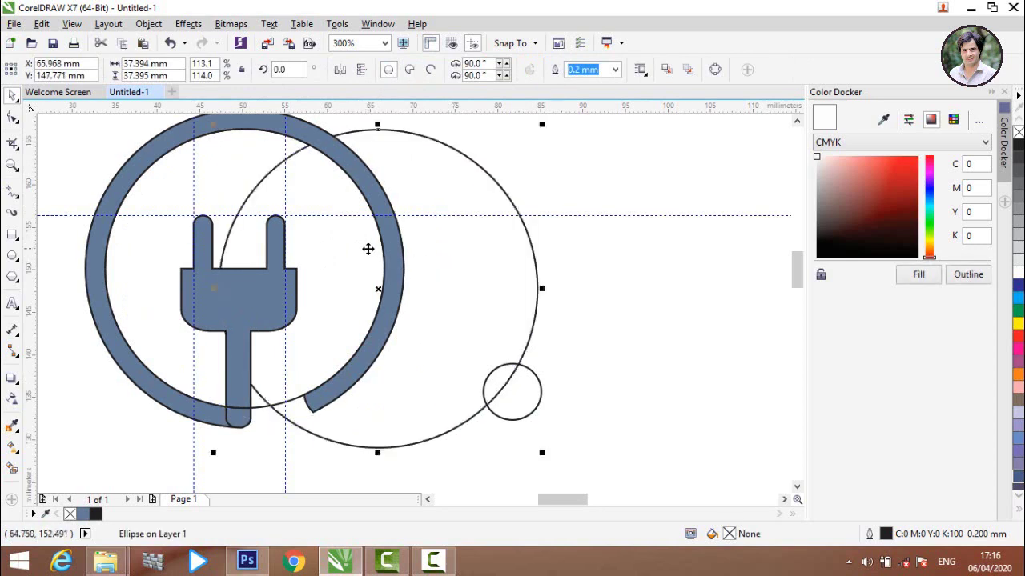
key("Delete")
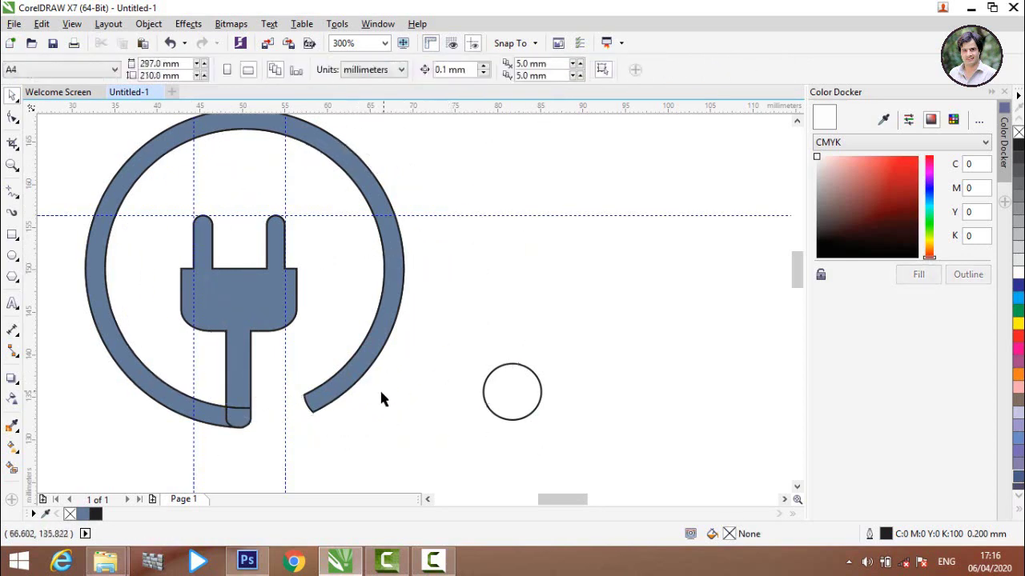
left_click(237, 421)
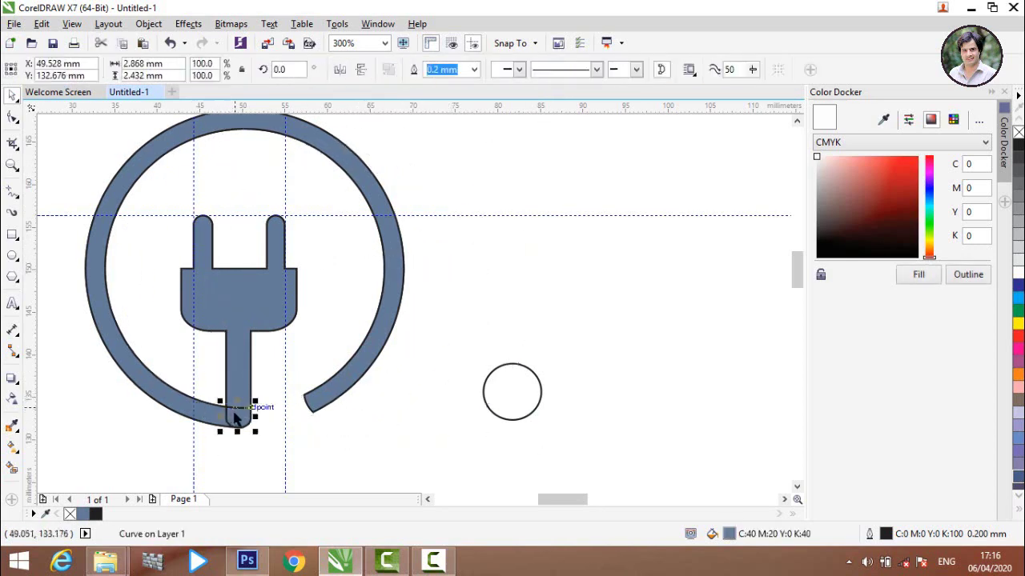
- Weld the small end cap at the plug's base into the logo
left_click_drag(237, 417, 282, 432)
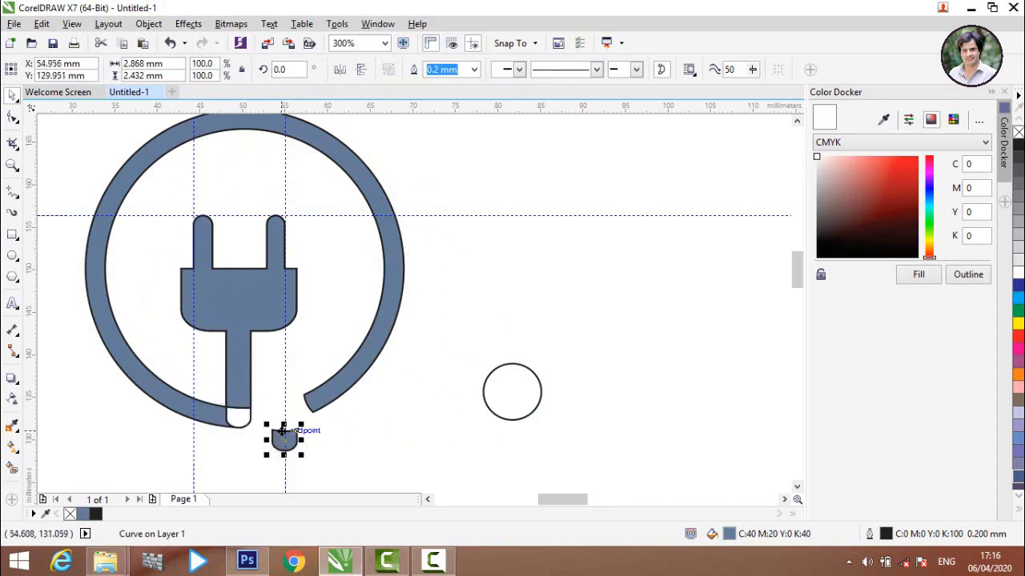
key("ctrl+z")
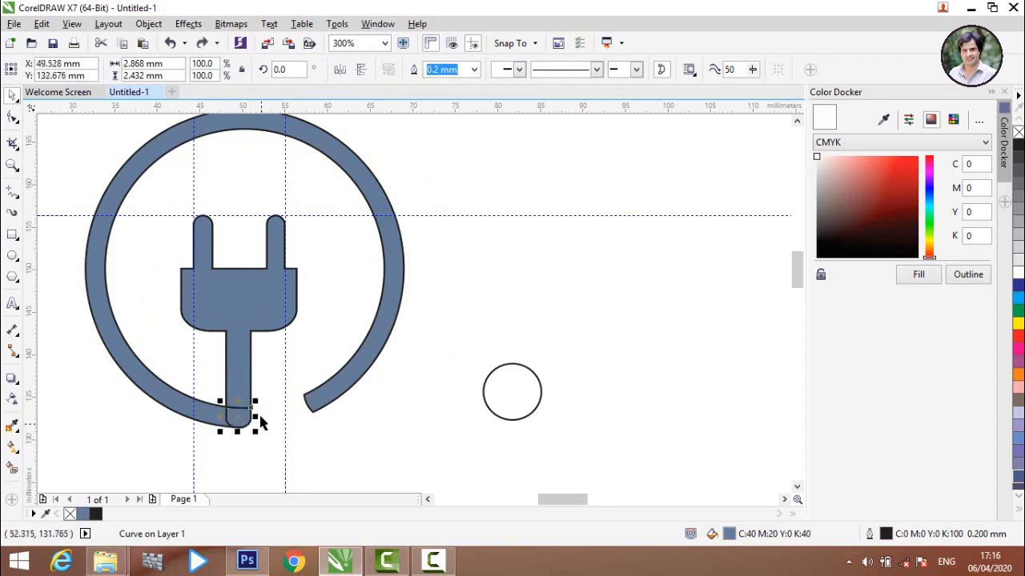
left_click(247, 383, "shift")
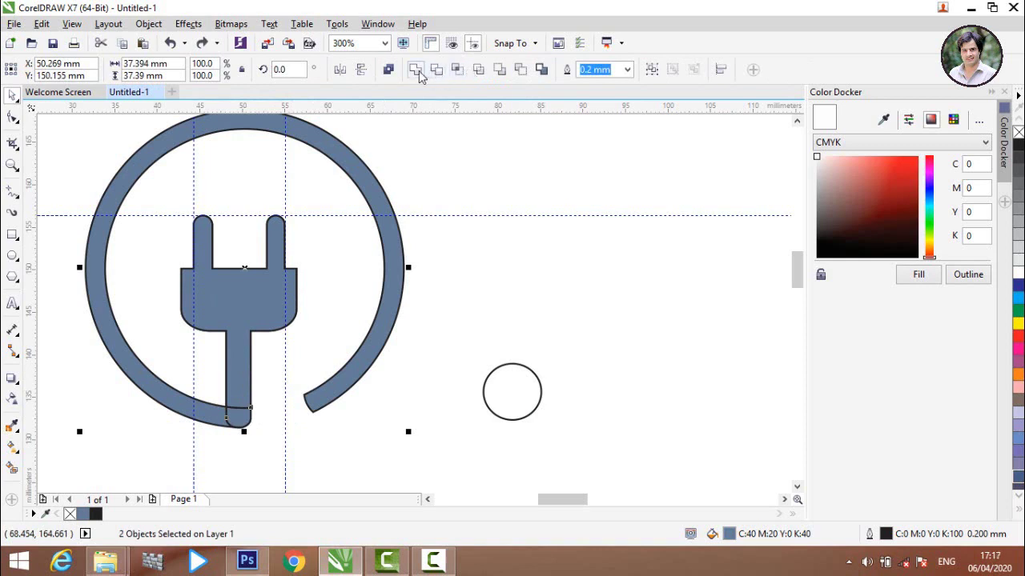
left_click(434, 333)
- Delete the spare small circle from the page
scroll(365, 379, "down", 2)
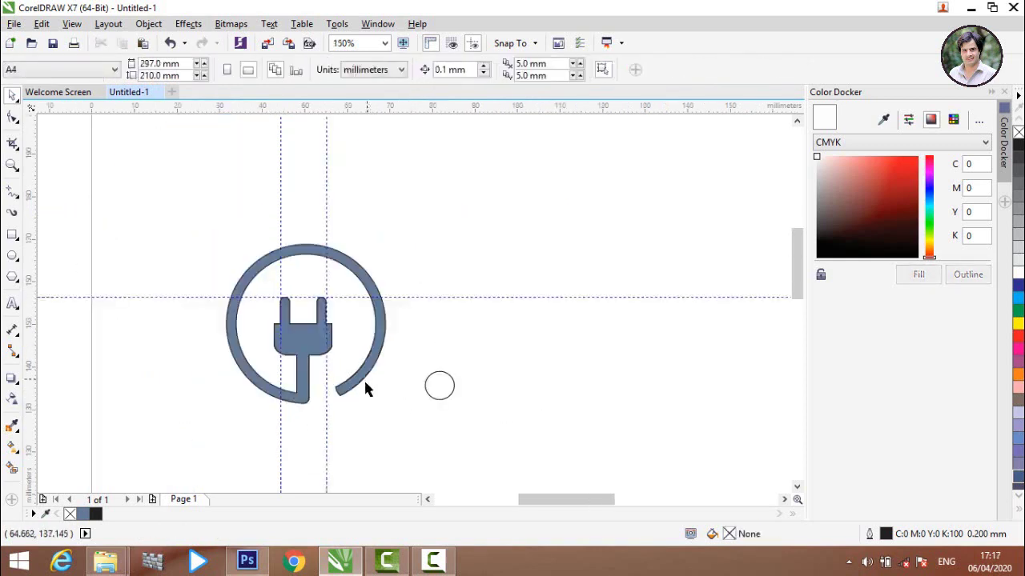
left_click(435, 389)
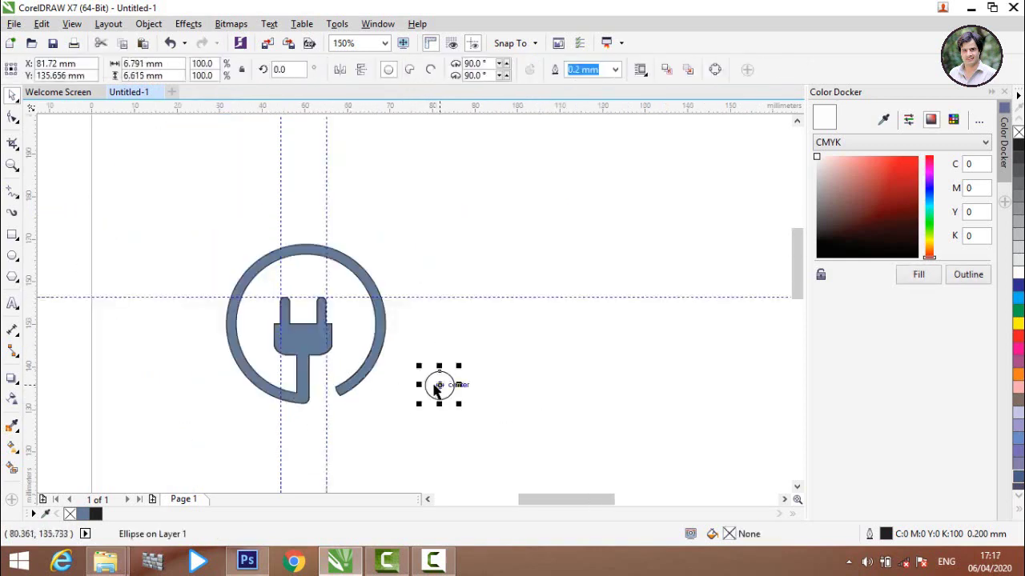
key("Delete")
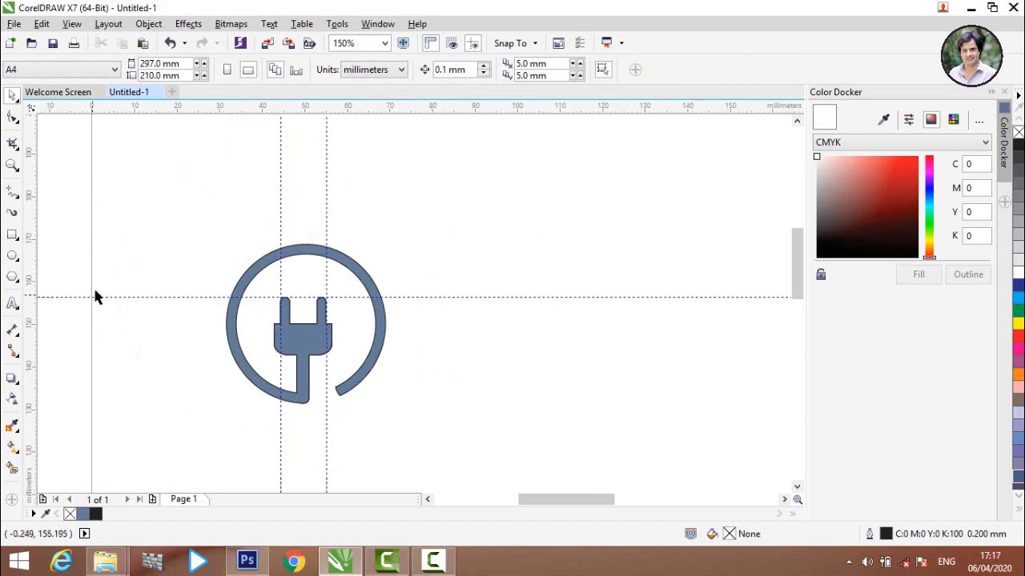
- Remove the horizontal guideline and both vertical guidelines
scroll(84, 279, "down", 1)
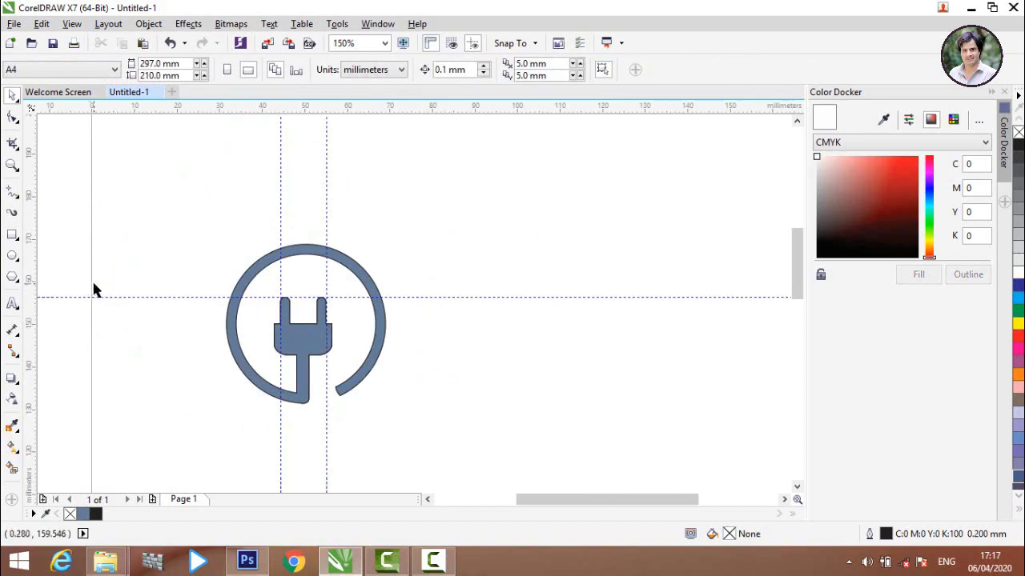
scroll(94, 288, "down", 1)
scroll(151, 302, "up", 2)
left_click_drag(156, 295, 197, 111)
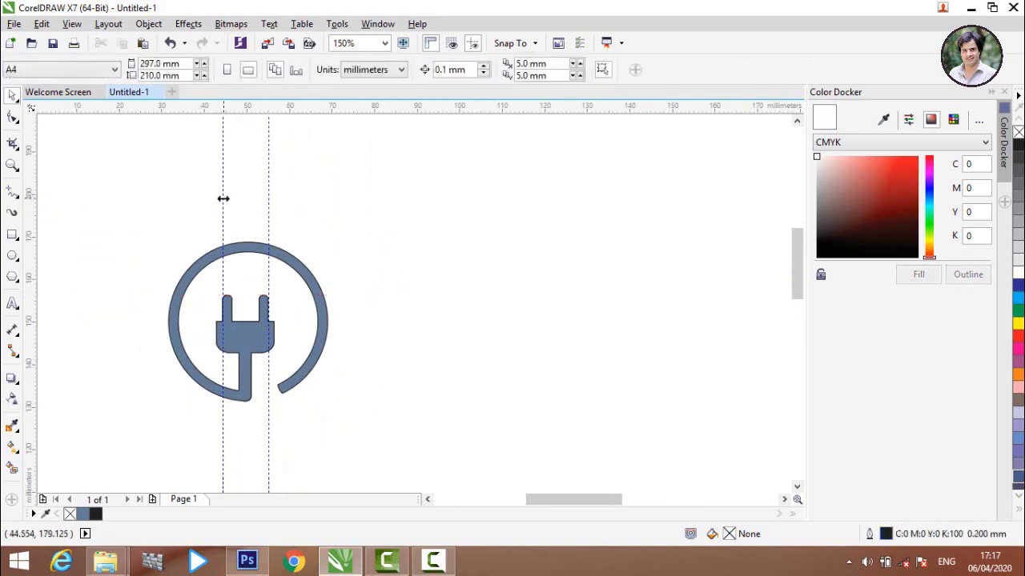
left_click_drag(223, 199, 34, 206)
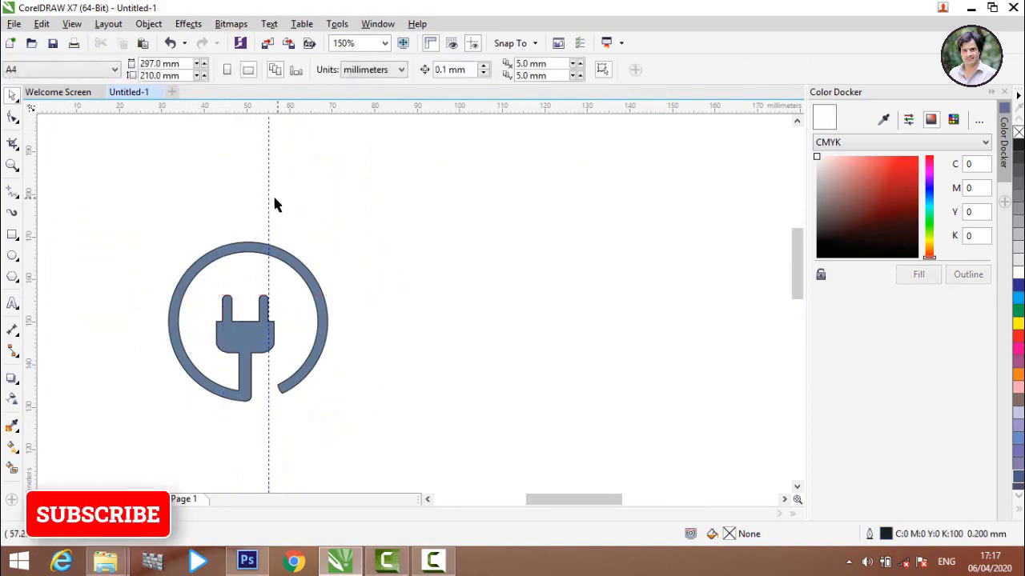
left_click_drag(269, 199, 33, 209)
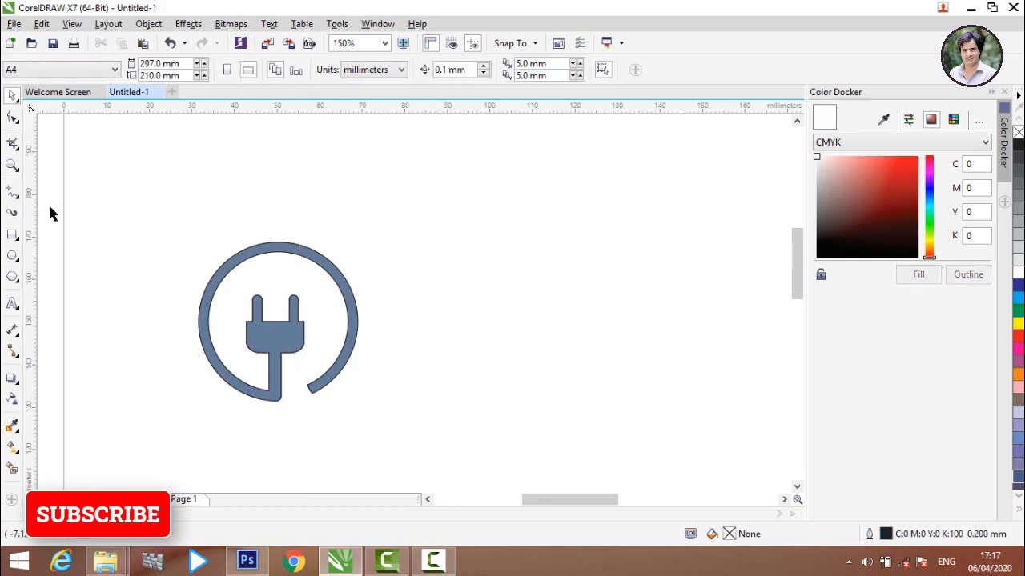
- Nudge the logo slightly up and right, then delete the leftover white plug outline
scroll(88, 217, "down", 1)
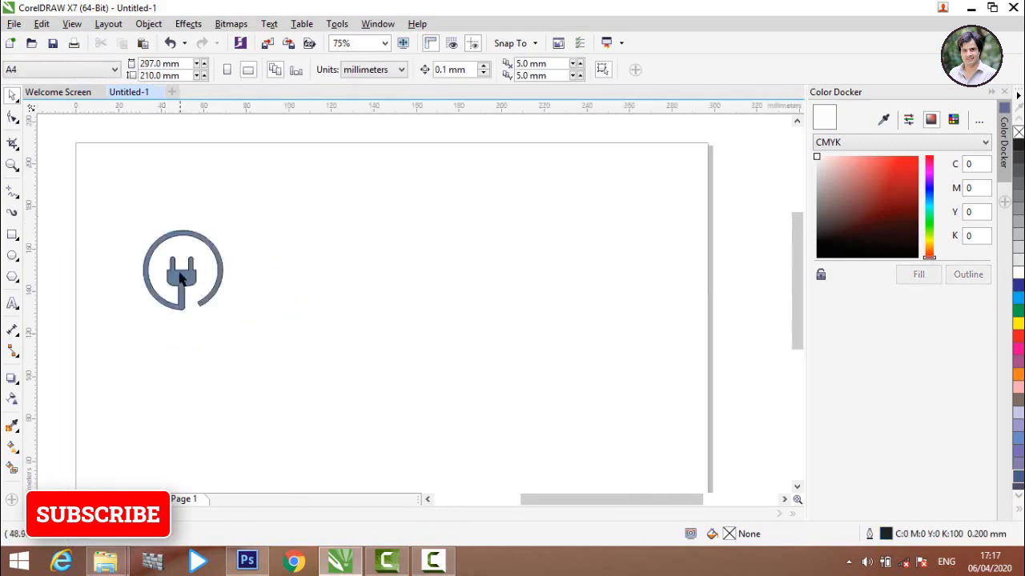
scroll(180, 278, "up", 1)
left_click_drag(188, 285, 314, 264)
left_click(343, 297)
left_click(201, 270)
key("Delete")
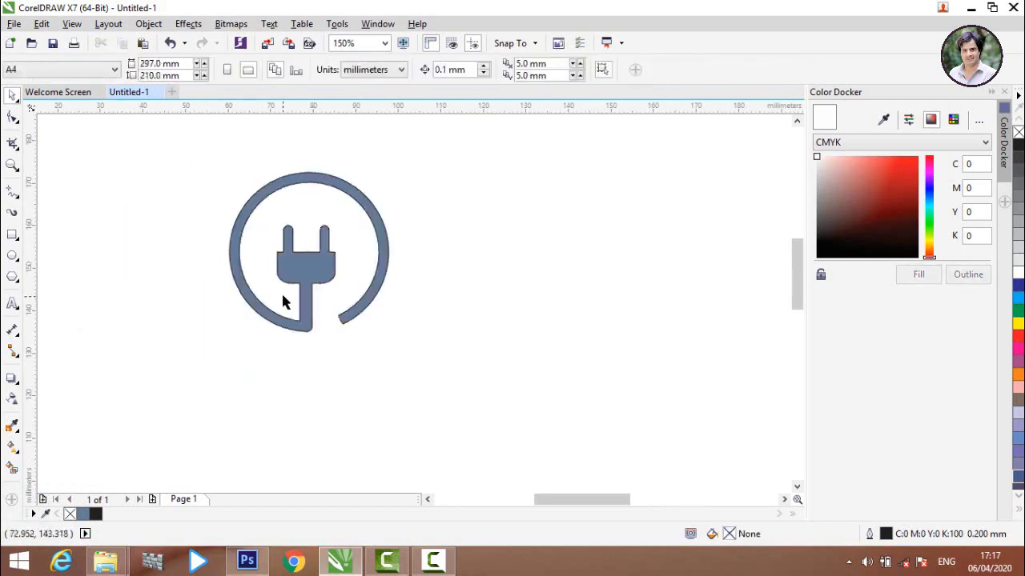
- Move the blue-grey plug logo left and slightly down
mouse_move(314, 278)
left_mouse_down()
mouse_move(238, 290)
mouse_move(235, 271)
left_mouse_up()
left_click(373, 334)
left_click(248, 288)
left_click(386, 320)
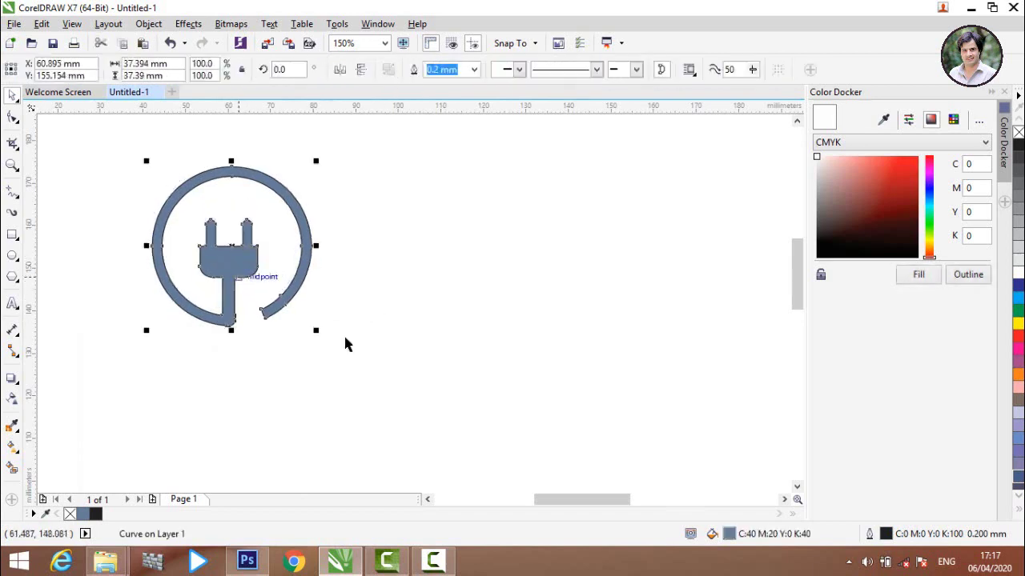
left_click(343, 333)
- Draw a flat rectangle below the plug logo and round its corners fully into a pill
left_click(12, 234)
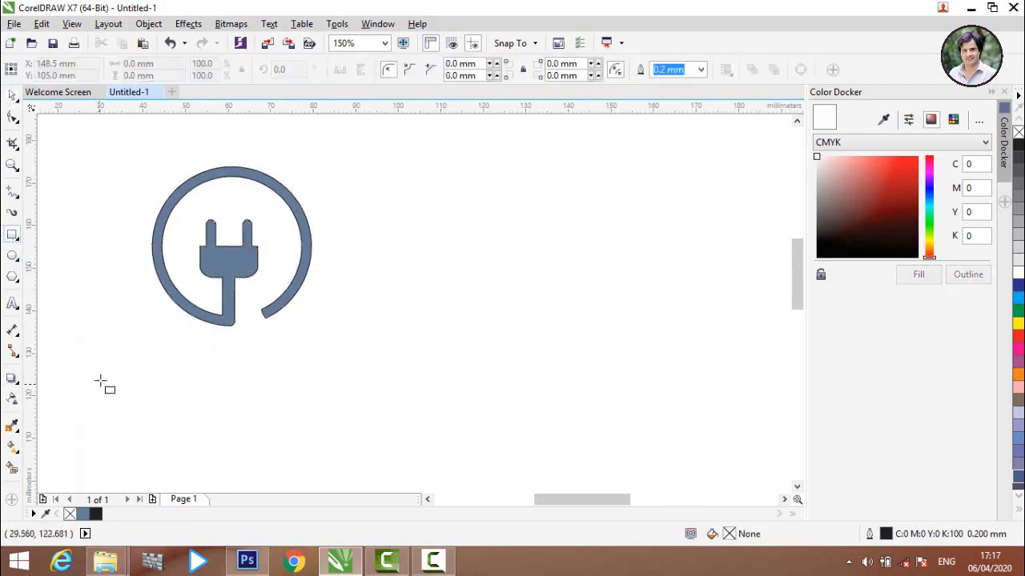
left_click_drag(99, 377, 266, 407)
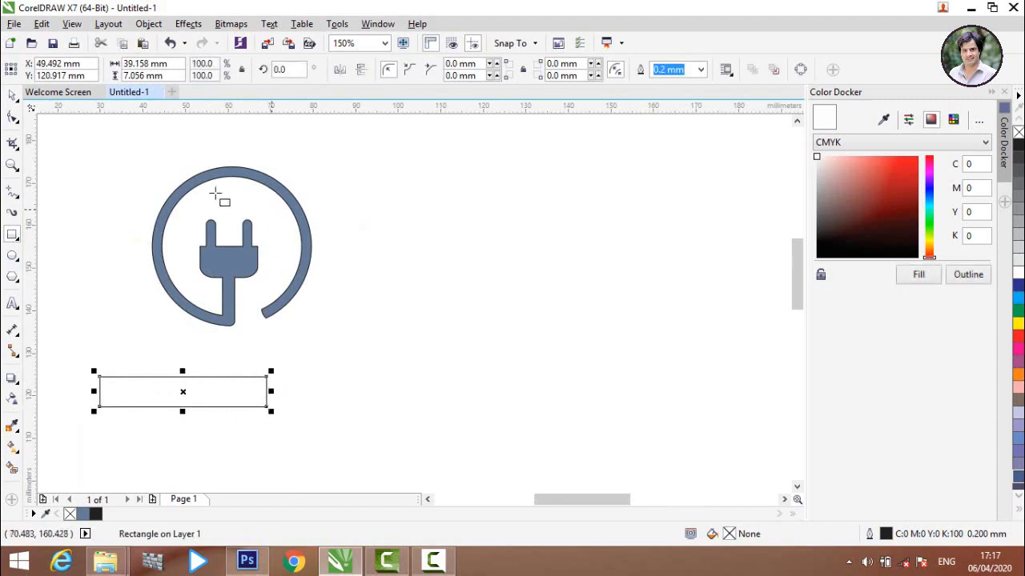
left_click(12, 117)
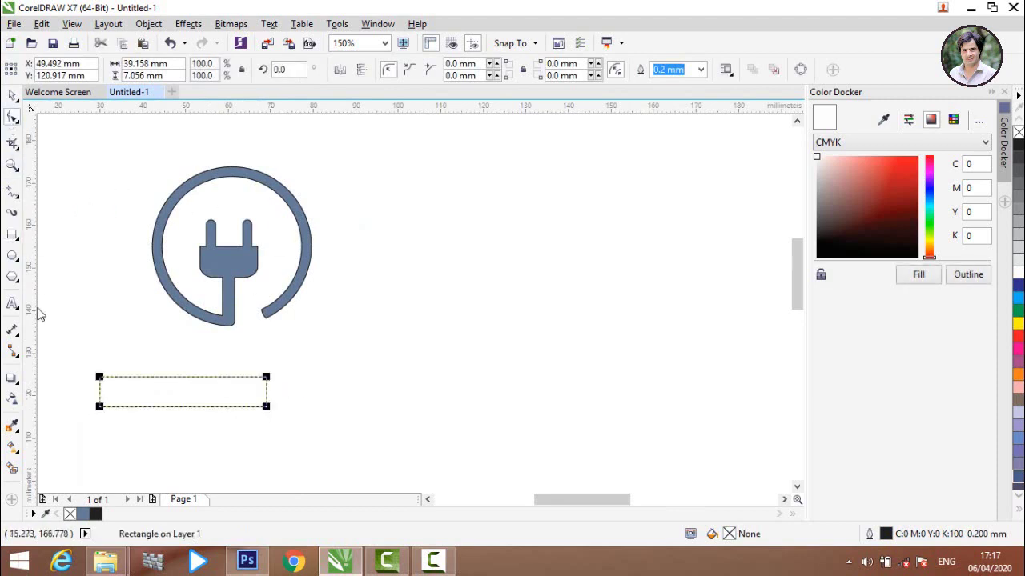
left_click_drag(99, 377, 99, 406)
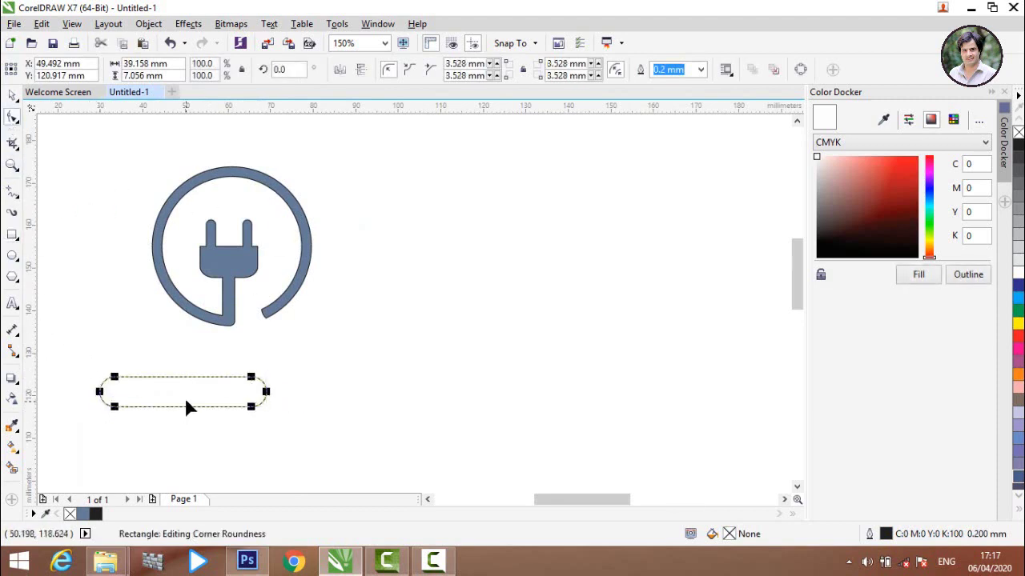
- Move the pill toward the page centre and fill it blue-grey
left_click(12, 94)
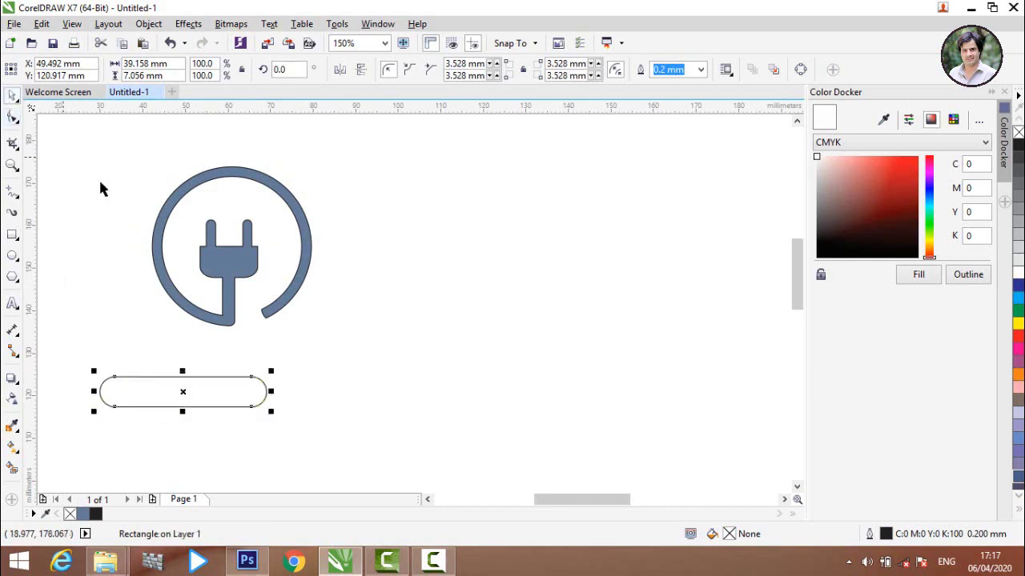
left_click_drag(140, 402, 405, 367)
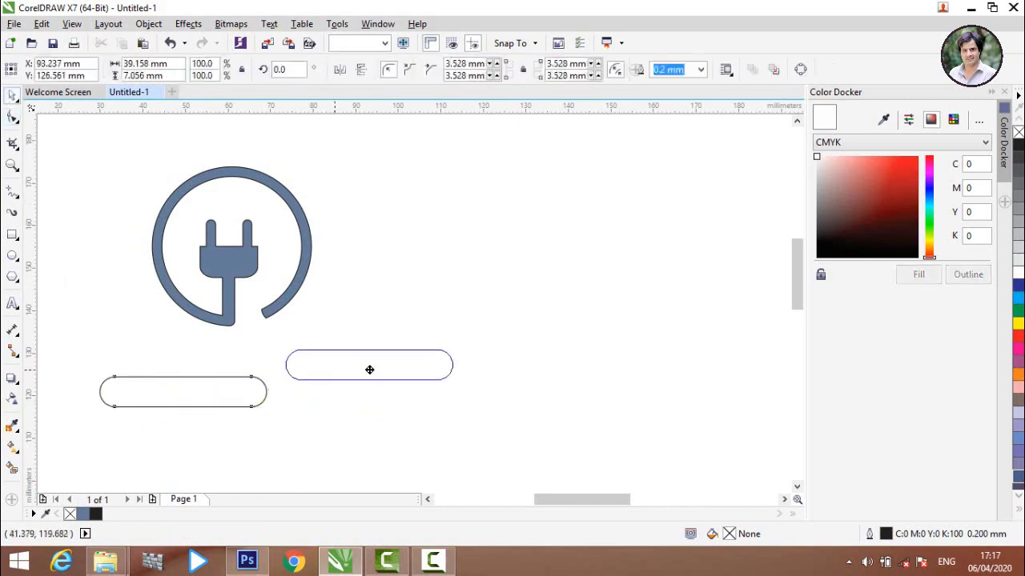
left_click(12, 470)
left_click(439, 357)
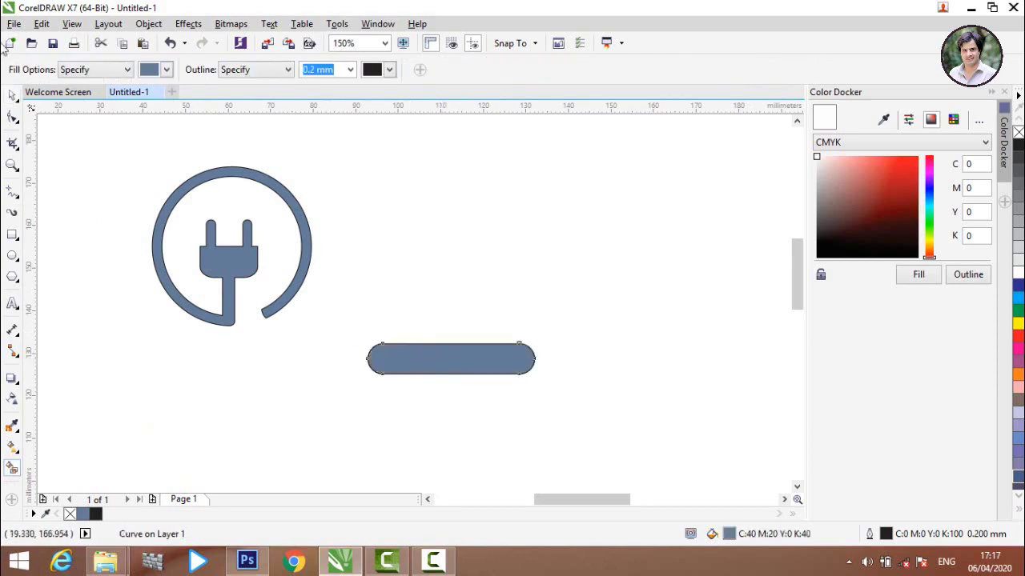
left_click(11, 97)
- Place a copy of the blue-grey bar under the bulb and scale it to fit
left_click(128, 367)
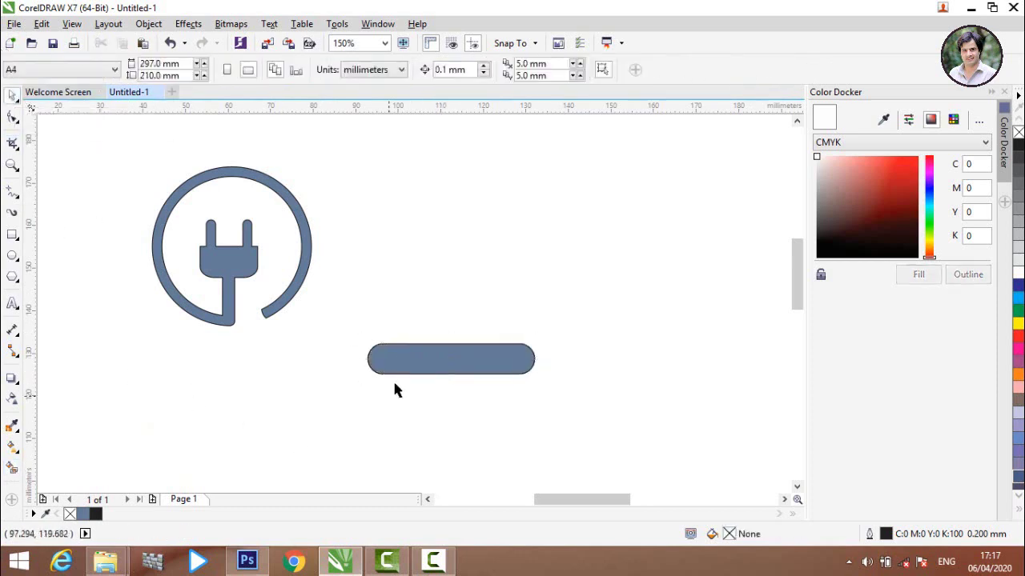
left_click(421, 352)
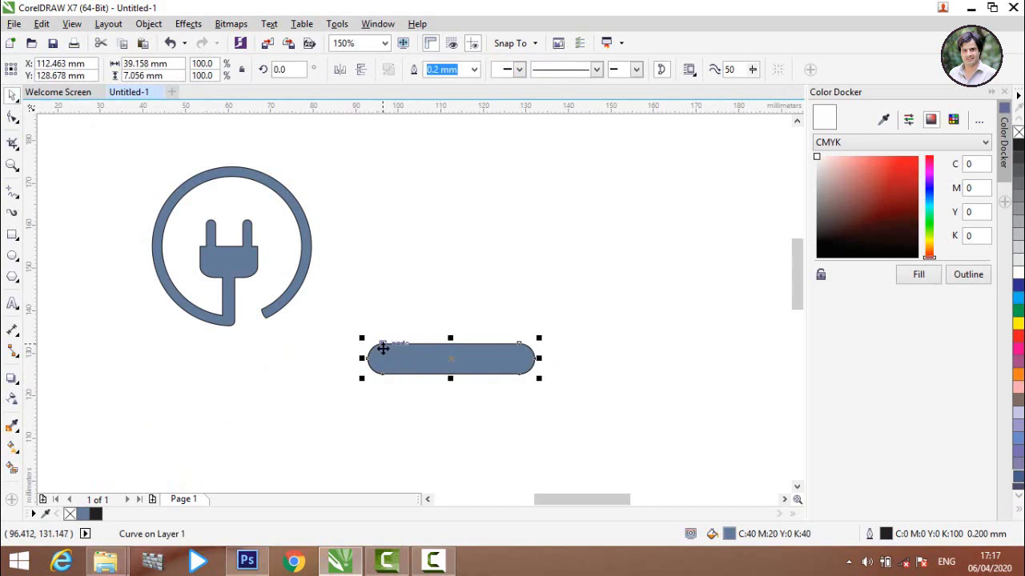
left_click_drag(453, 350, 240, 353)
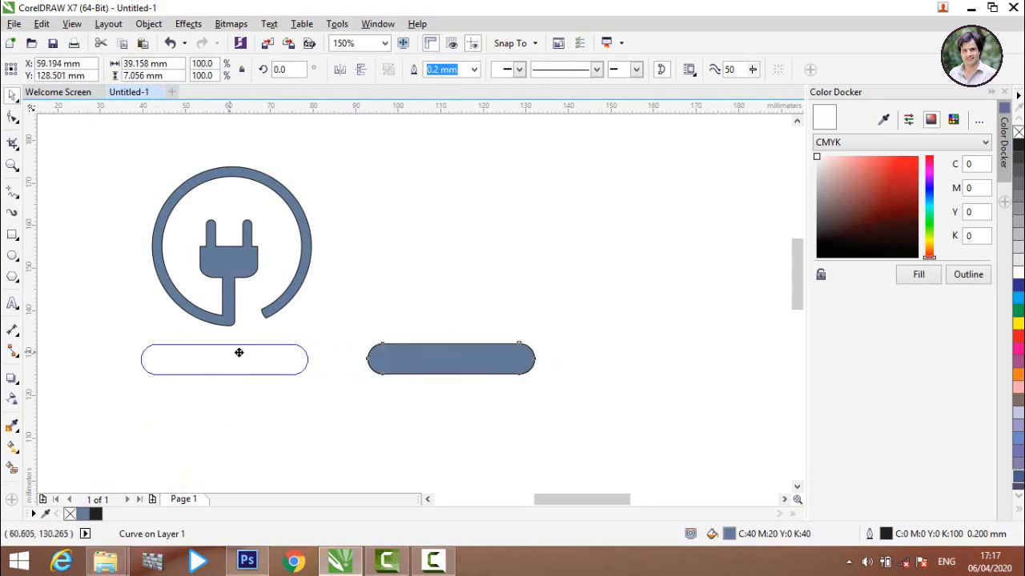
left_click(319, 386)
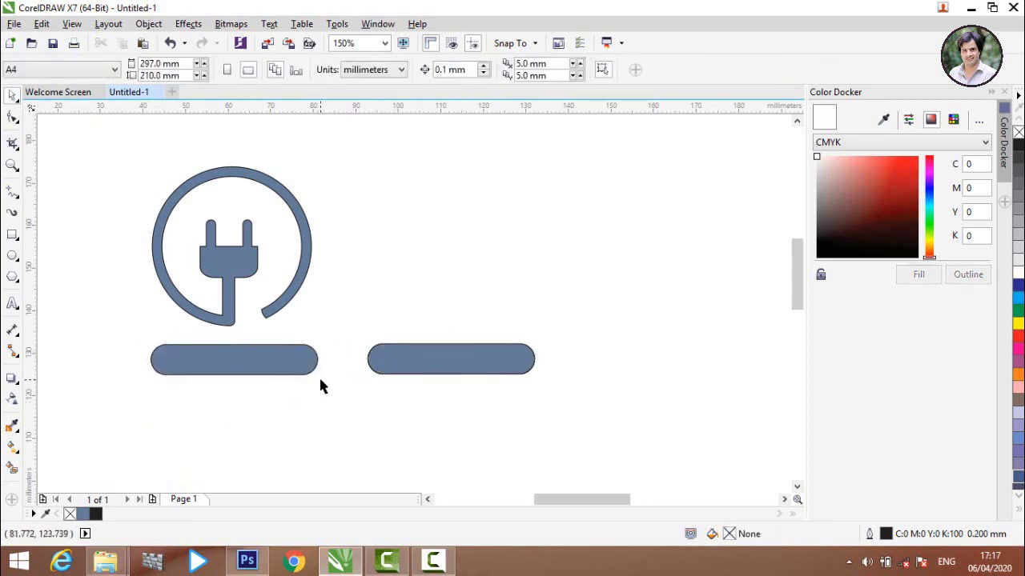
left_click(290, 359)
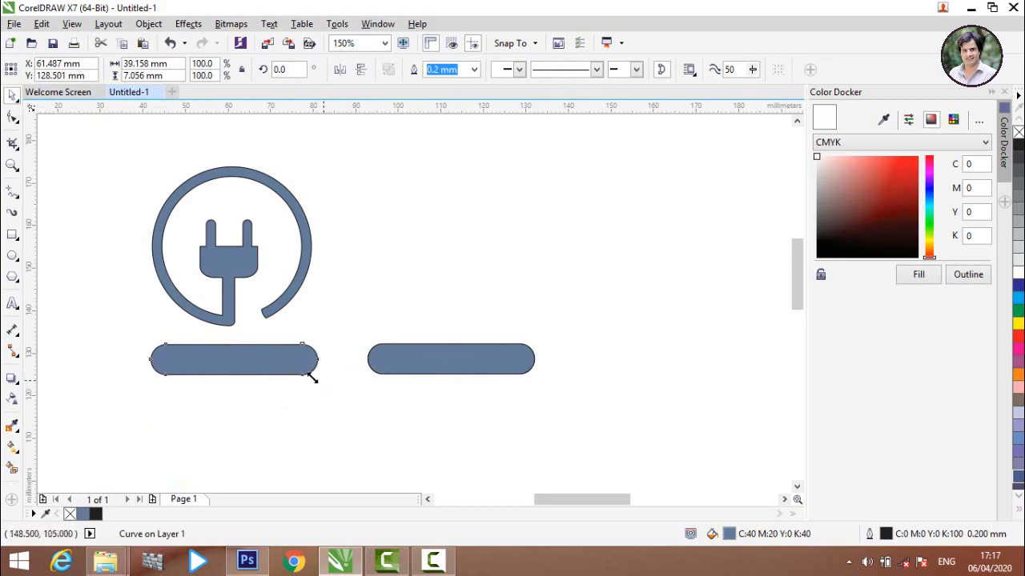
left_click_drag(321, 379, 308, 374)
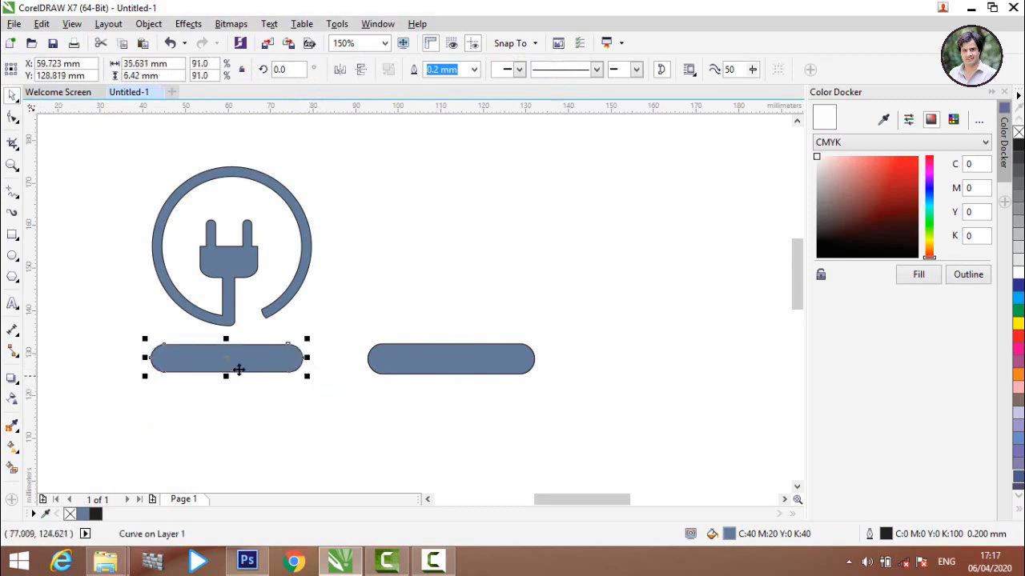
scroll(234, 373, "up", 2)
left_click_drag(252, 426, 265, 432)
key("Escape")
- Delete the large original bar, keeping the small one under the bulb
scroll(312, 403, "down", 2)
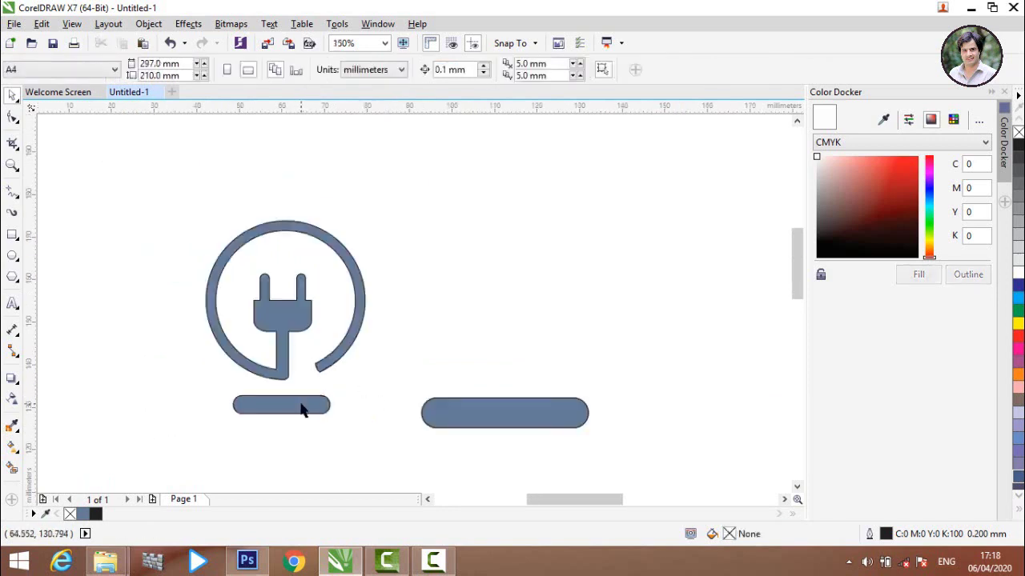
left_click(301, 406)
left_click(456, 412)
key("Delete")
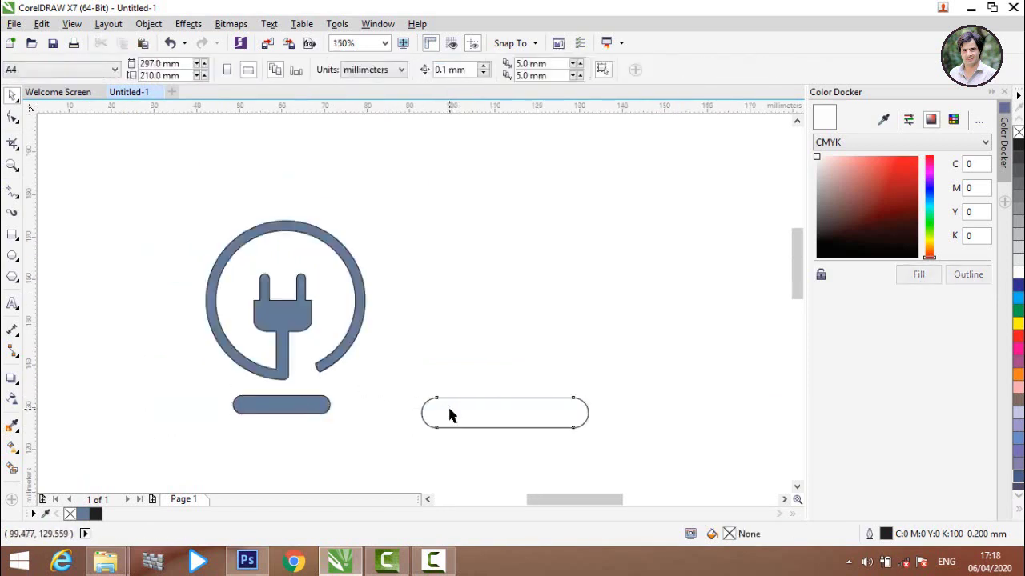
left_click(283, 406)
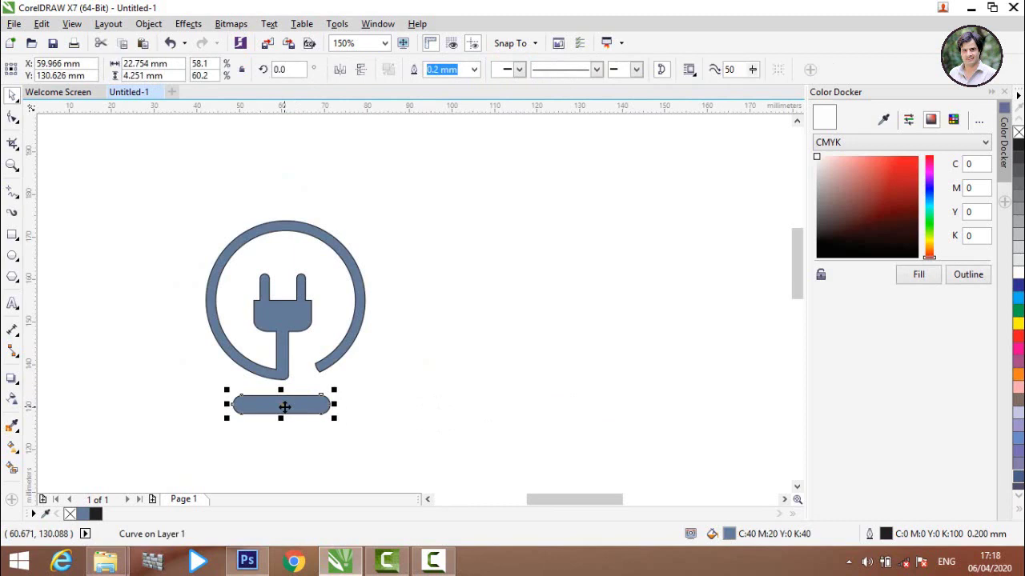
- Add a second copy of the small bar just below it
left_click_drag(281, 406, 282, 429)
left_click(419, 408)
left_click(297, 431)
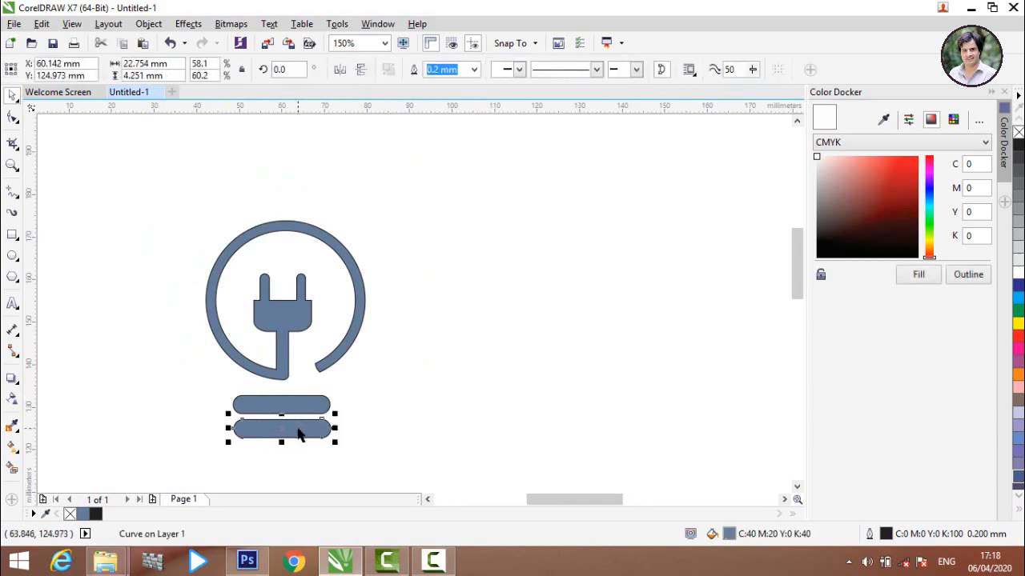
- Add a shorter third bar below and centre it under the other two
mouse_move(289, 430)
left_mouse_down()
mouse_move(288, 452)
mouse_move(302, 452)
left_mouse_up()
scroll(260, 436, "down", 1)
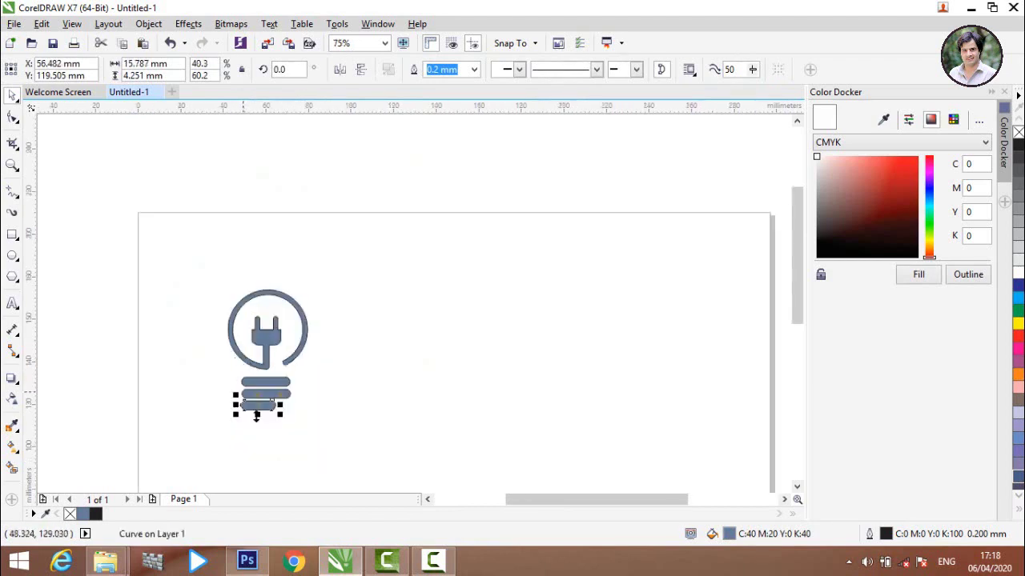
scroll(259, 417, "up", 2)
scroll(261, 379, "down", 1)
scroll(259, 369, "up", 1)
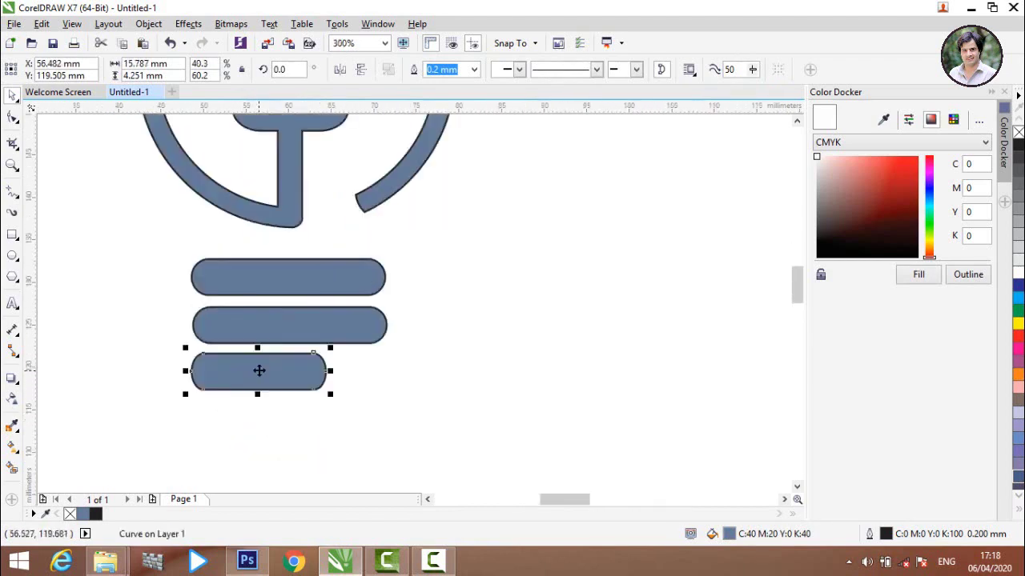
left_click_drag(259, 370, 291, 371)
left_click(250, 415)
scroll(250, 416, "down", 1)
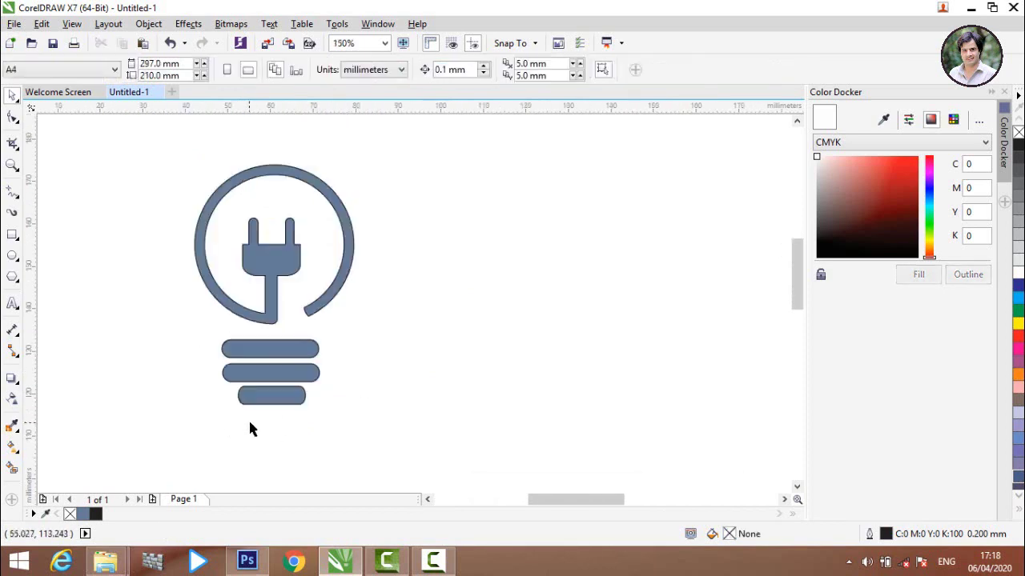
scroll(257, 377, "up", 2)
scroll(247, 357, "down", 1)
- Colour the bulb and plug shape orange
scroll(232, 353, "down", 1)
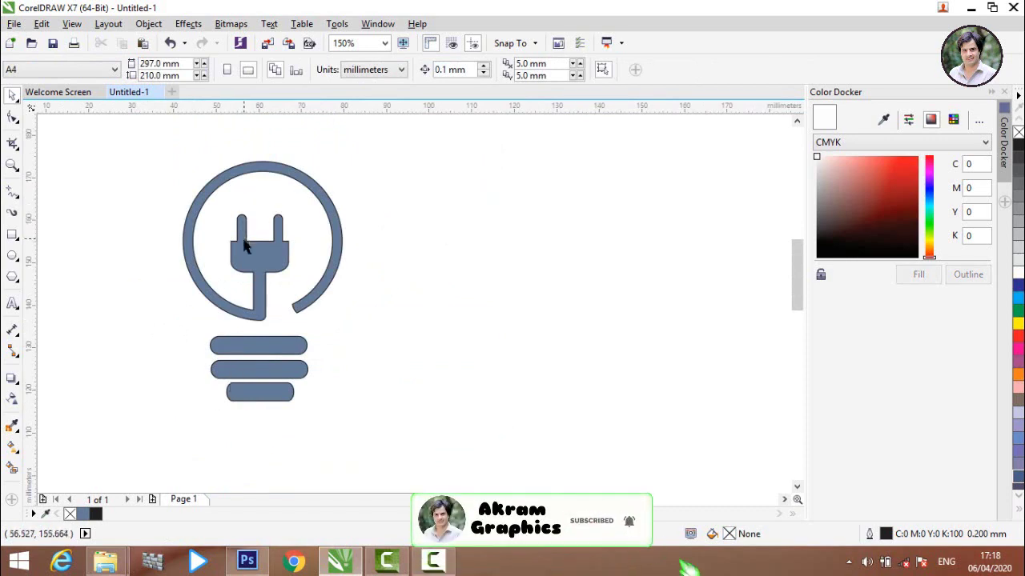
left_click(245, 246)
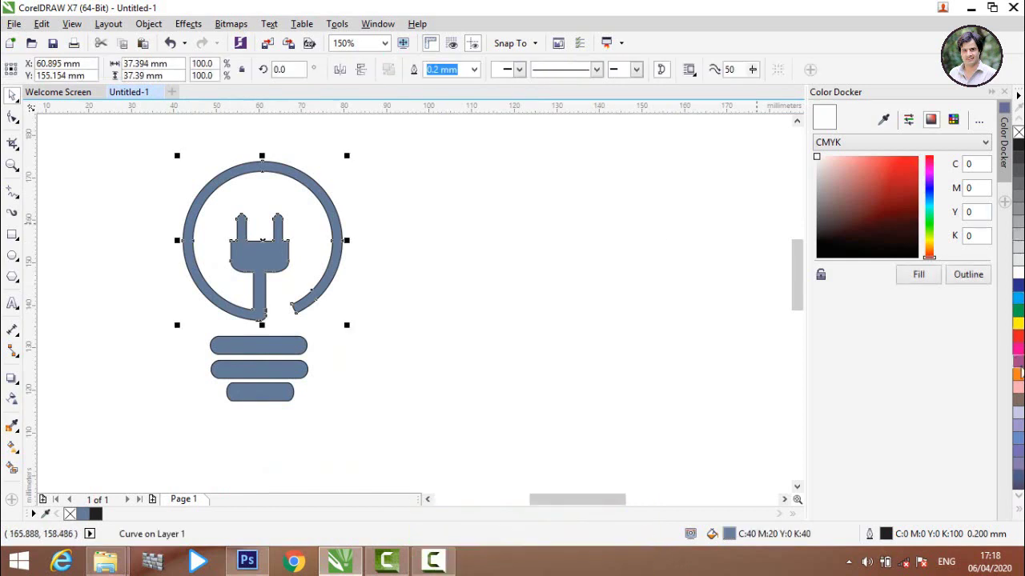
left_click(1019, 375)
left_click(166, 256)
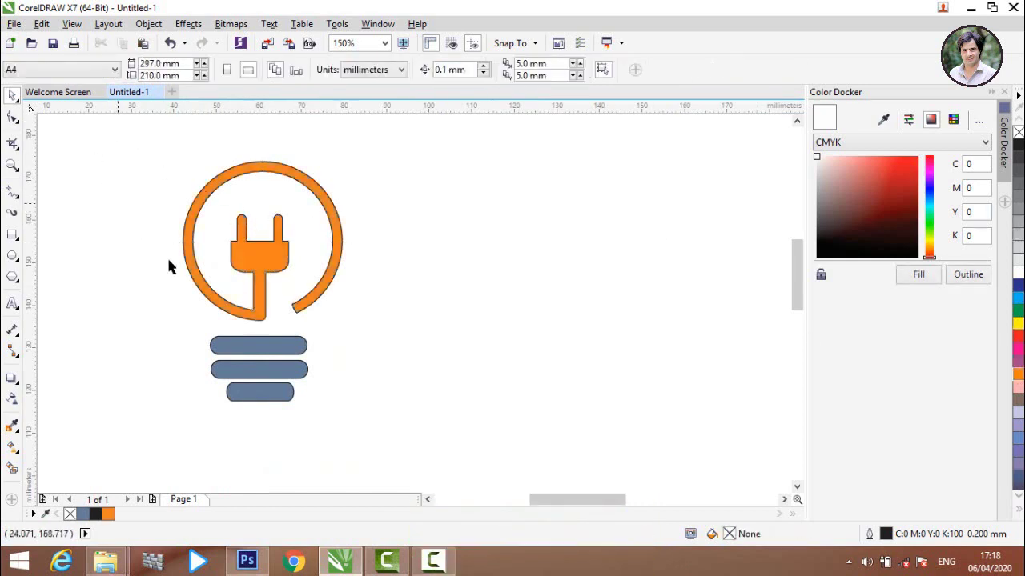
- Fill the top, middle and bottom base bars dark grey (C0 M0 Y0 K90)
left_click(253, 349)
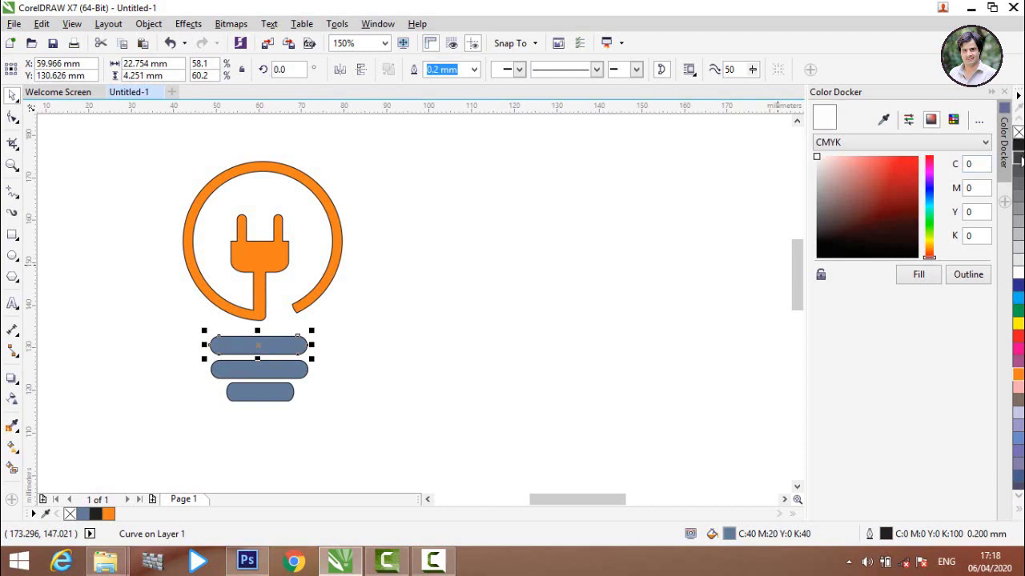
left_click(1018, 158)
left_click(292, 370)
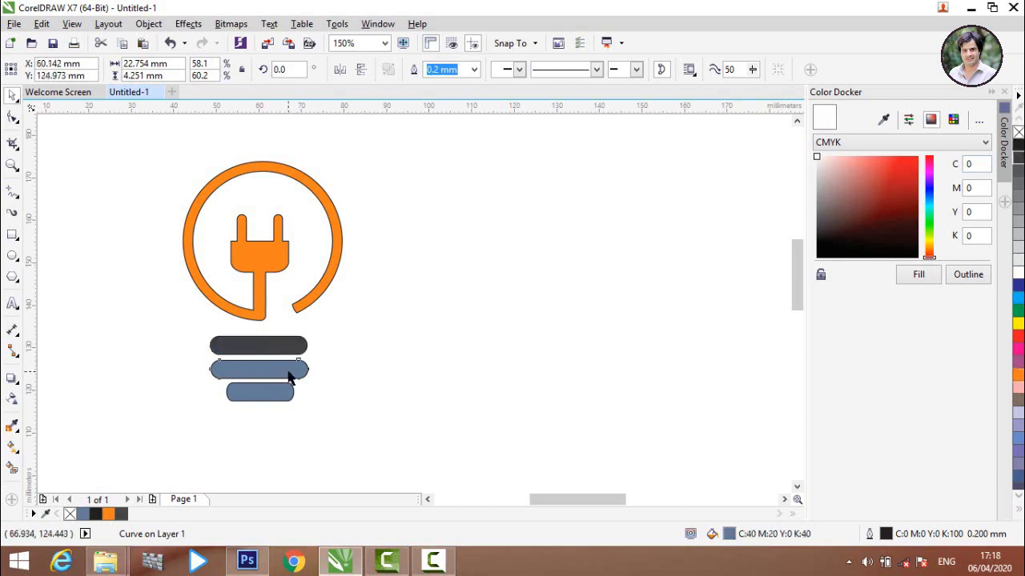
left_click(1018, 159)
left_click(443, 276)
left_click(280, 392)
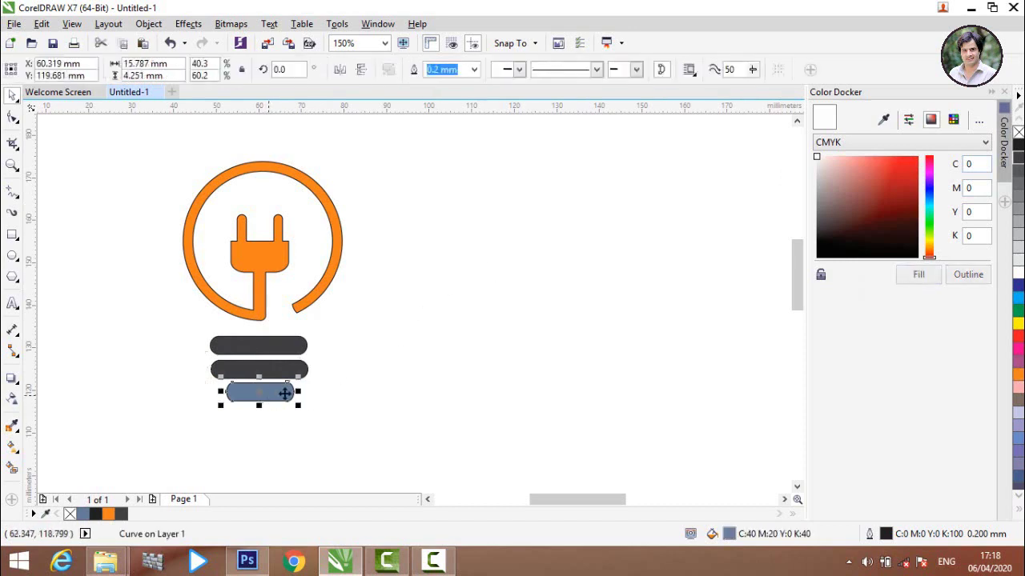
left_click(1018, 162)
left_click(348, 328)
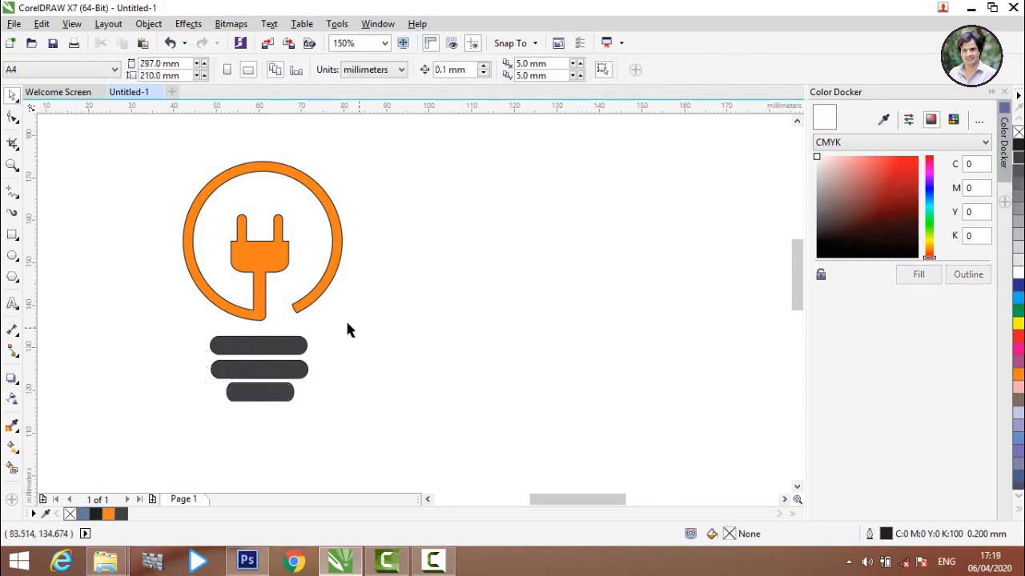
- Marquee-select the three dark bars together
left_click(273, 269)
left_click(365, 252)
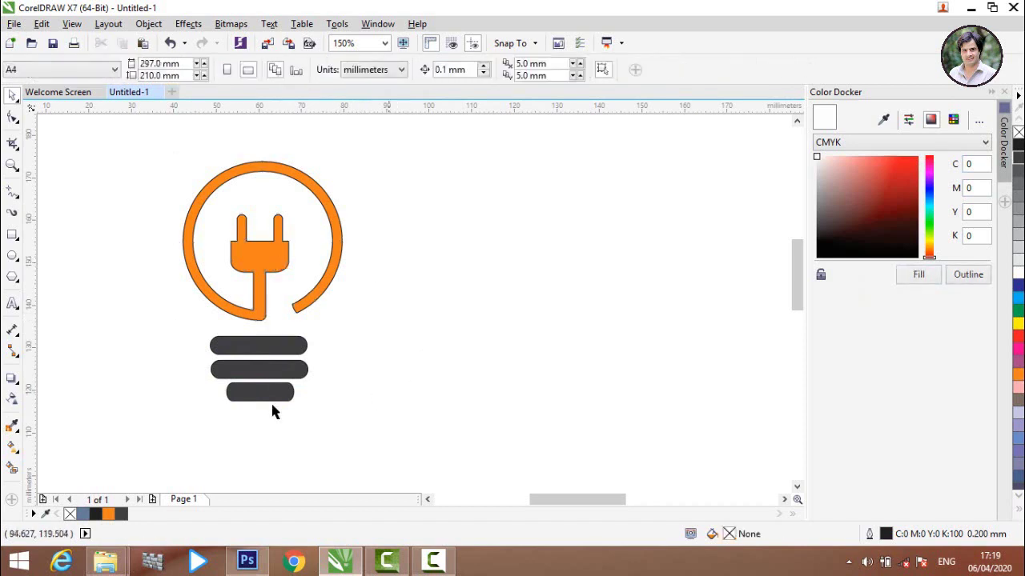
left_click_drag(237, 404, 158, 324)
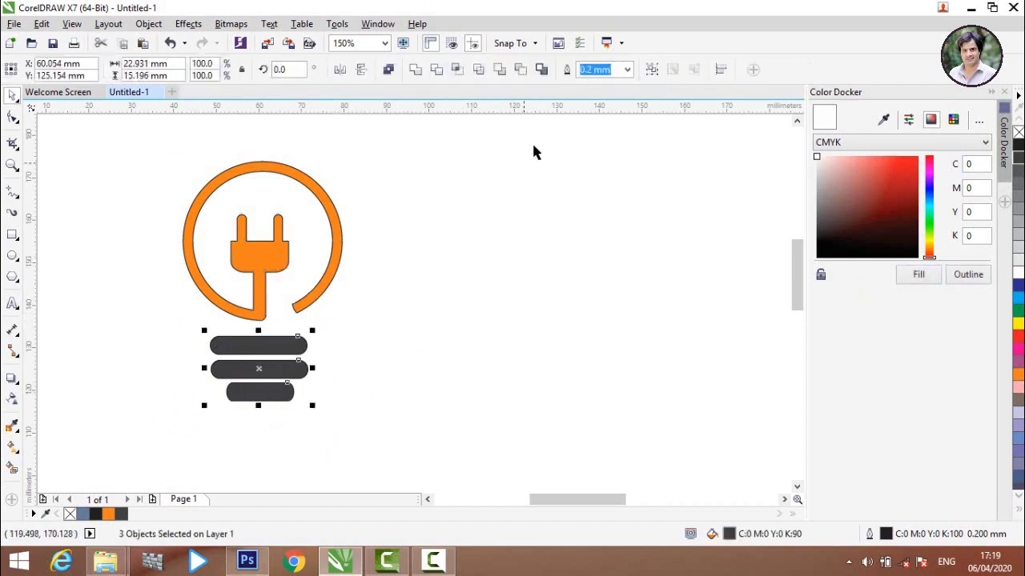
- Set outline width to None on the three bars and the orange plug-circle
left_click(628, 70)
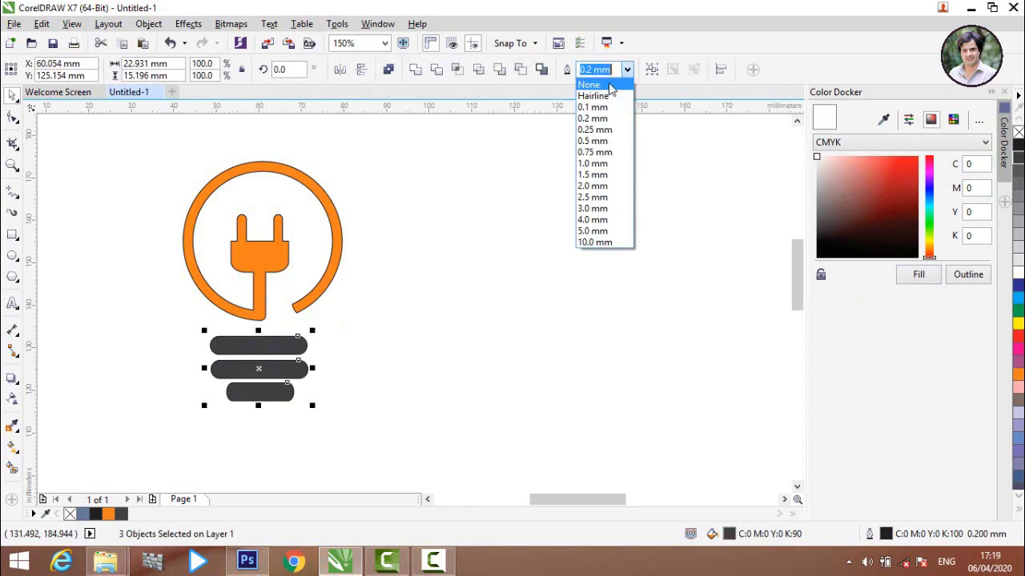
left_click(592, 83)
left_click(405, 219)
left_click(283, 256)
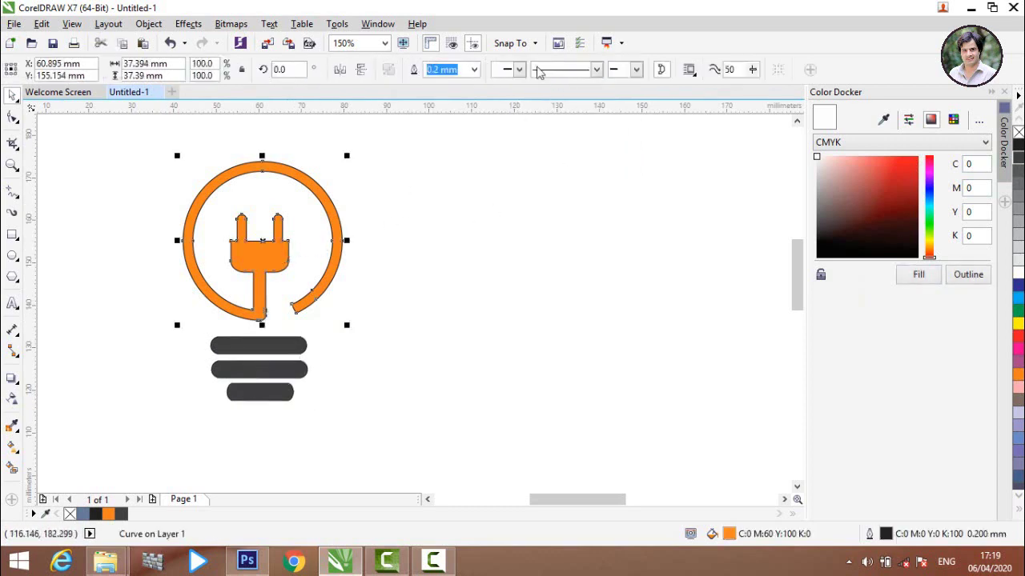
left_click(478, 70)
left_click(436, 84)
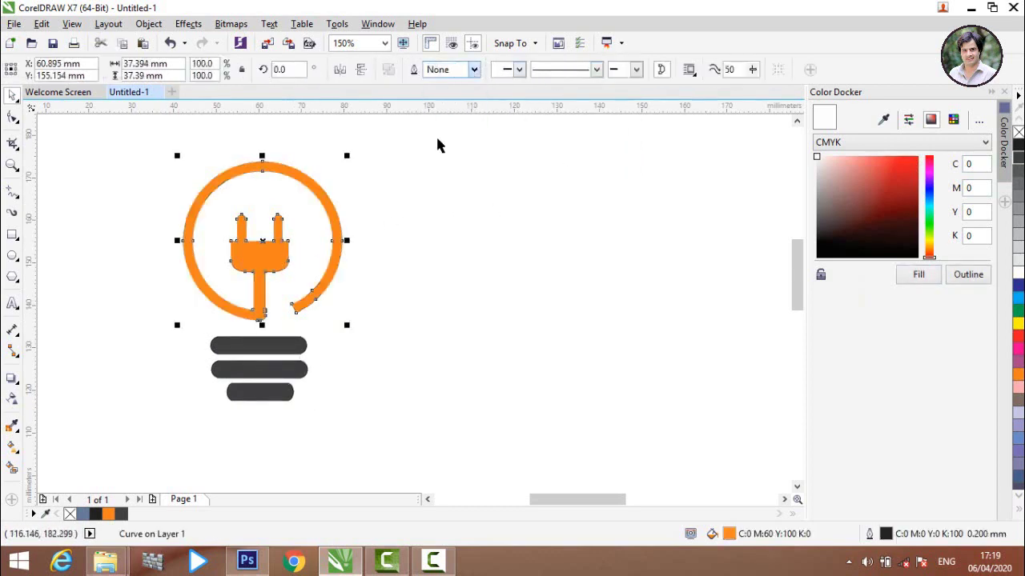
left_click(393, 190)
- Group the three bars and the plug-circle into one four-object bulb
scroll(391, 184, "down", 1)
scroll(344, 188, "down", 1)
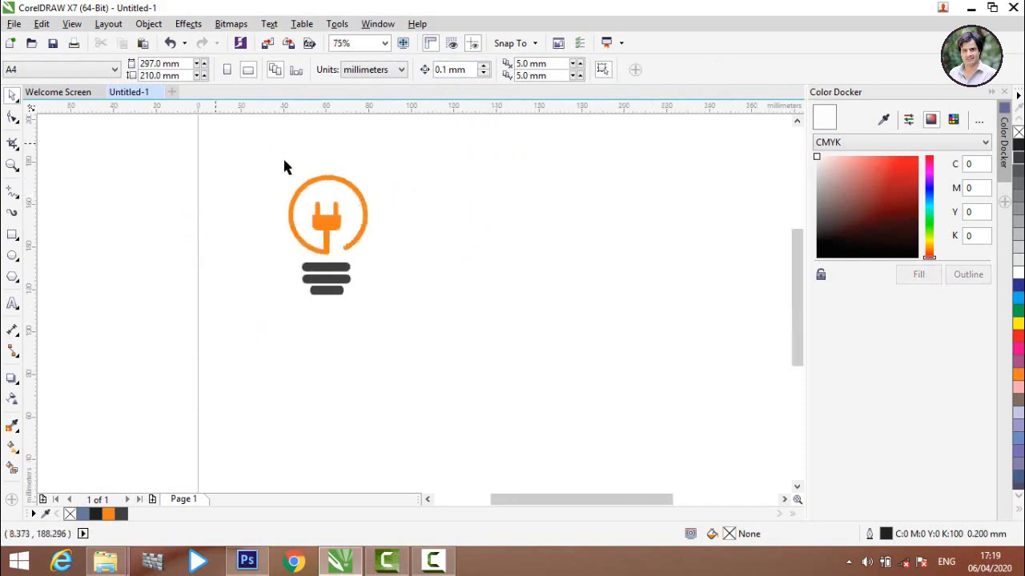
key("ctrl+a")
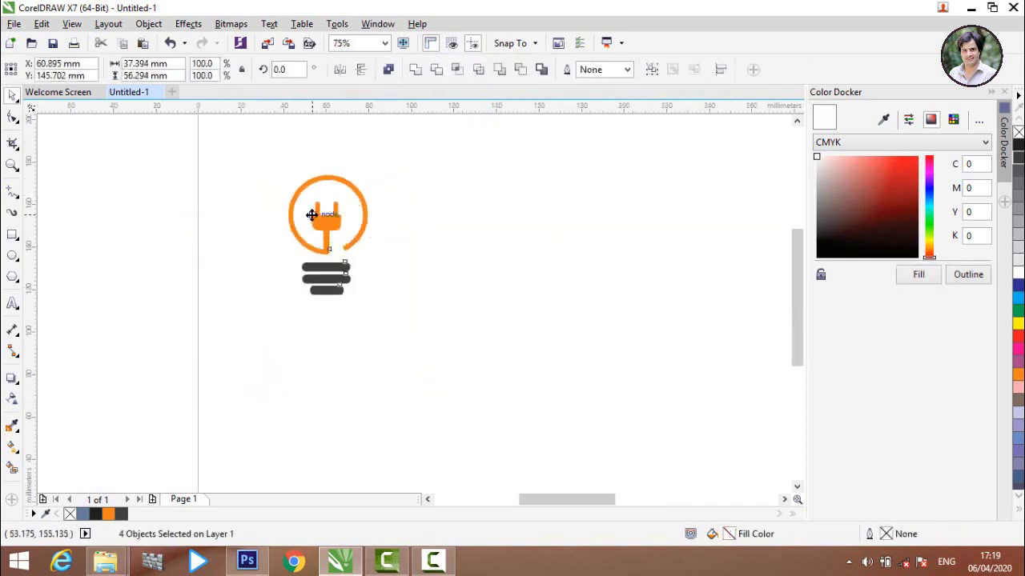
scroll(311, 215, "up", 2)
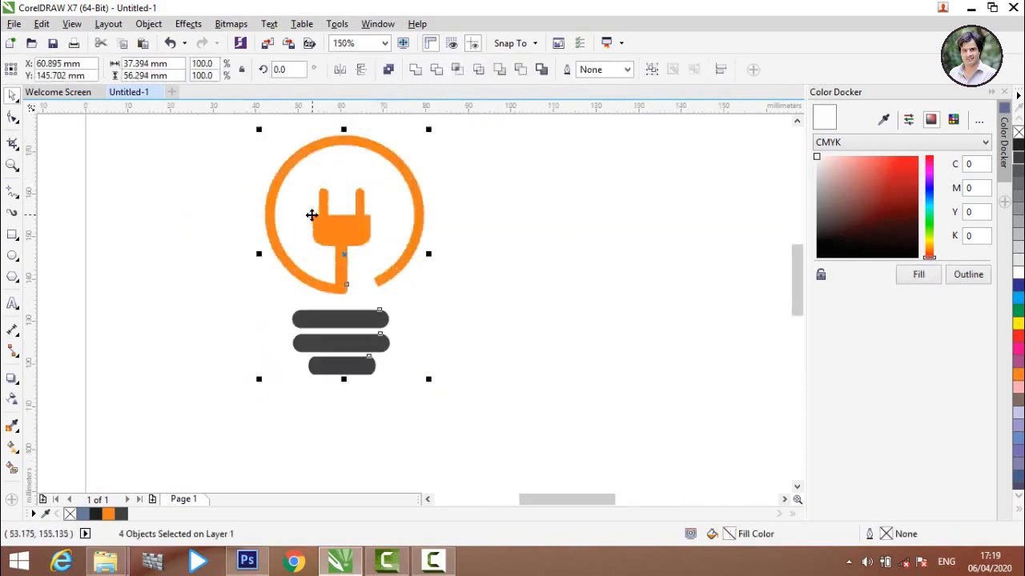
left_click(472, 357)
left_click_drag(273, 304, 443, 394)
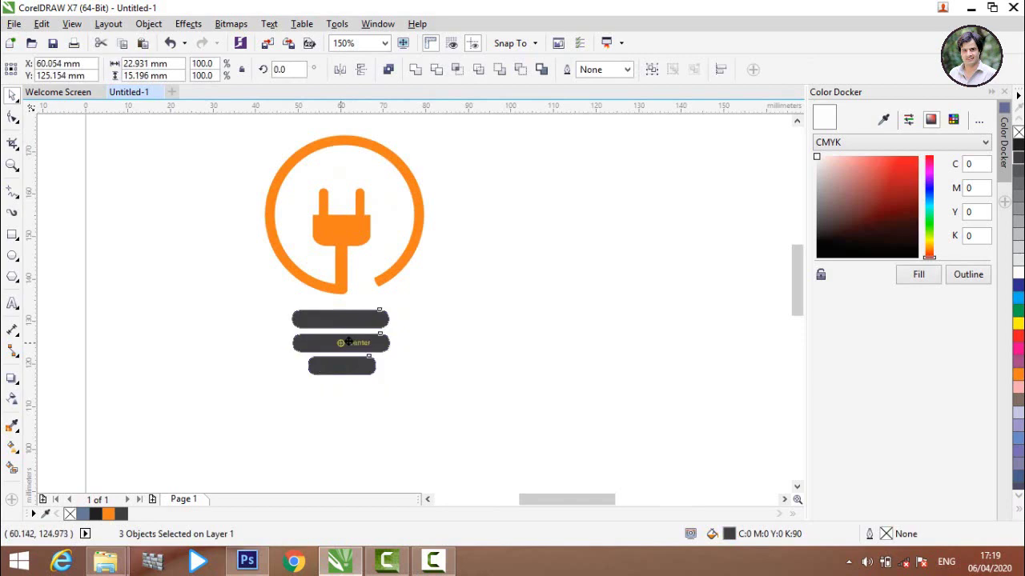
left_click(442, 348)
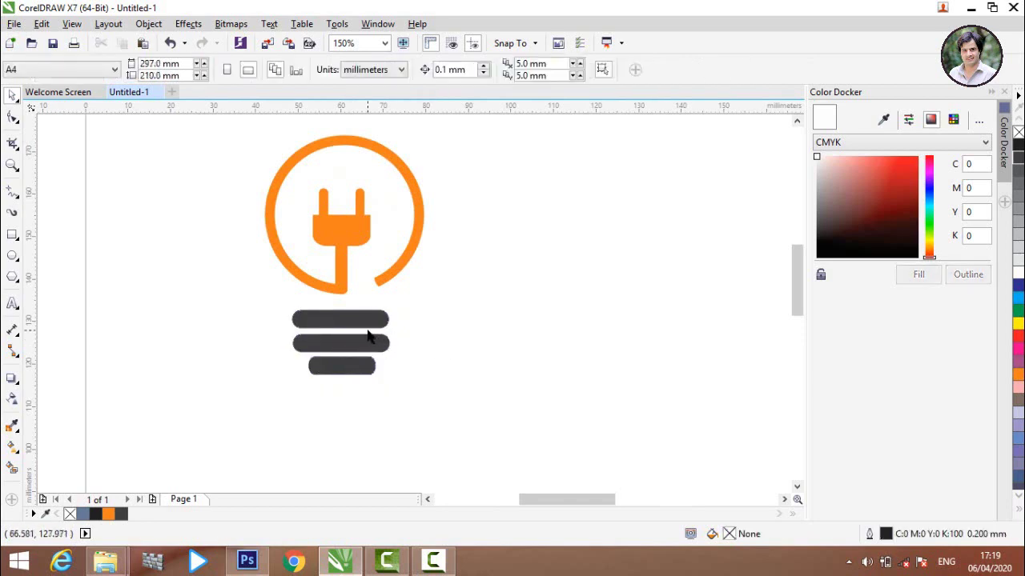
scroll(366, 336, "down", 1)
left_click_drag(376, 331, 450, 416)
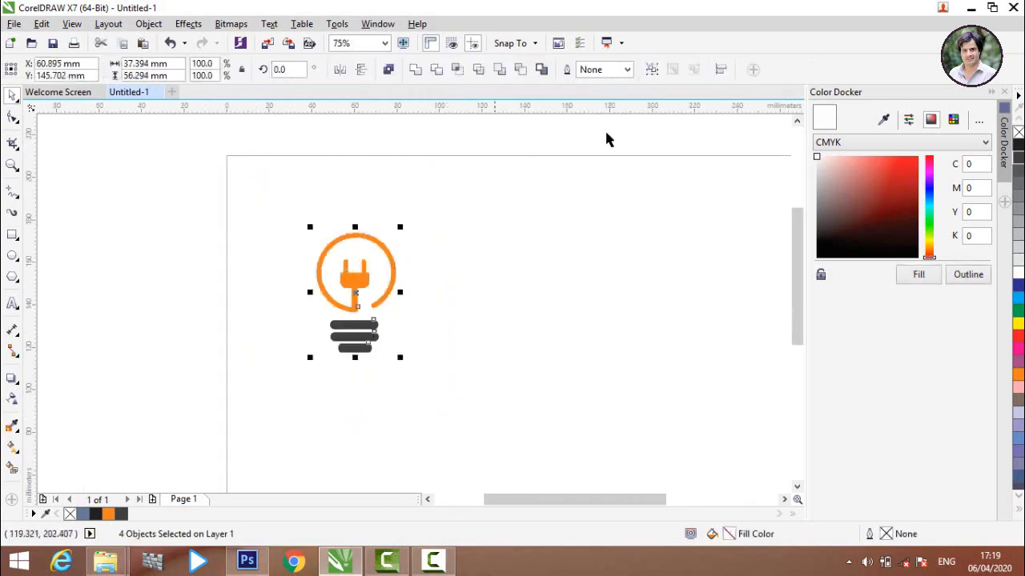
left_click(651, 72)
- Move the grouped bulb higher up the page
scroll(452, 265, "up", 1)
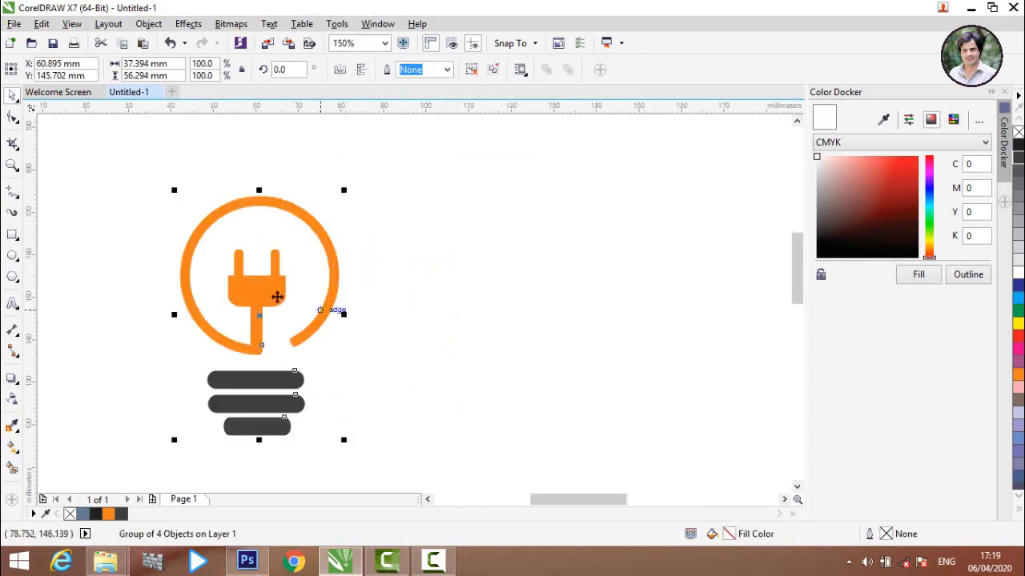
left_click_drag(272, 279, 269, 222)
left_click(190, 409)
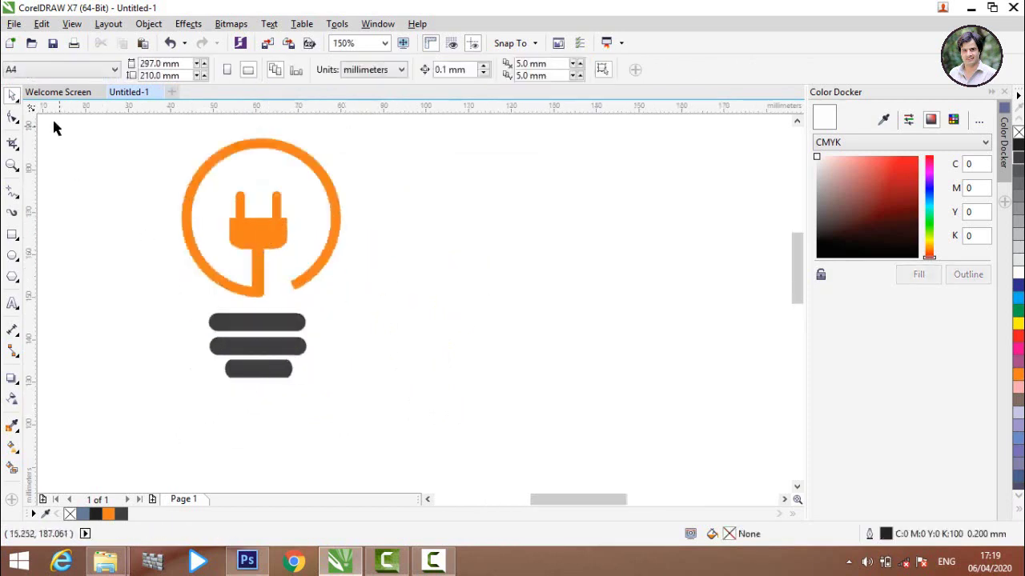
left_click(12, 302)
left_click(113, 407)
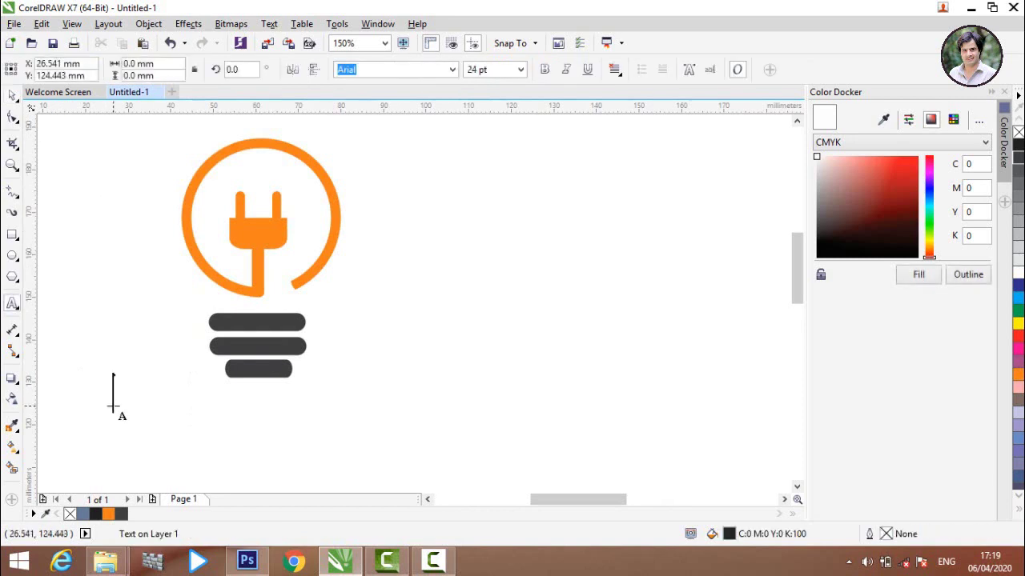
- Type 'Geo Electric' as Arial 24 pt text and move it up beside the bulb's base
type("GEO")
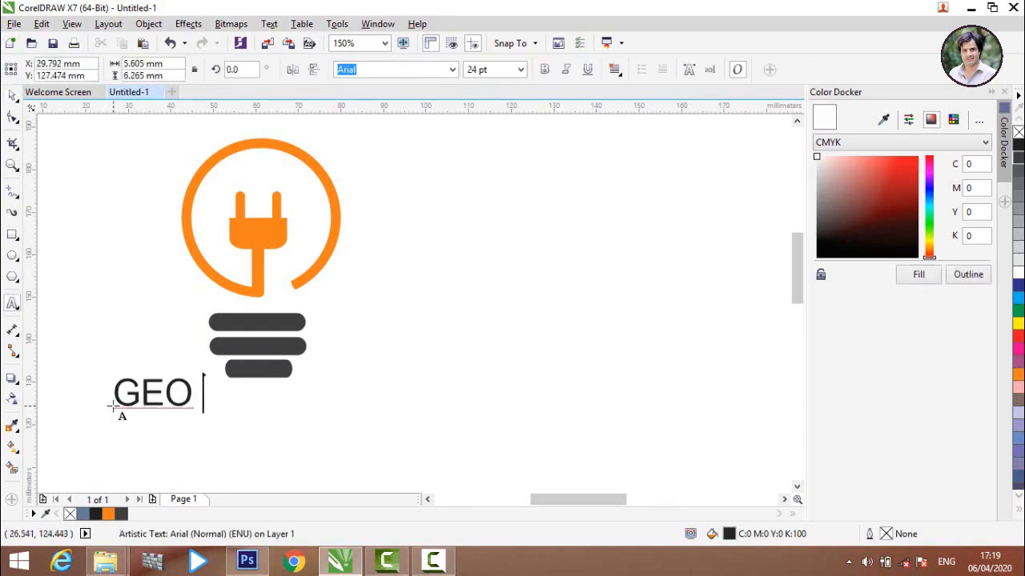
key("BackSpace")
key("BackSpace")
key("BackSpace")
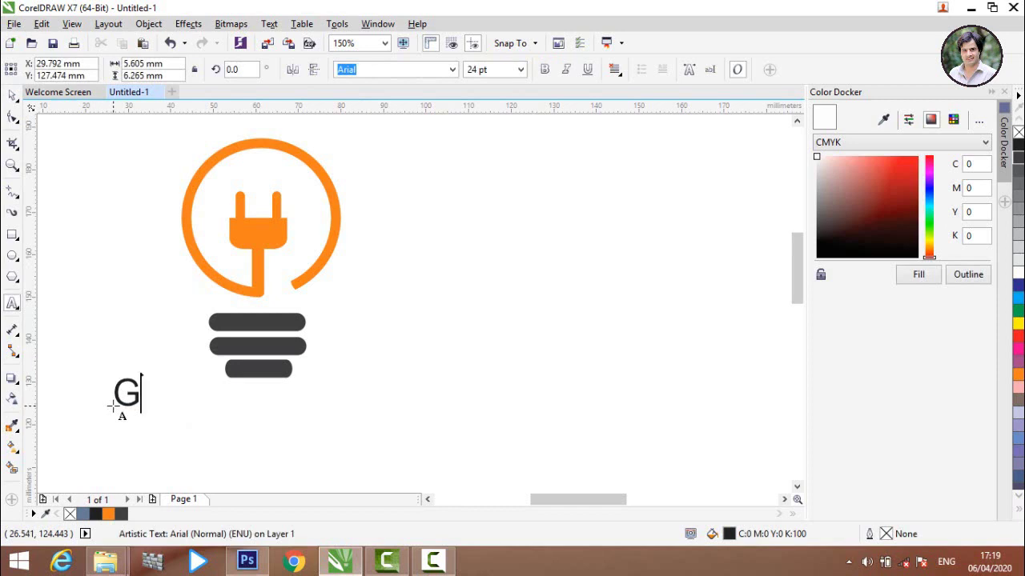
type("eo ")
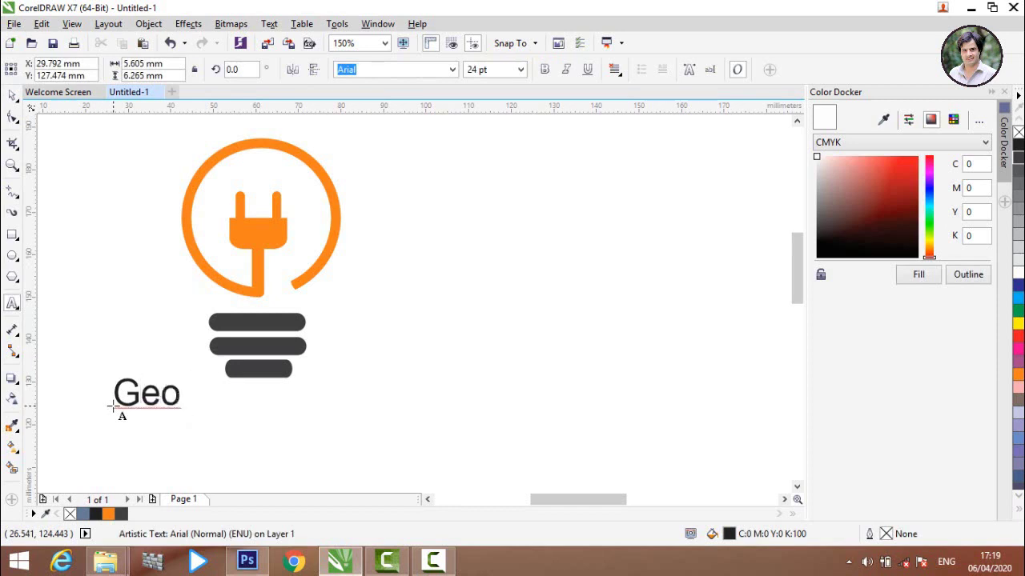
type("Electri")
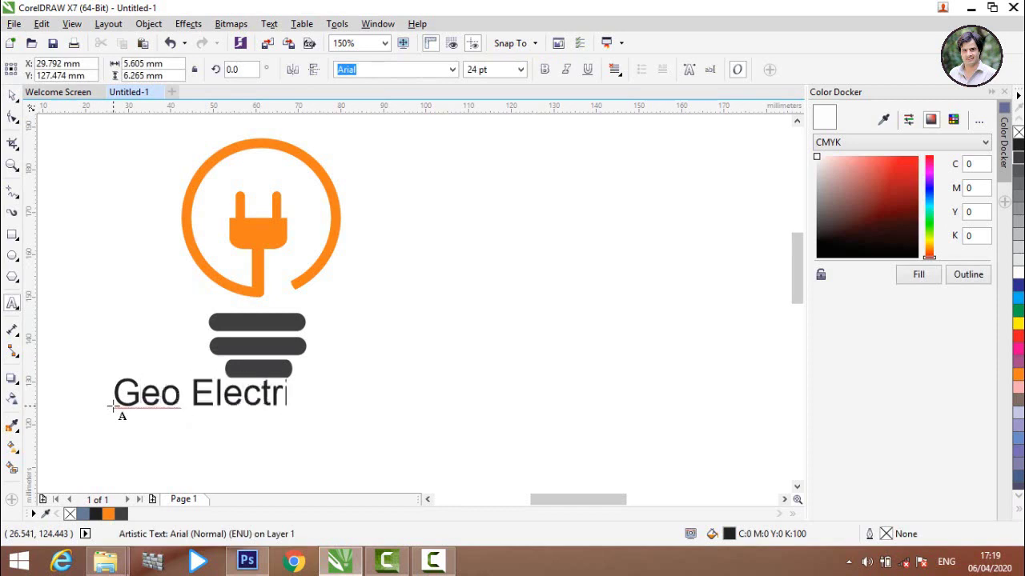
type("c")
key("Escape")
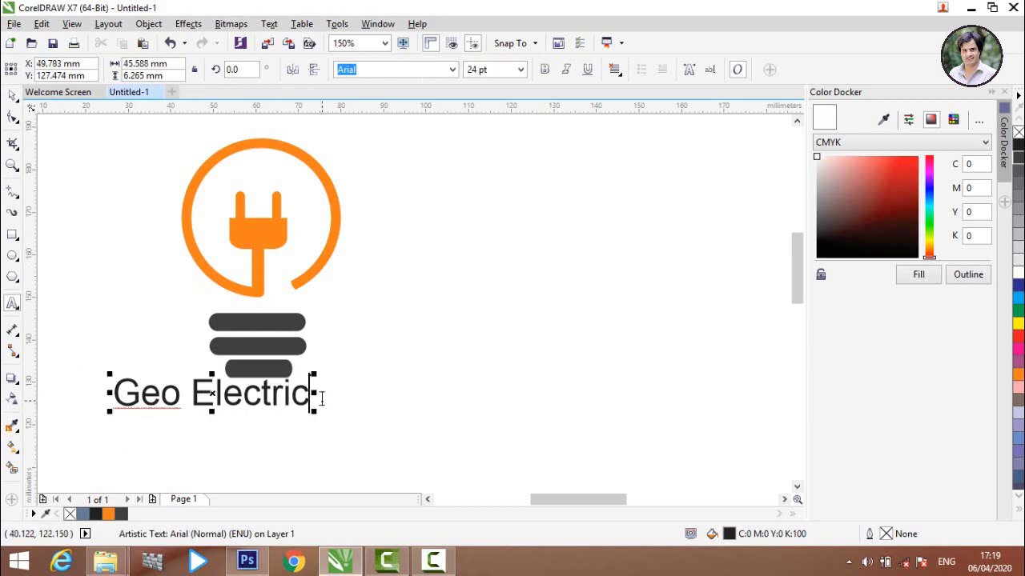
left_click_drag(308, 400, 109, 392)
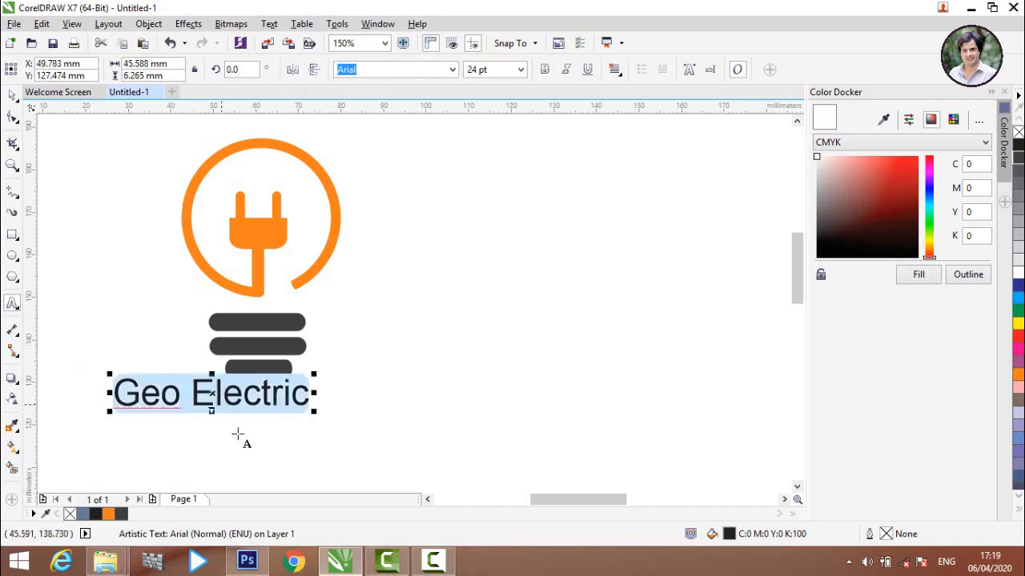
left_click_drag(212, 393, 151, 303)
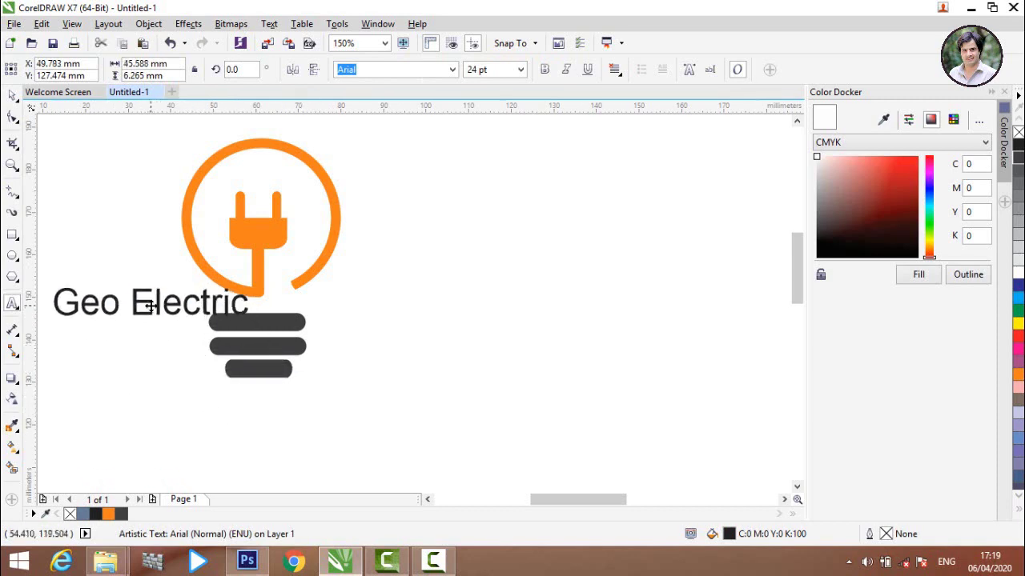
- Set 'Geo Electric' in Bauhaus 93 and centre it beneath the bulb
left_click(453, 70)
left_click(438, 128)
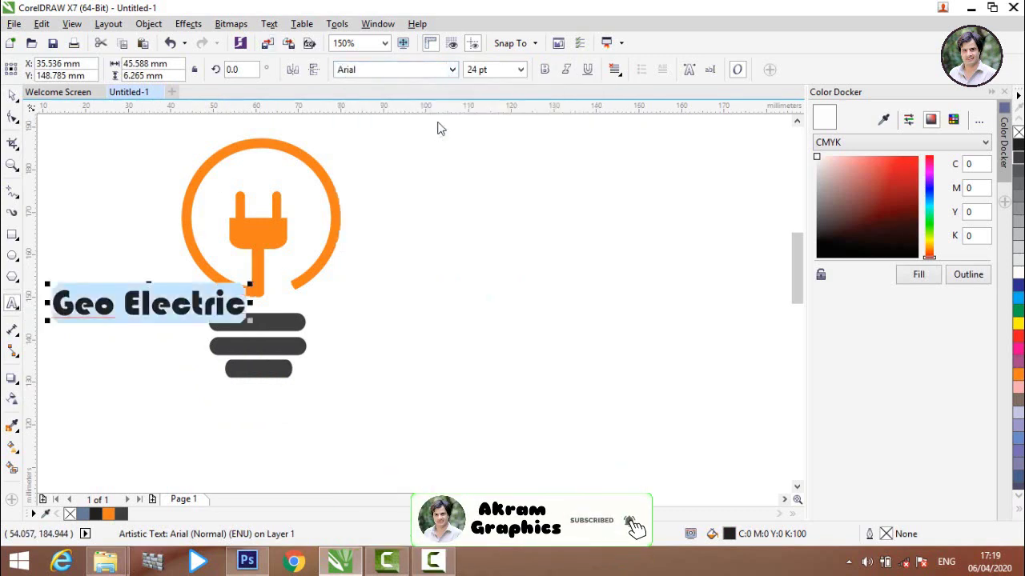
left_click(12, 94)
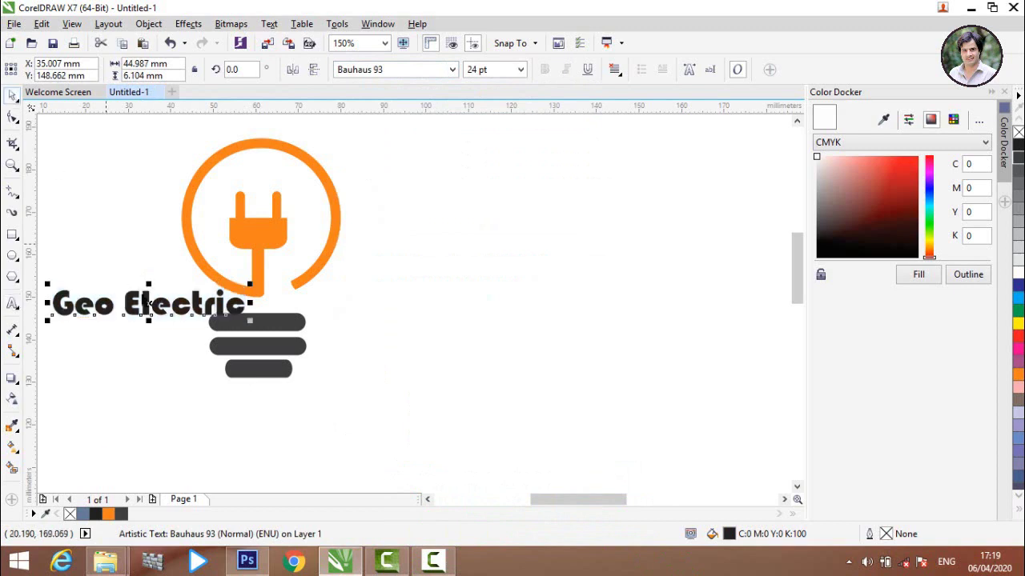
left_click_drag(152, 304, 255, 402)
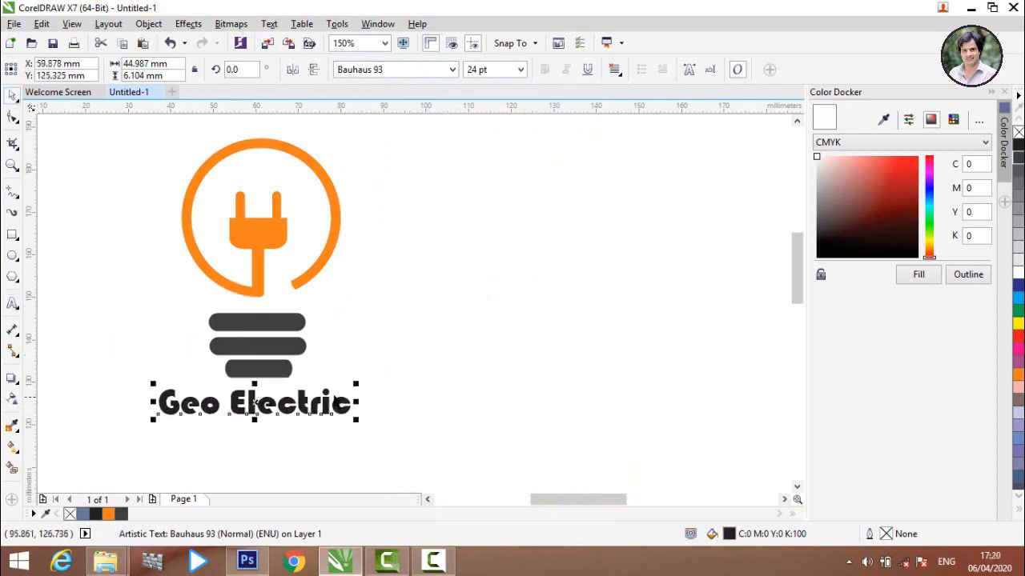
left_click_drag(258, 402, 268, 403)
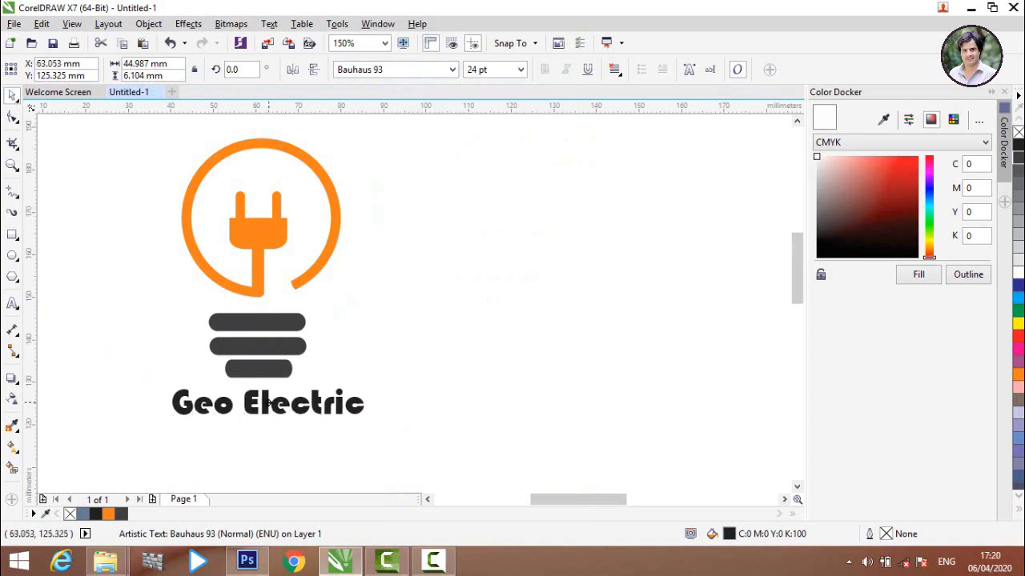
- Select the bulb and the text together for export
left_click(363, 446)
scroll(349, 441, "down", 2)
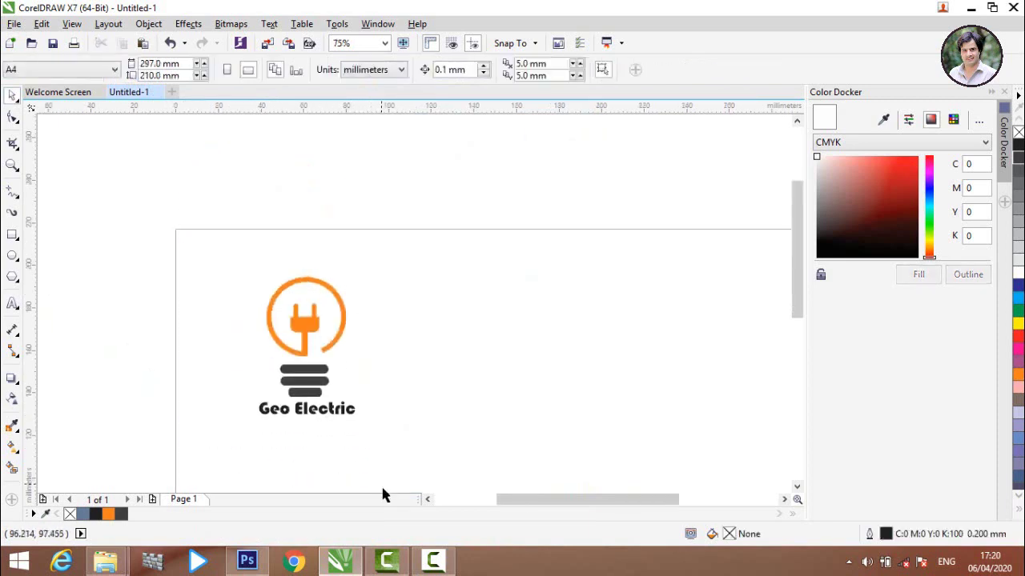
key("ctrl+a")
left_click(355, 472)
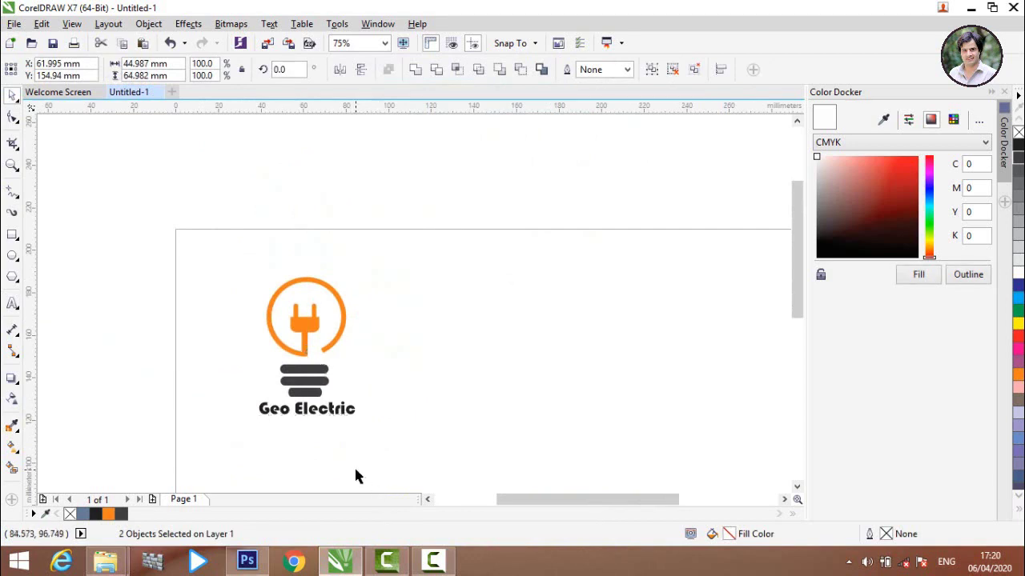
mouse_move(195, 220)
left_mouse_down()
mouse_move(339, 438)
mouse_move(376, 433)
left_mouse_up()
scroll(383, 428, "up", 2)
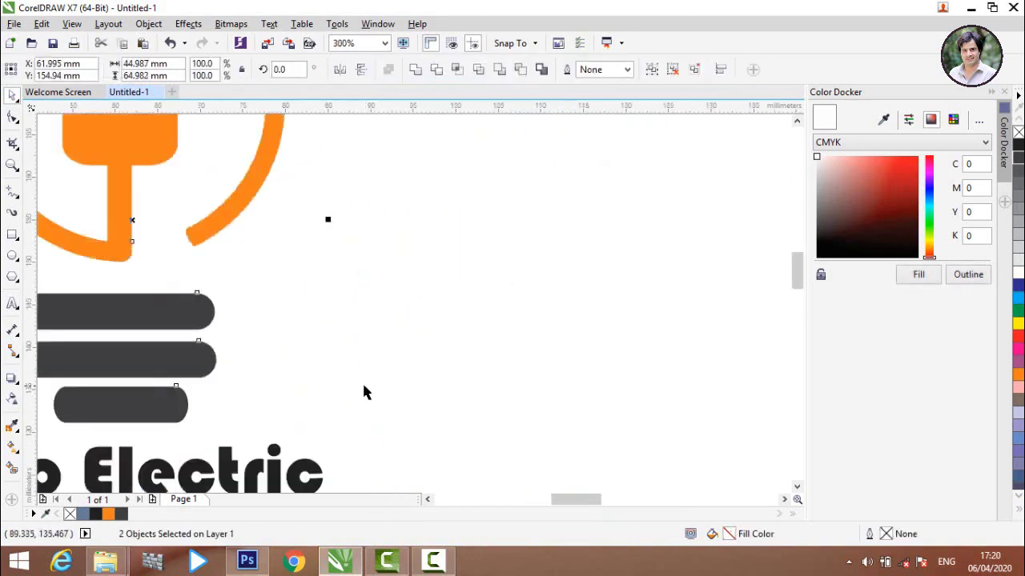
left_click(14, 24)
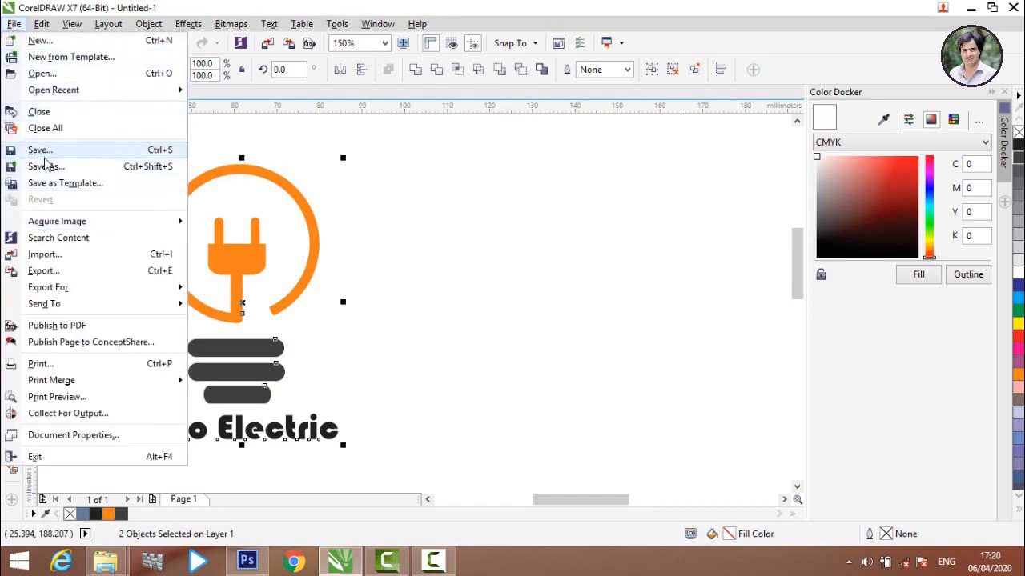
- Export the selected logo to the desktop as PNG 'Untitled-1aaa', keeping Untitled-1.png
left_click(58, 274)
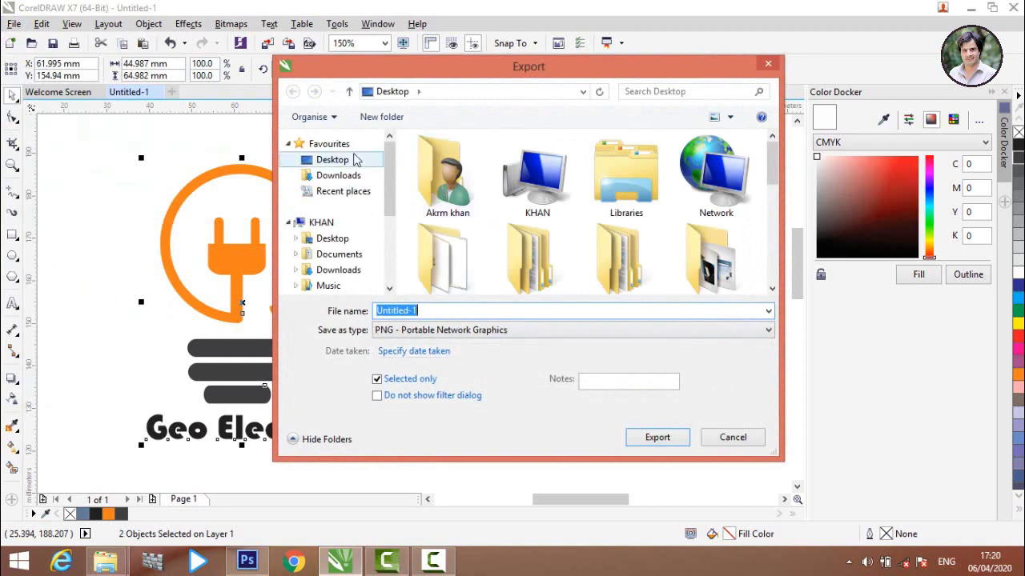
left_click(655, 438)
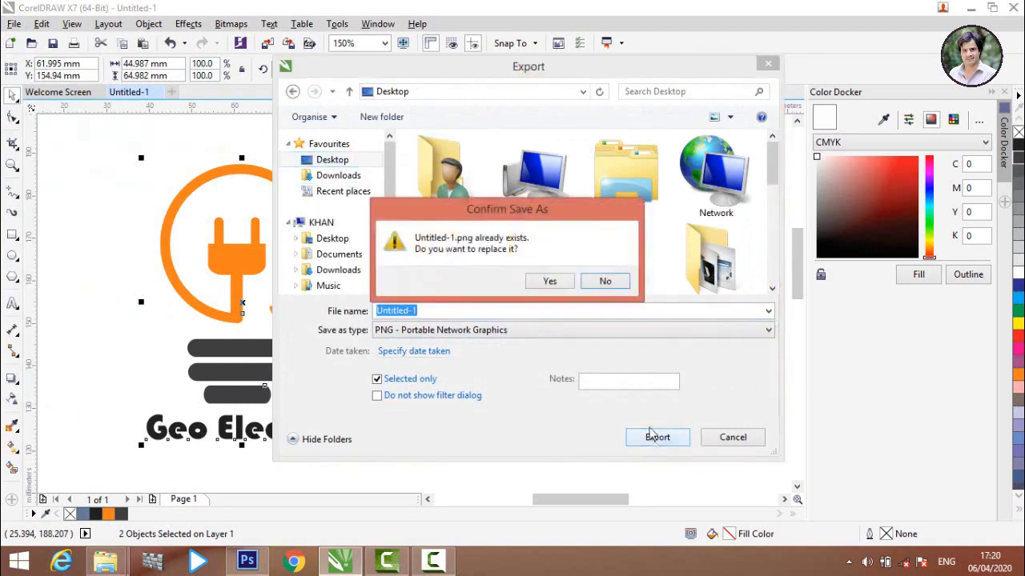
left_click(621, 285)
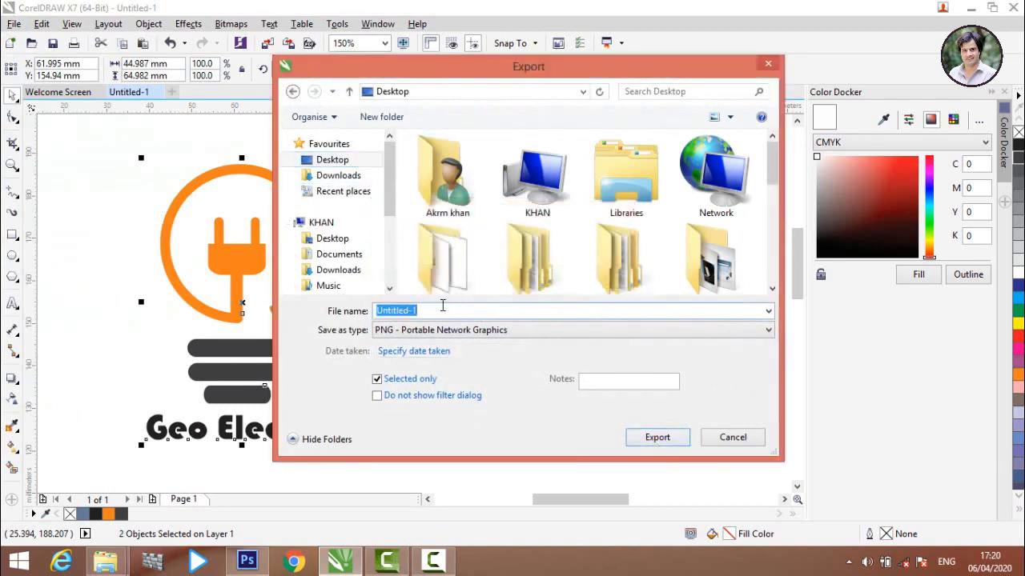
left_click(439, 312)
type("aaaa")
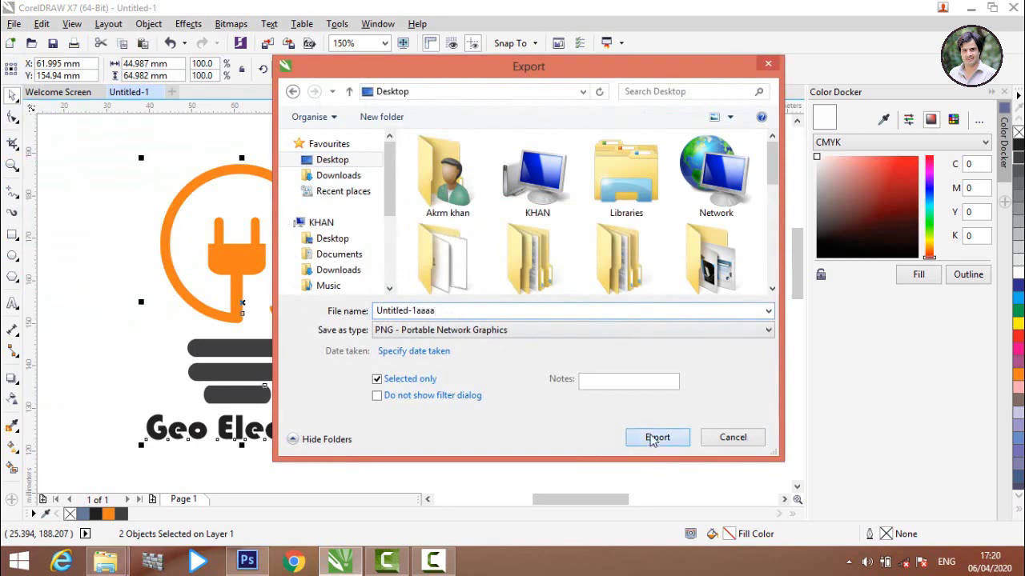
left_click(654, 438)
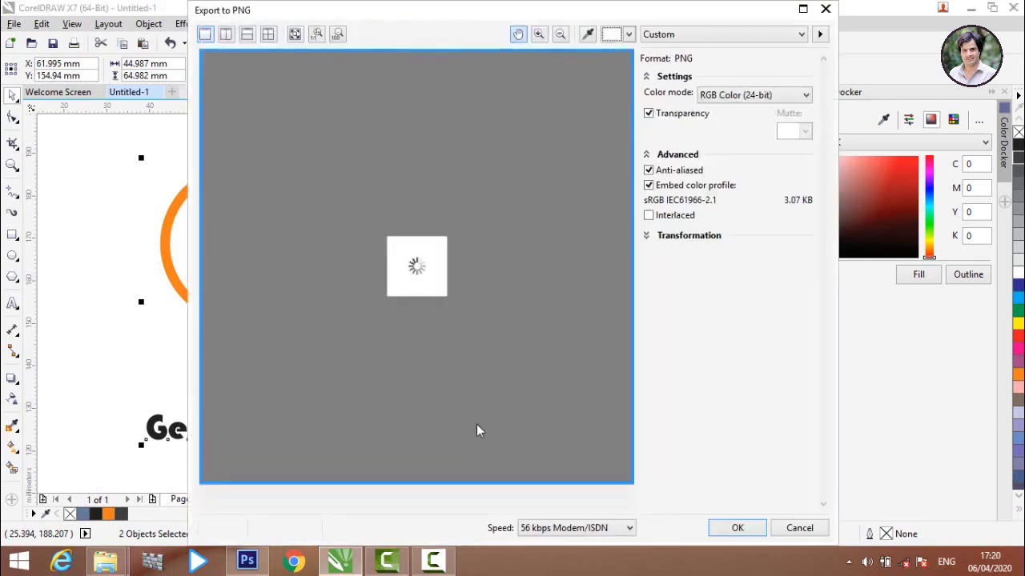
- Confirm the PNG export and open 01 Logo Mockup - by PuneDesign.psd in Photoshop
left_click(732, 528)
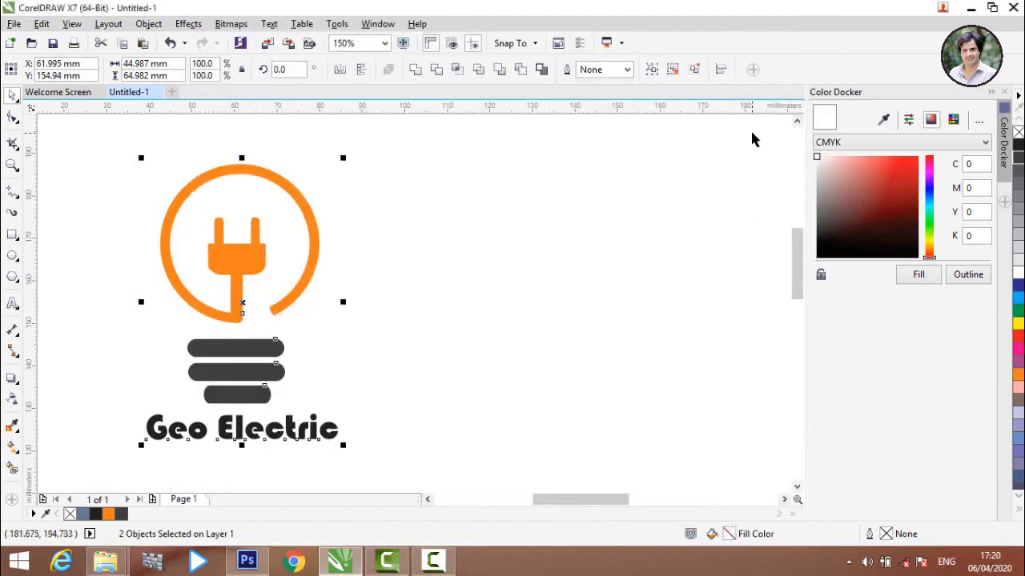
left_click(970, 8)
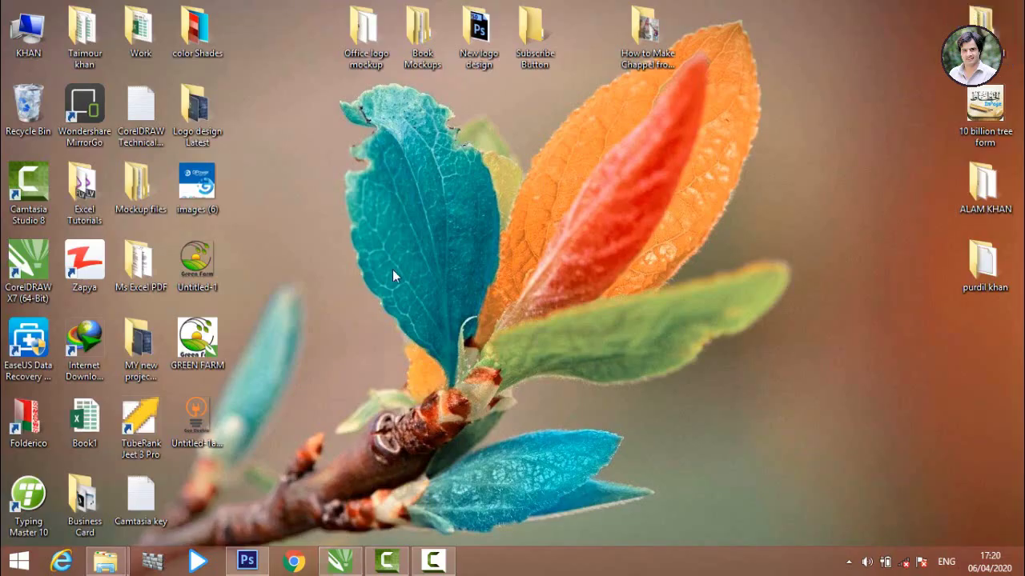
left_click_drag(219, 405, 319, 296)
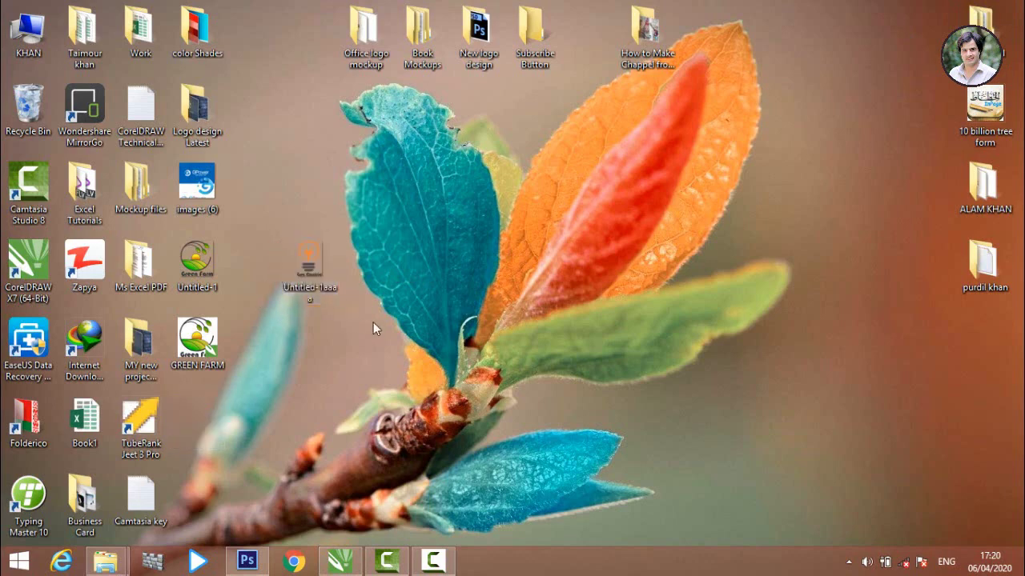
mouse_move(106, 561)
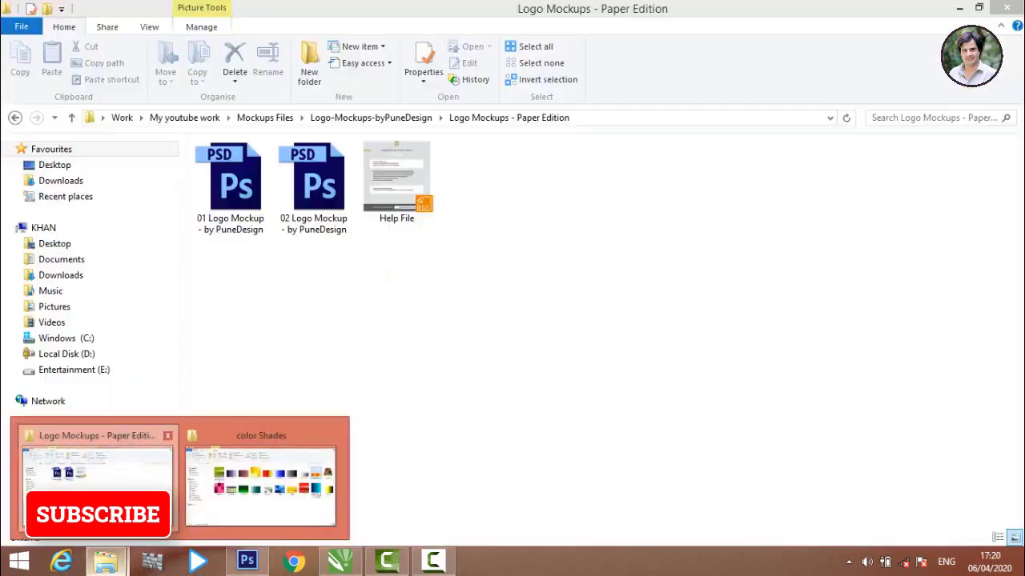
left_click(96, 473)
mouse_move(230, 180)
left_mouse_down()
mouse_move(264, 462)
mouse_move(281, 372)
left_mouse_up()
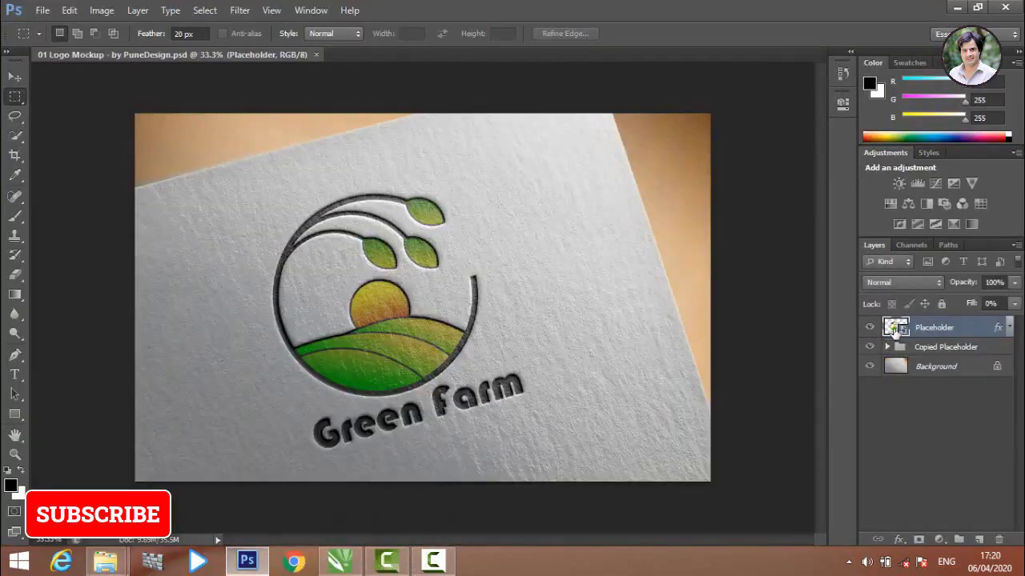
- Open the Placeholder smart object's contents (Layer 61.psb) for editing
double_click(895, 328)
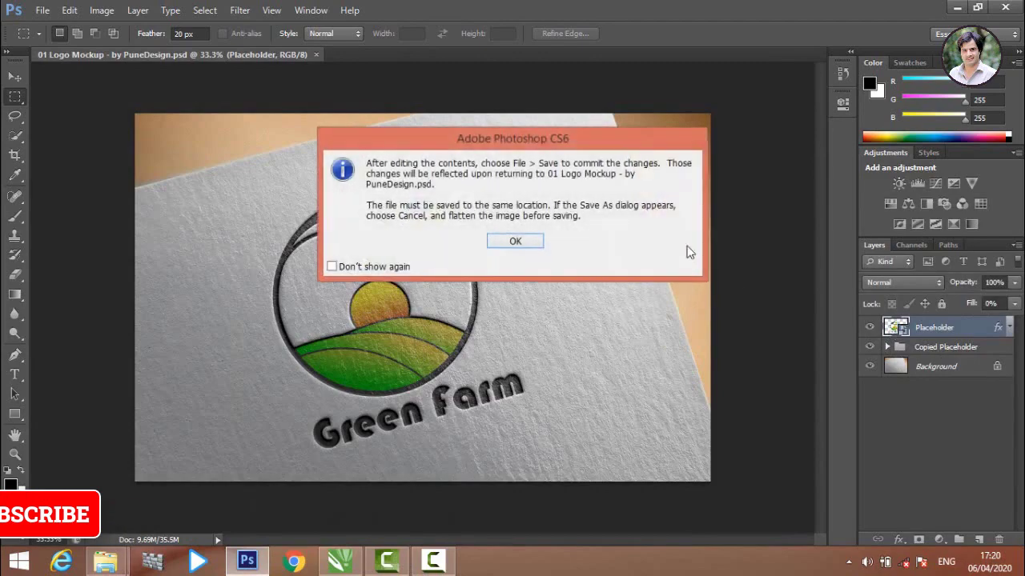
left_click(512, 241)
left_click(956, 7)
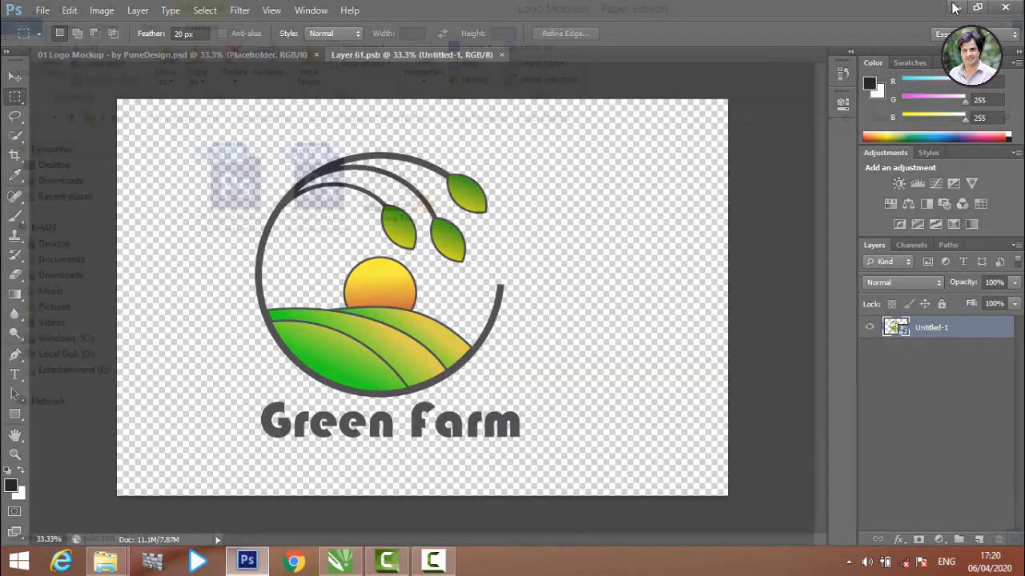
left_click(956, 8)
- Place the exported Geo Electric PNG and enlarge it over the Green Farm logo
mouse_move(323, 245)
left_mouse_down()
mouse_move(248, 557)
mouse_move(287, 226)
left_mouse_up()
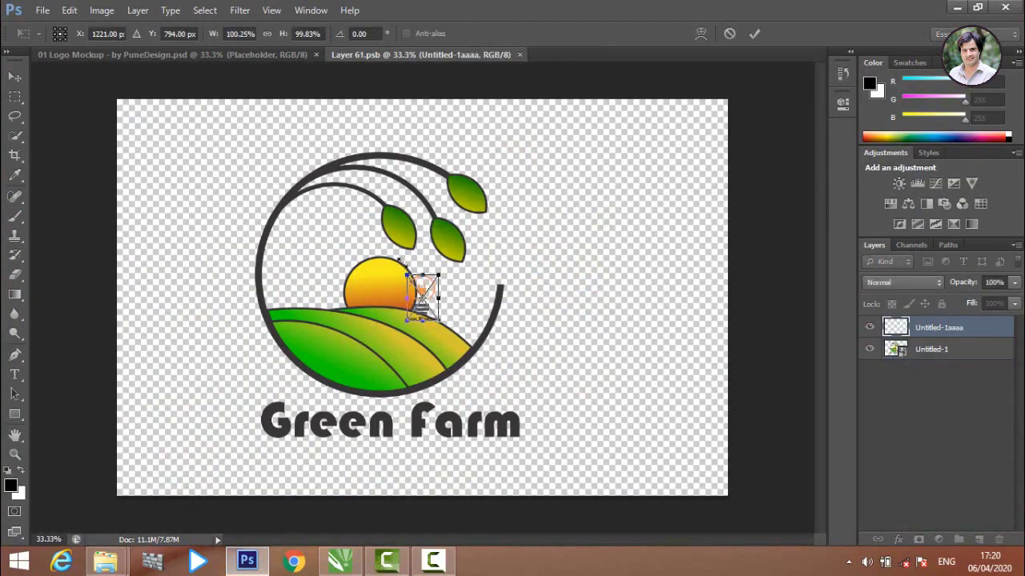
left_click_drag(406, 275, 237, 129)
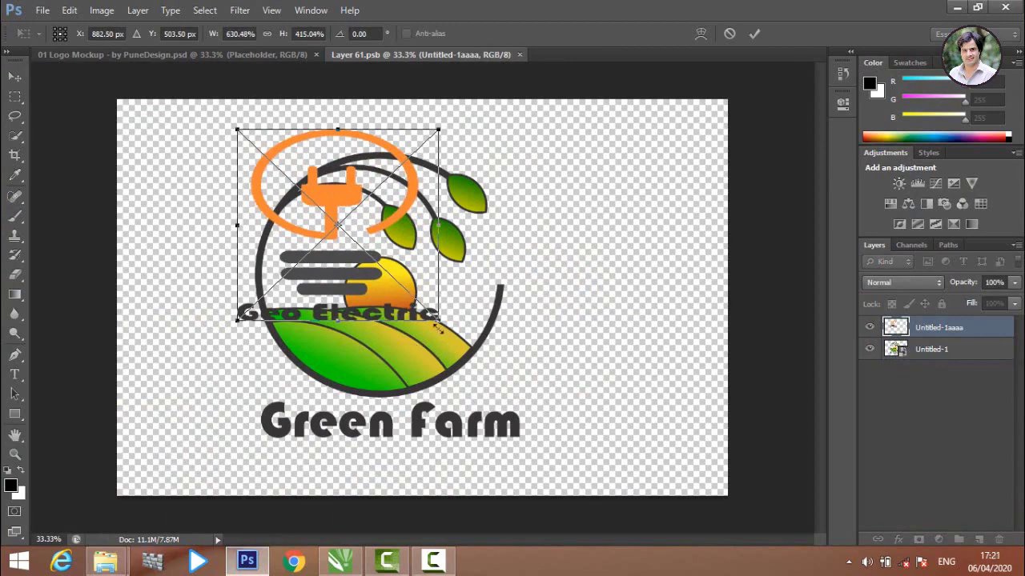
left_click_drag(440, 321, 513, 404)
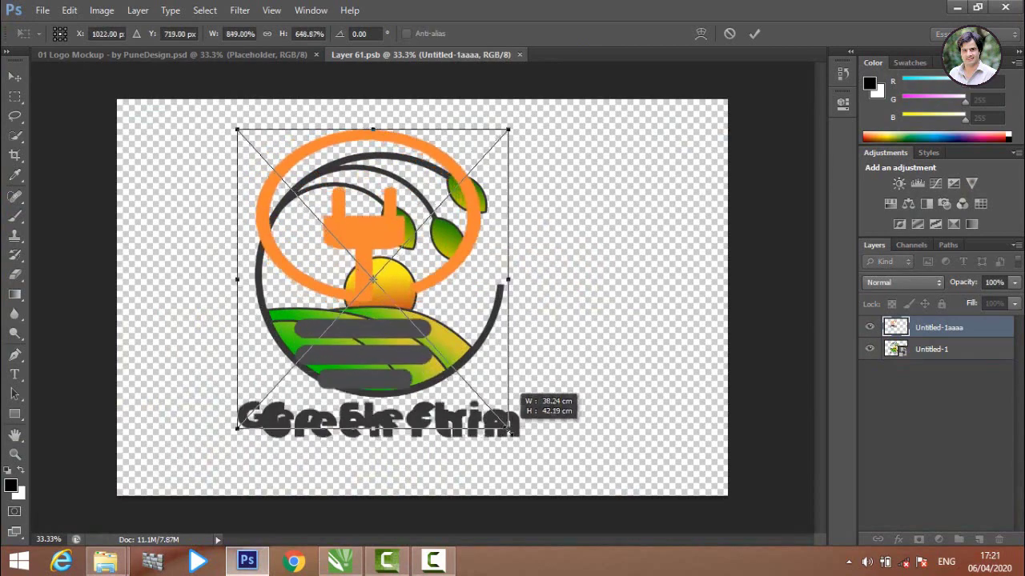
key("Return")
right_click(916, 348)
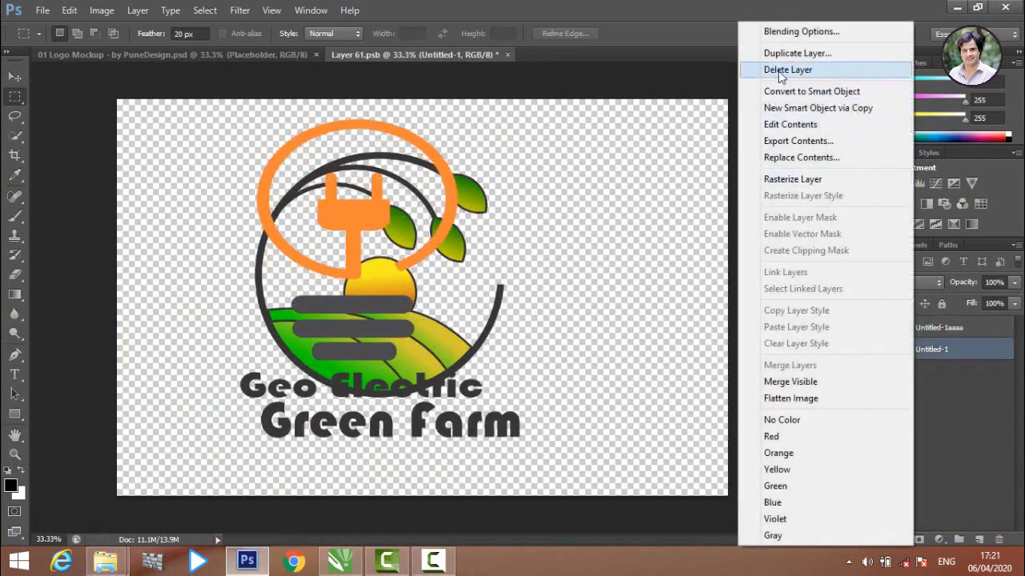
- Delete the Green Farm layer, then resize and recentre the Geo Electric logo
left_click(788, 69)
left_click(398, 203)
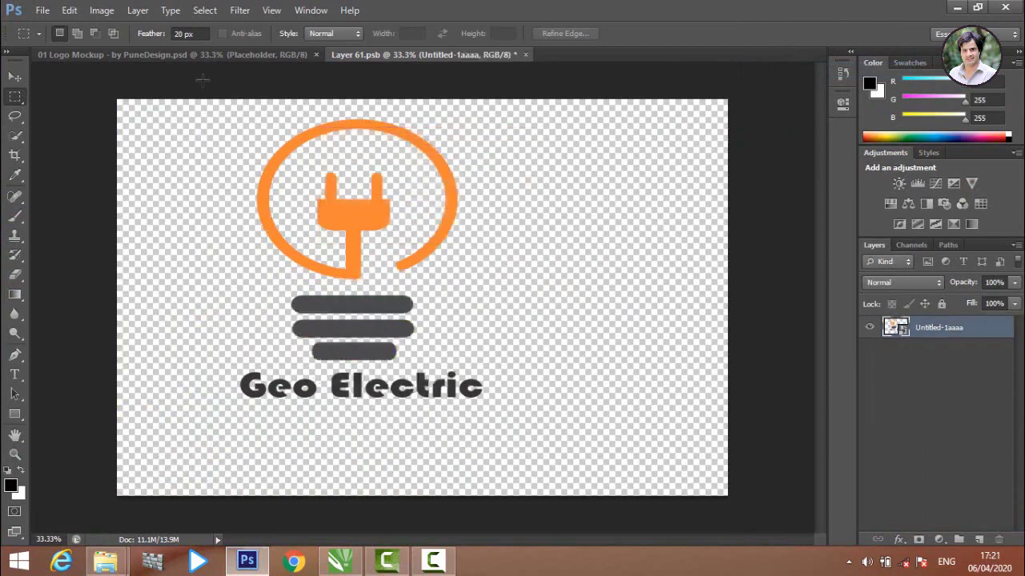
left_click(24, 73)
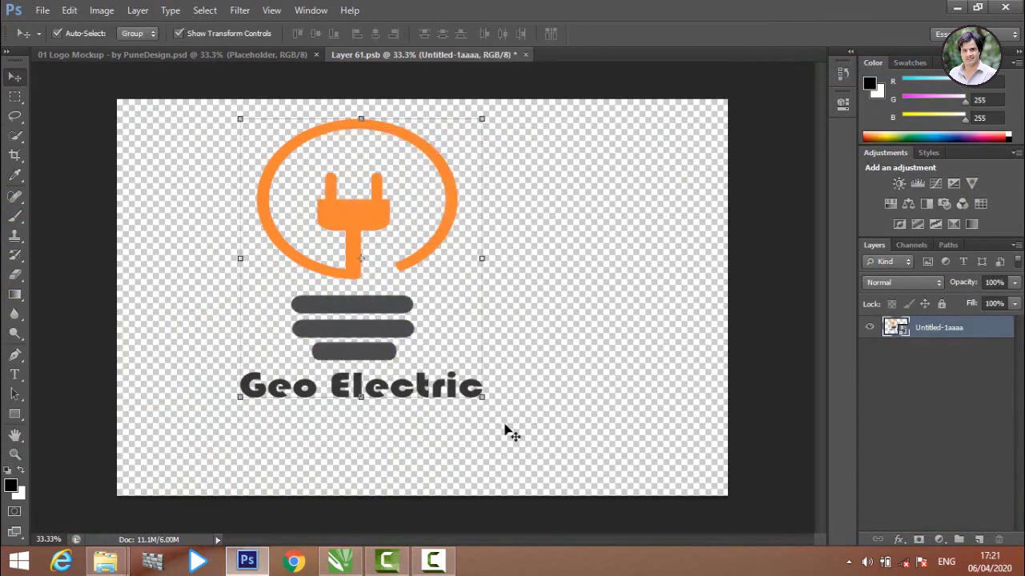
left_click_drag(483, 398, 474, 443)
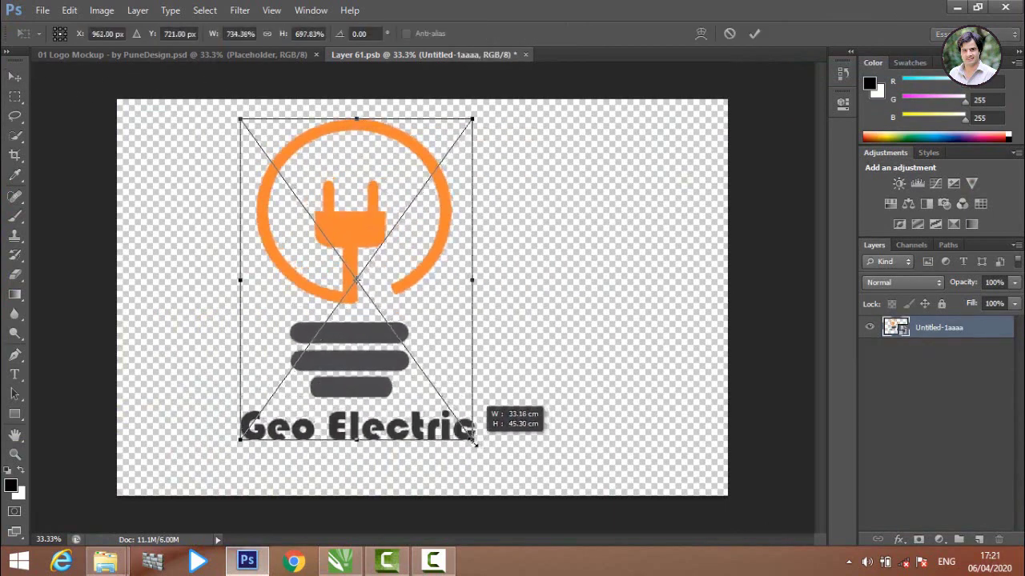
left_click_drag(351, 222, 376, 230)
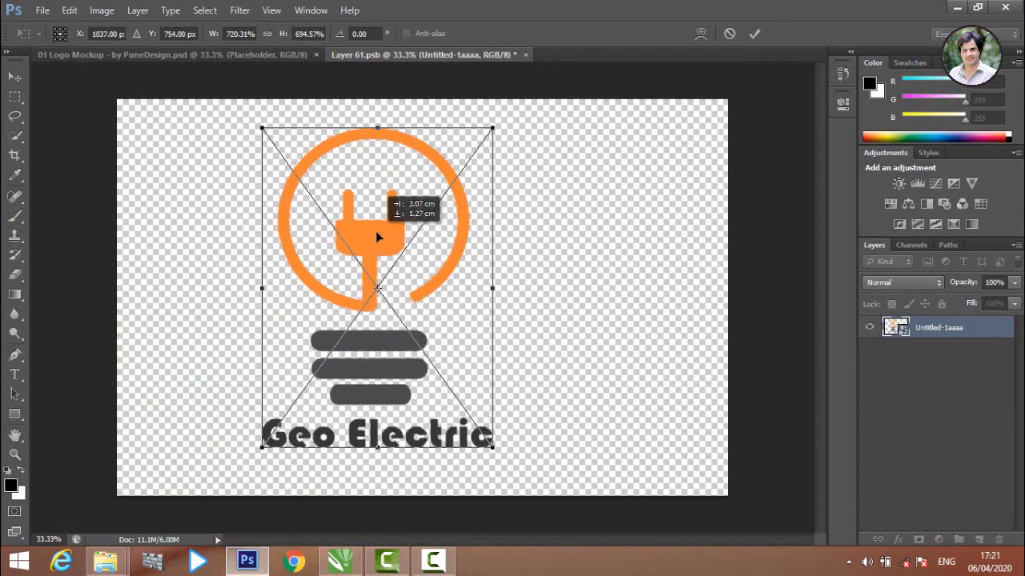
left_click_drag(495, 446, 478, 425)
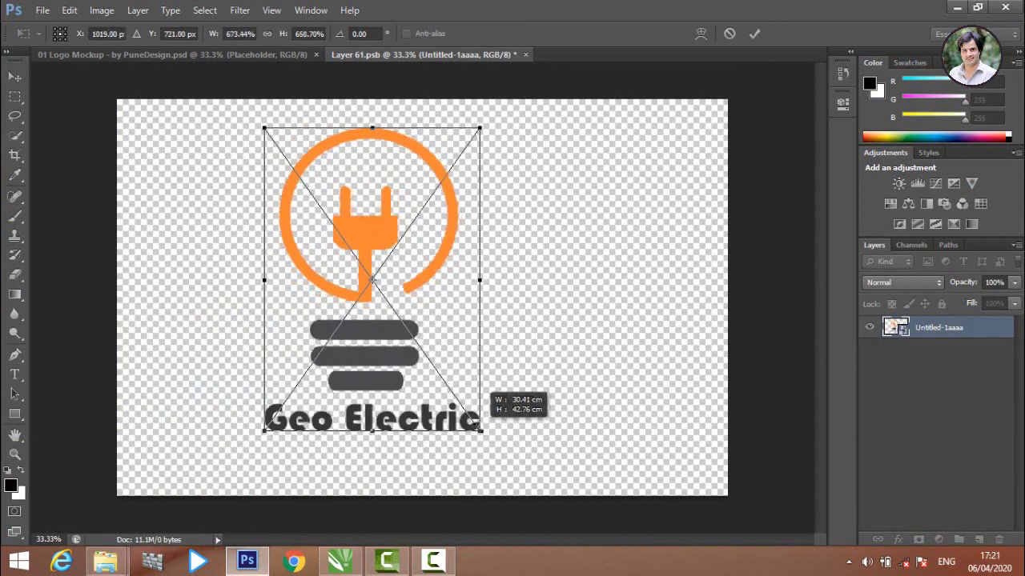
left_click_drag(367, 230, 391, 229)
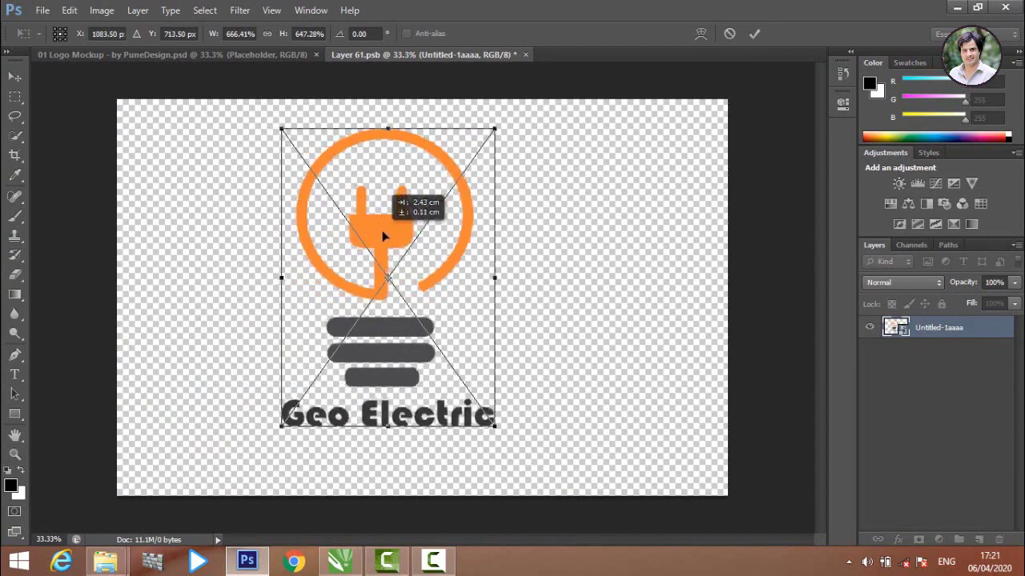
left_click(755, 34)
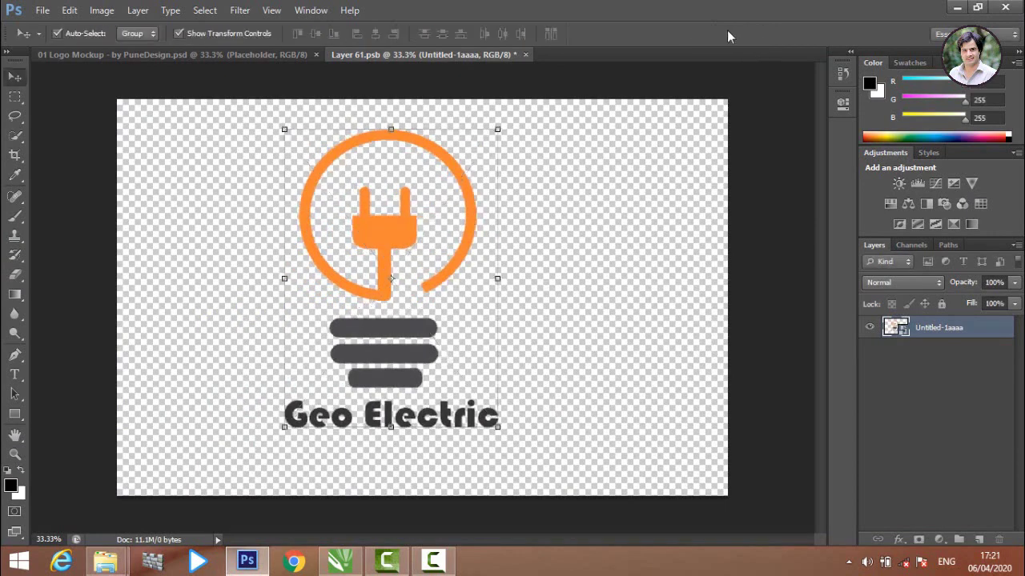
- Close Layer 61.psb, saving the changes back to the logo mockup
left_click(526, 54)
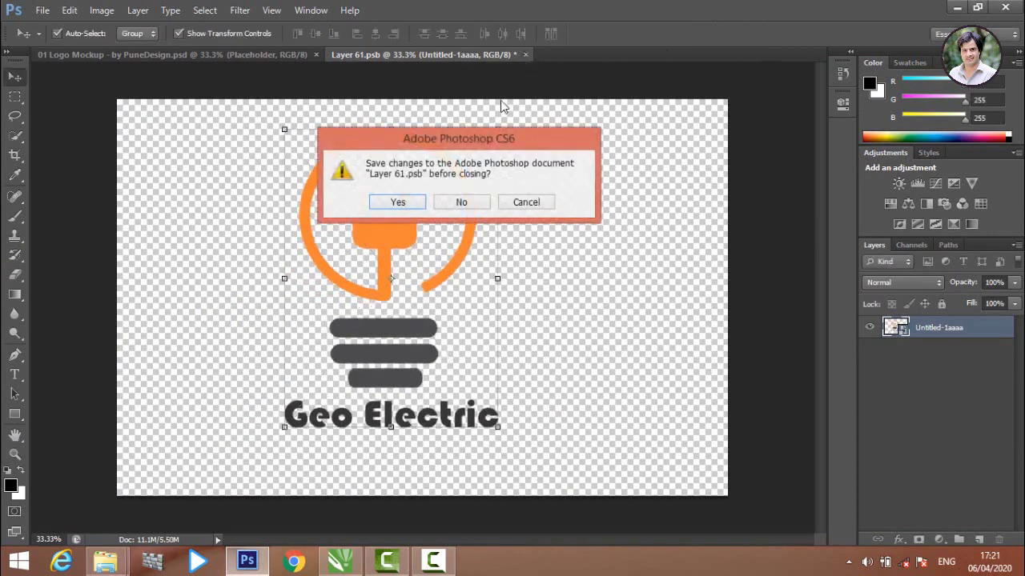
left_click(398, 203)
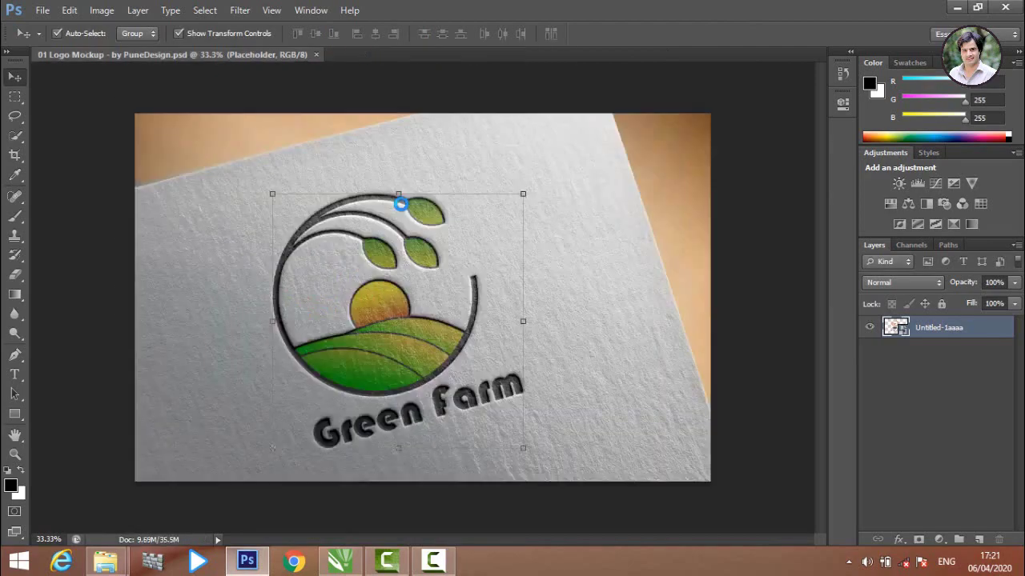